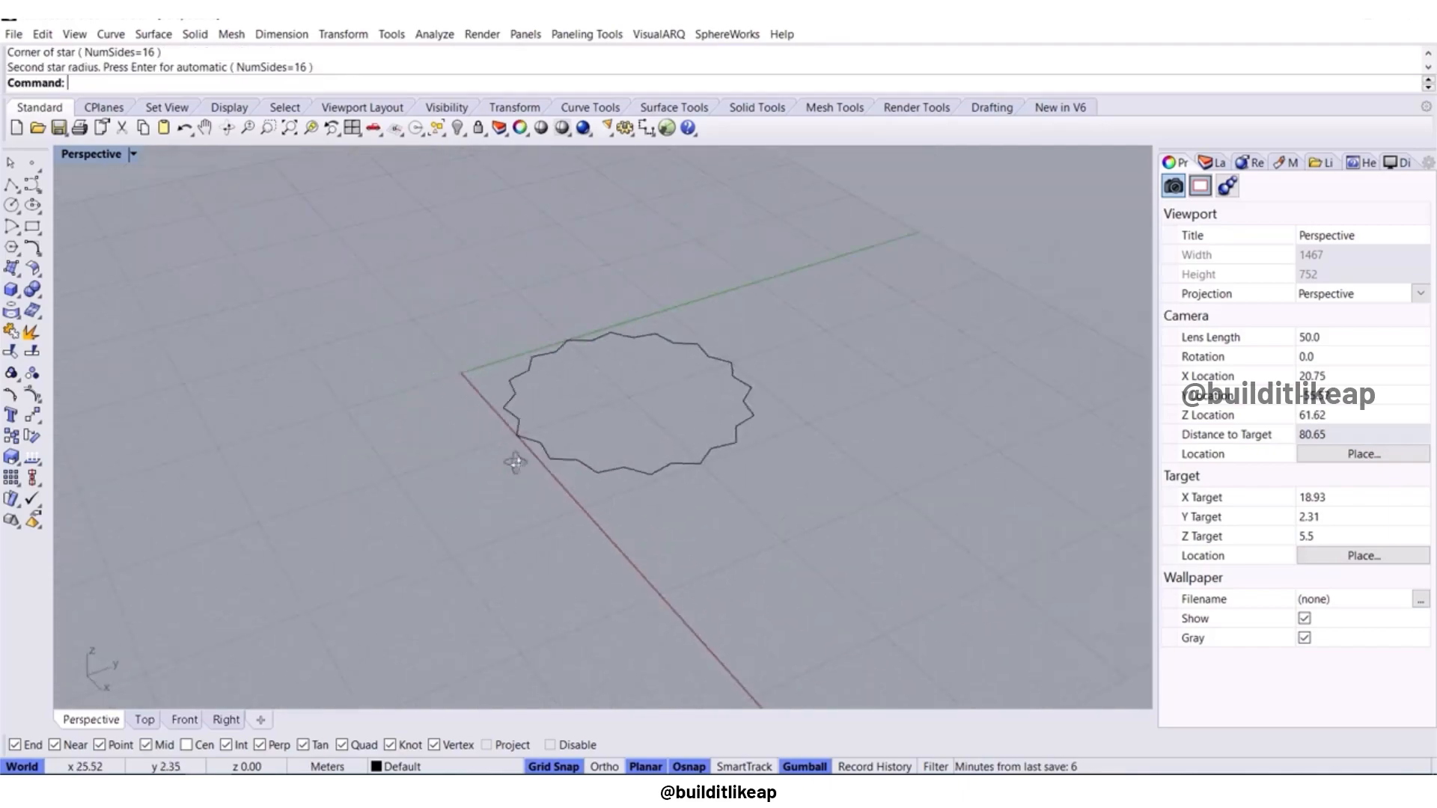
pyautogui.press('Return')
pyautogui.scroll(4, 703, 434)
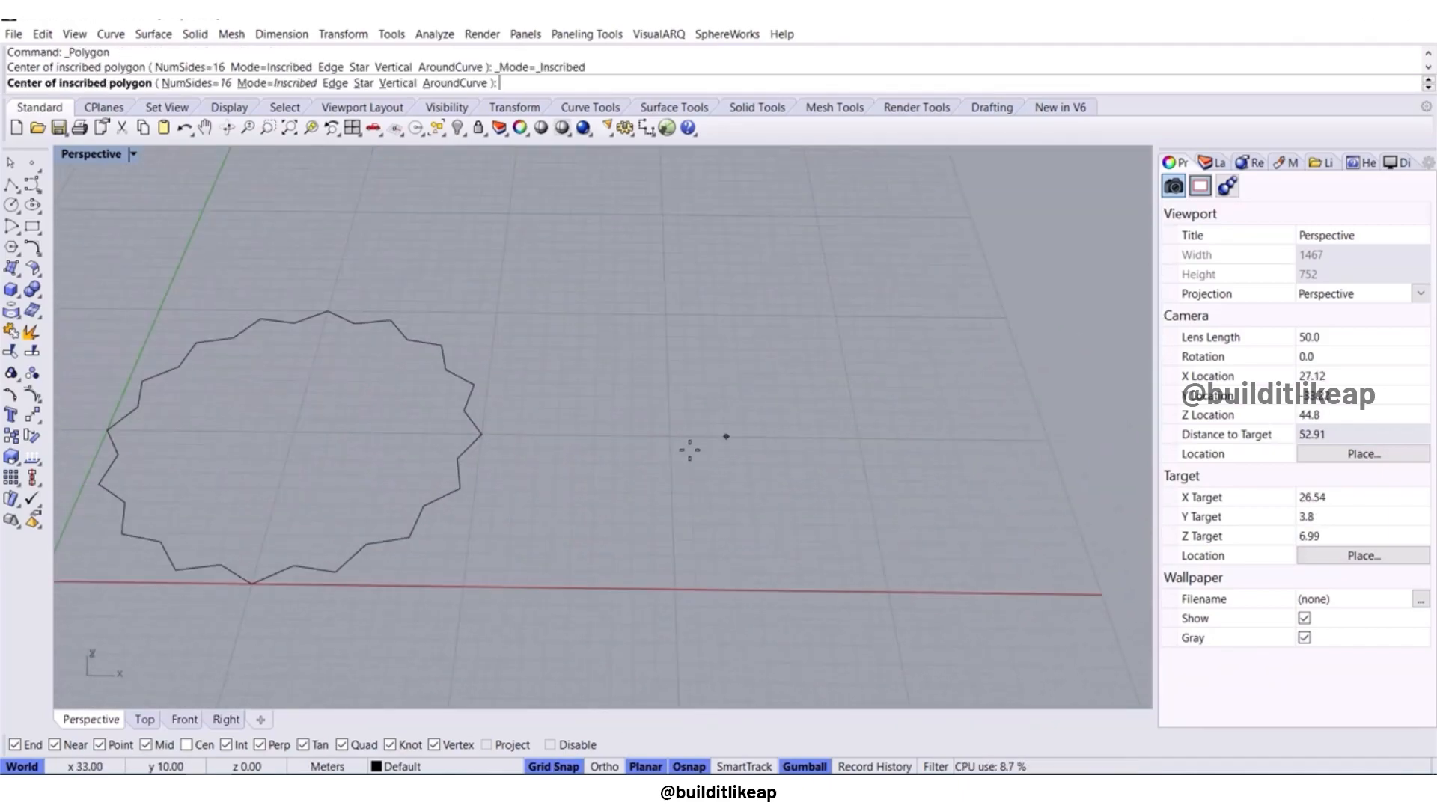
pyautogui.click(710, 422)
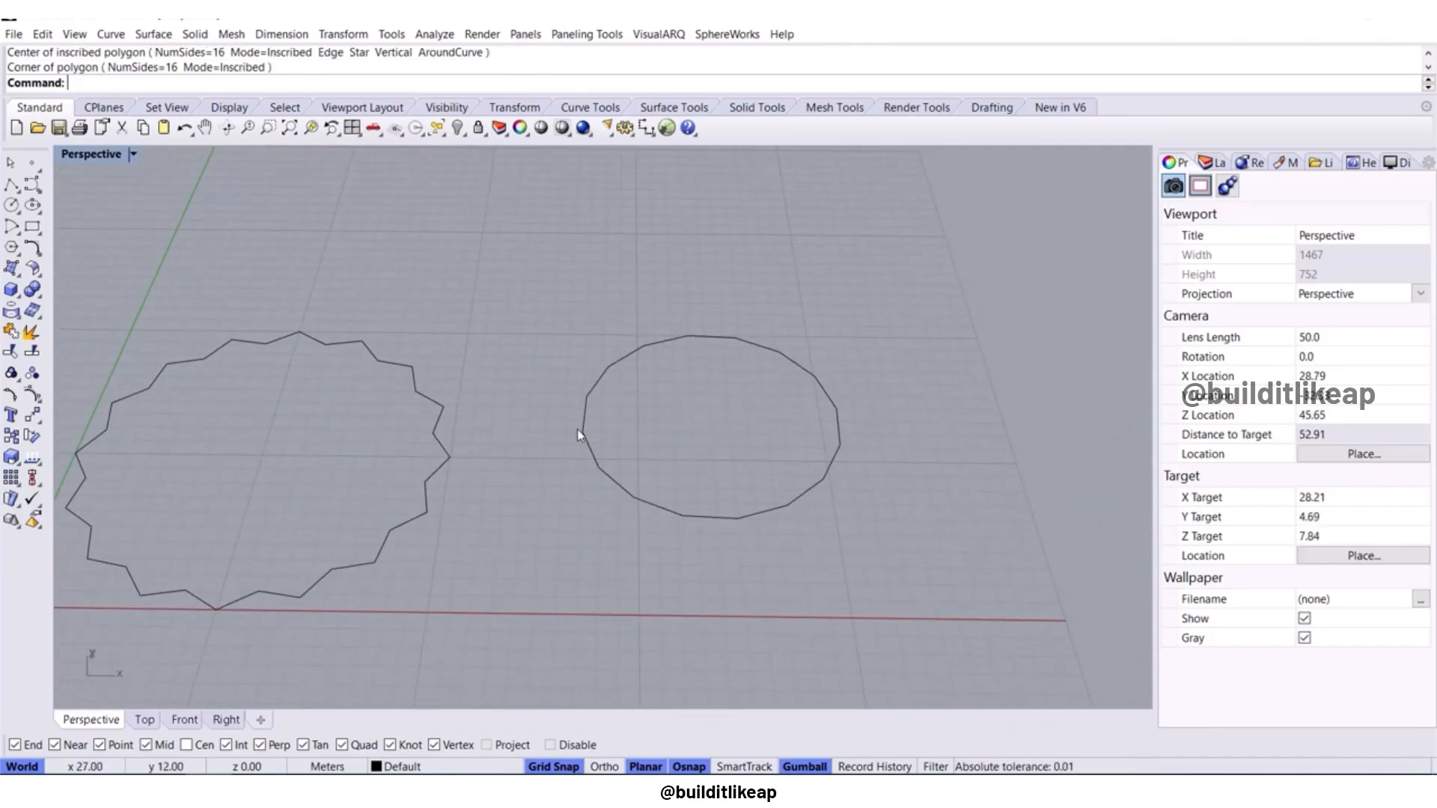
pyautogui.press('Escape')
# Draw a smaller 16-sided star beside the first one, using the automatic second radius.
pyautogui.press('Return')
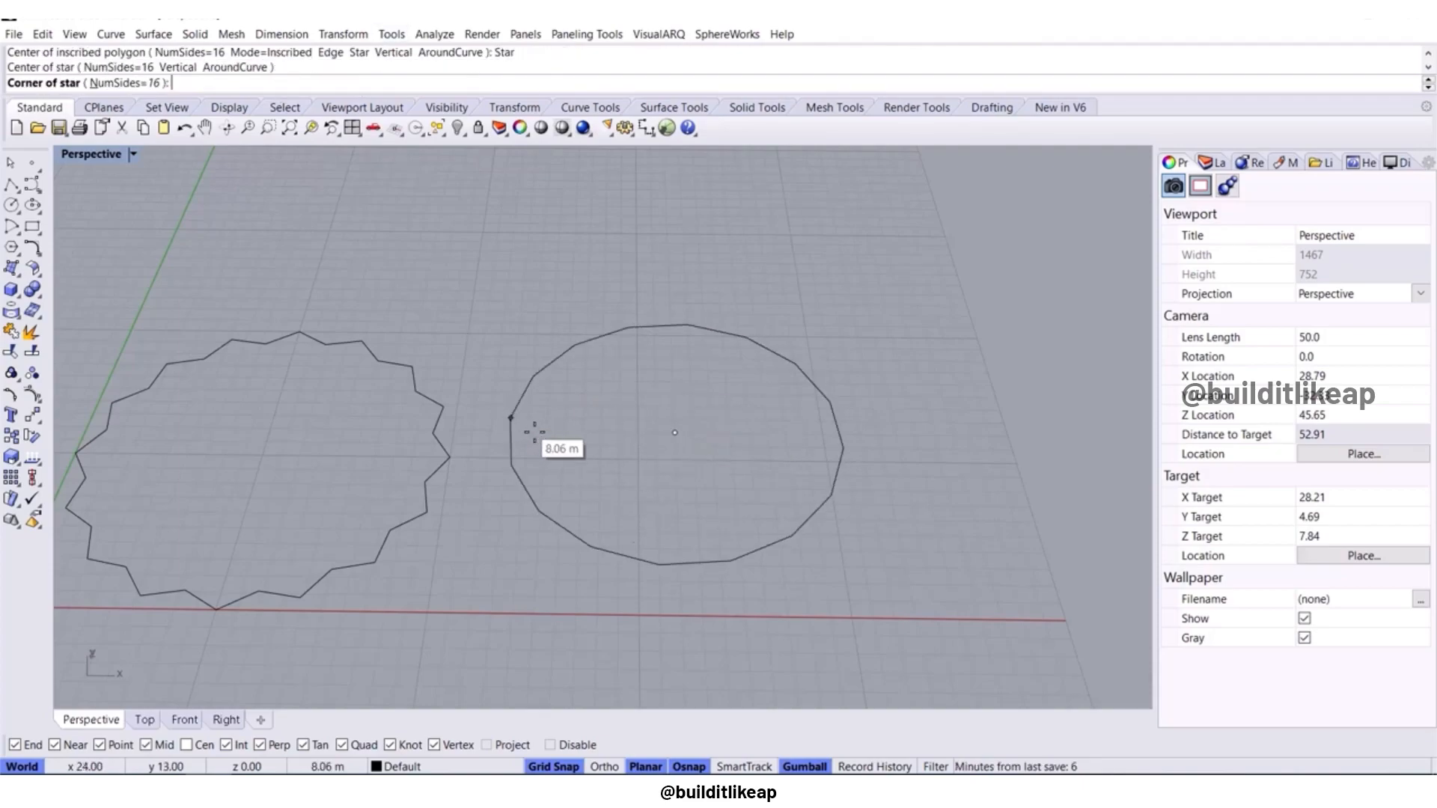
pyautogui.click(546, 432)
pyautogui.press('Return')
pyautogui.moveTo(561, 417); pyautogui.dragTo(591, 468, button='right')
pyautogui.click(816, 487)
pyautogui.press('Escape')
# Round all corners of the larger star with FilletCorners, picking a small radius at one tip.
pyautogui.scroll(10, 592, 417)
pyautogui.scroll(-4, 681, 419)
pyautogui.write('Fil')
pyautogui.press('Return')
pyautogui.click(771, 426)
pyautogui.scroll(15, 798, 436)
pyautogui.press('Return')
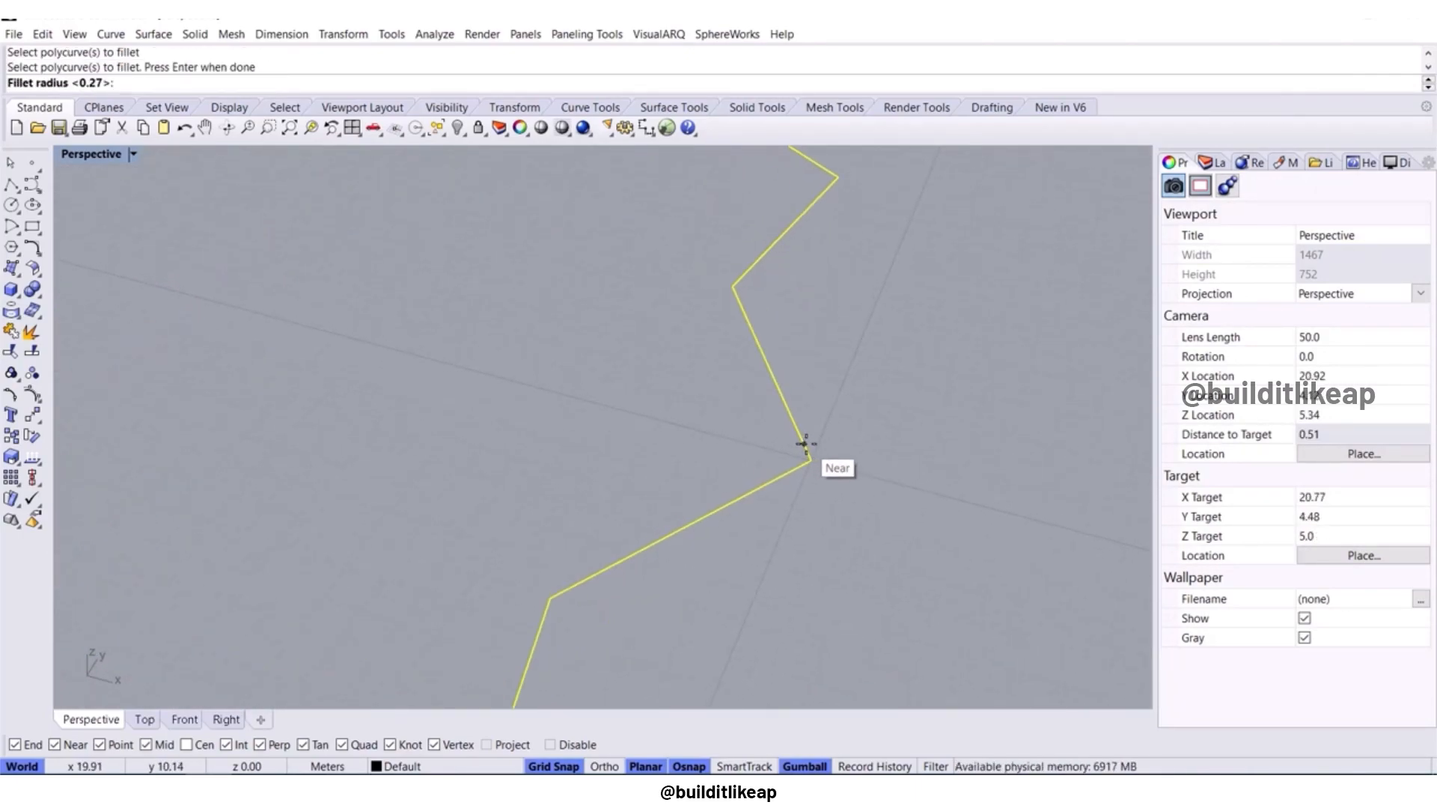
pyautogui.click(794, 470)
pyautogui.scroll(-5, 829, 554)
# Round all corners of the smaller star with FilletCorners, picking a slight radius near one tip.
pyautogui.scroll(8, 761, 417)
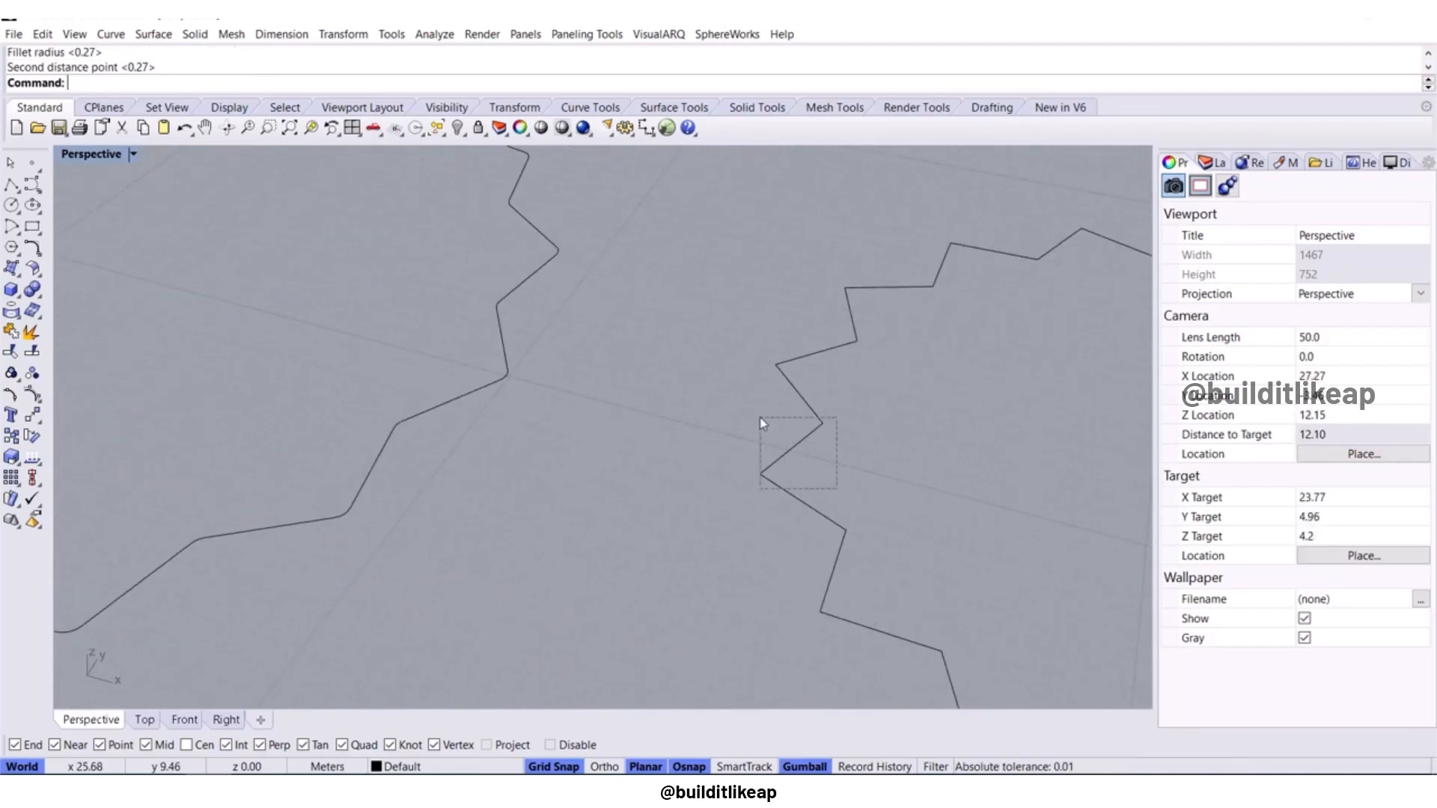
pyautogui.click(677, 494)
pyautogui.press('Return')
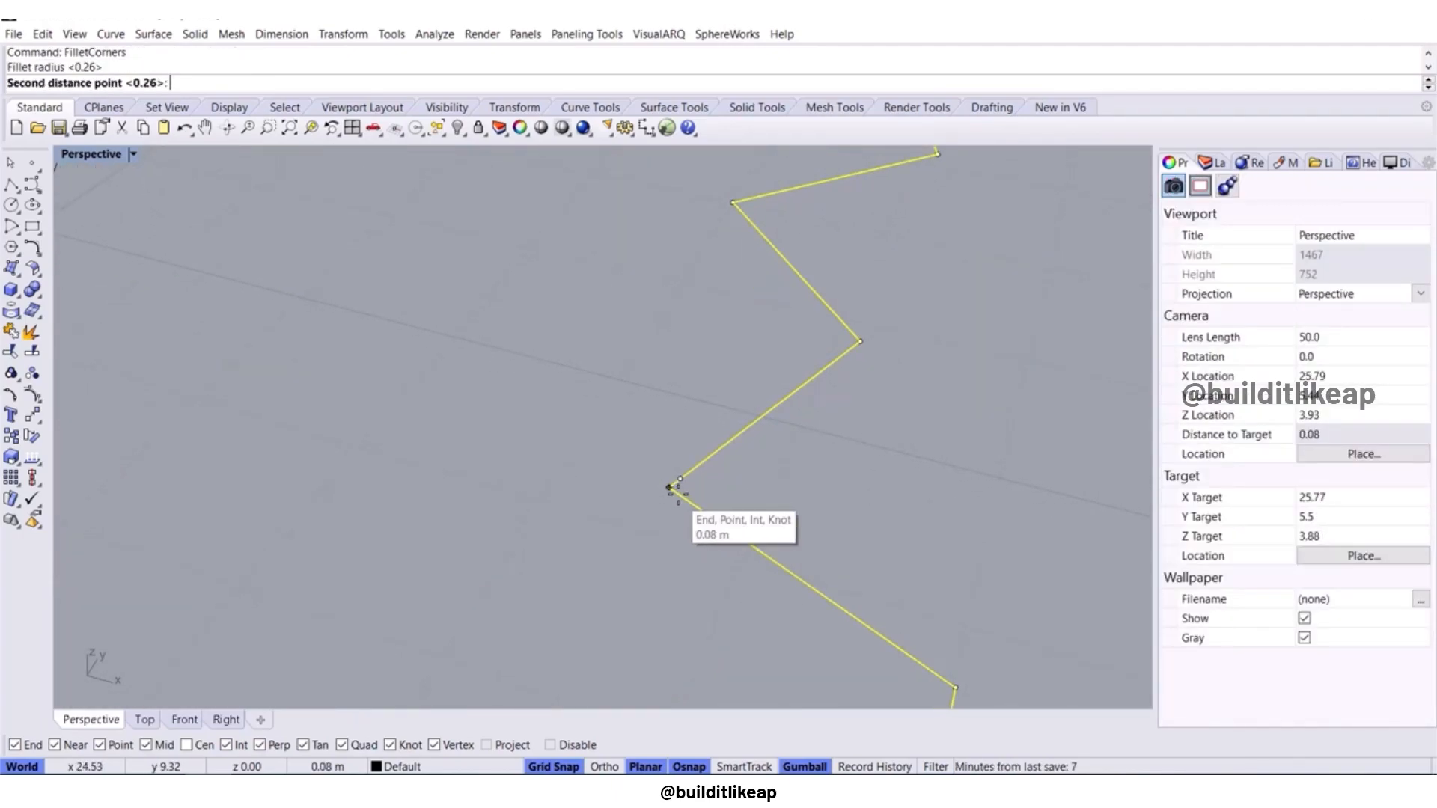
pyautogui.click(680, 491)
pyautogui.press('Escape')
# Rebuild the larger star curve with 128 points at degree 3, deleting the input curve.
pyautogui.scroll(-15, 750, 509)
pyautogui.write('Re')
pyautogui.press('Return')
pyautogui.keyDown('shift'); pyautogui.moveTo(752, 504); pyautogui.dragTo(549, 529, button='right'); pyautogui.keyUp('shift')
pyautogui.moveTo(982, 253); pyautogui.dragTo(854, 277)
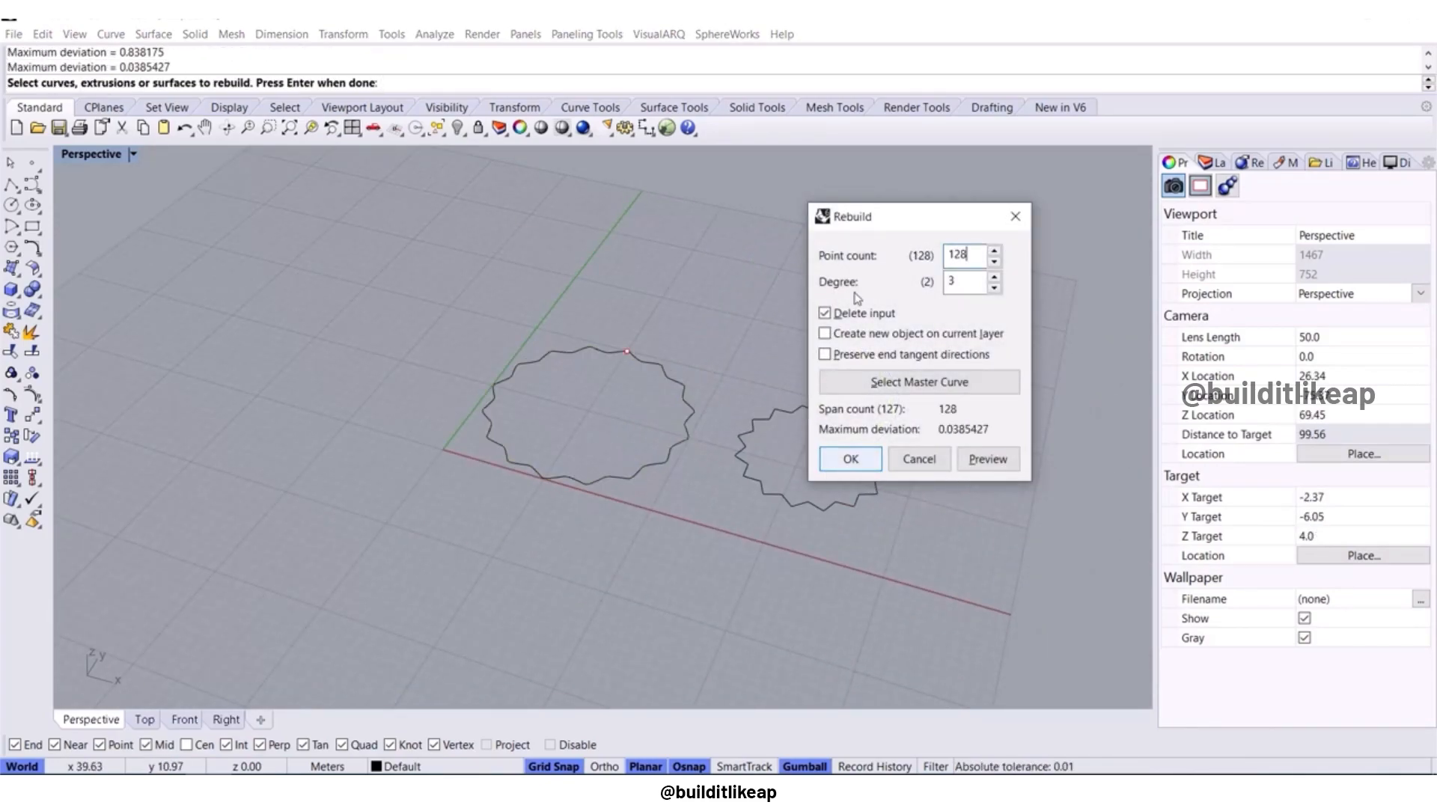
pyautogui.click(840, 462)
# Rebuild the smaller star curve to smooth its filleted corners.
pyautogui.scroll(9, 753, 460)
pyautogui.click(746, 397)
pyautogui.rightClick(770, 382)
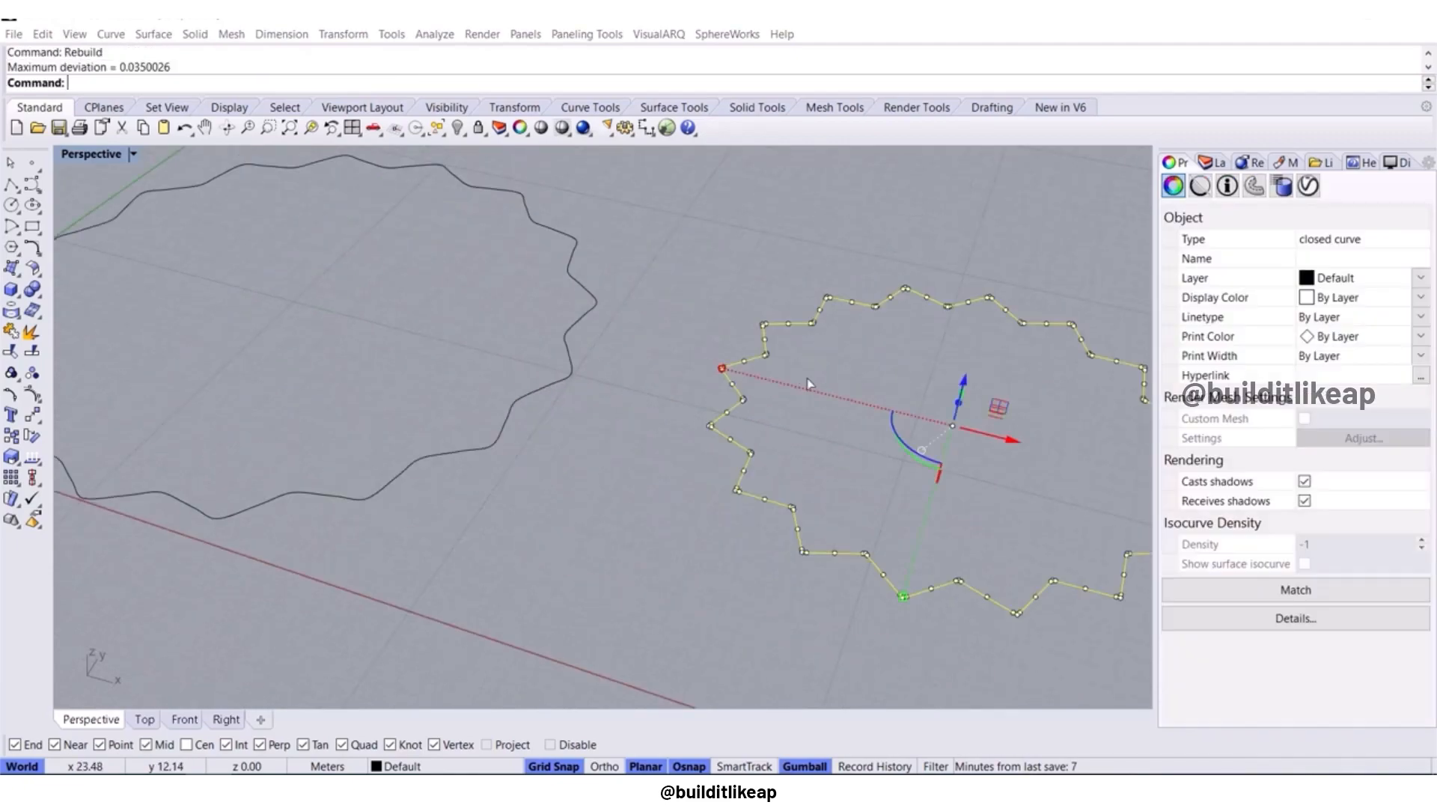
pyautogui.click(852, 462)
pyautogui.press('Escape')
pyautogui.scroll(-8, 451, 629)
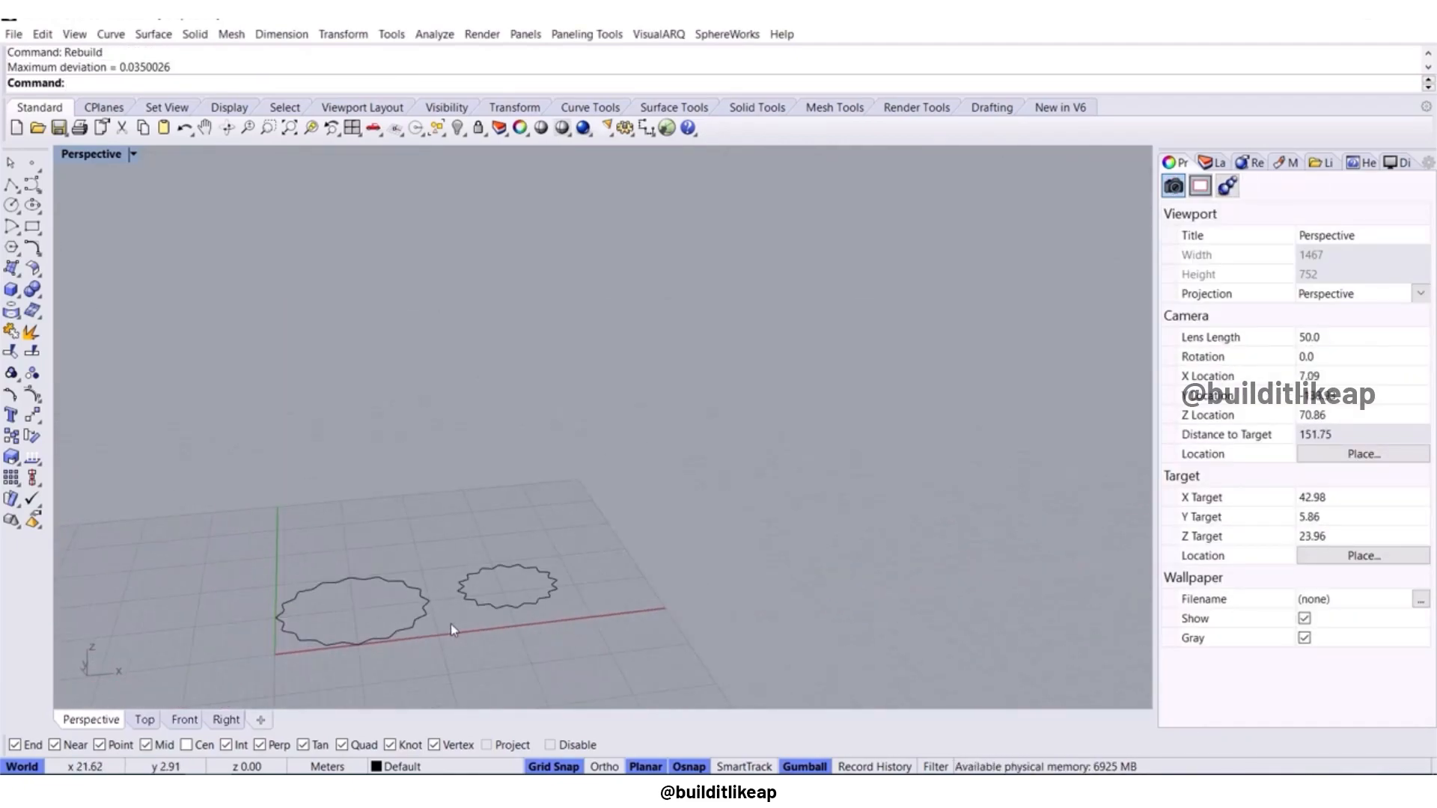
# Extrude both star curves downward into short rings and display the model in Shaded mode.
pyautogui.hotkey('ctrl', 'a')
pyautogui.moveTo(547, 560); pyautogui.dragTo(549, 590)
pyautogui.press('Escape')
pyautogui.moveTo(719, 610)
pyautogui.mouseDown(button='right')
pyautogui.moveTo(703, 637)
pyautogui.moveTo(494, 562)
pyautogui.moveTo(565, 647)
pyautogui.moveTo(828, 610)
pyautogui.moveTo(771, 673)
pyautogui.mouseUp(button='right')
pyautogui.scroll(5, 572, 646)
pyautogui.hotkey('ctrl', 'alt', 's')
# In the Front view, draw two squares about 2 m wide, one above the other, about 15 m above the ground.
pyautogui.scroll(2, 574, 651)
pyautogui.click(185, 721)
pyautogui.click(32, 226)
pyautogui.scroll(3, 507, 481)
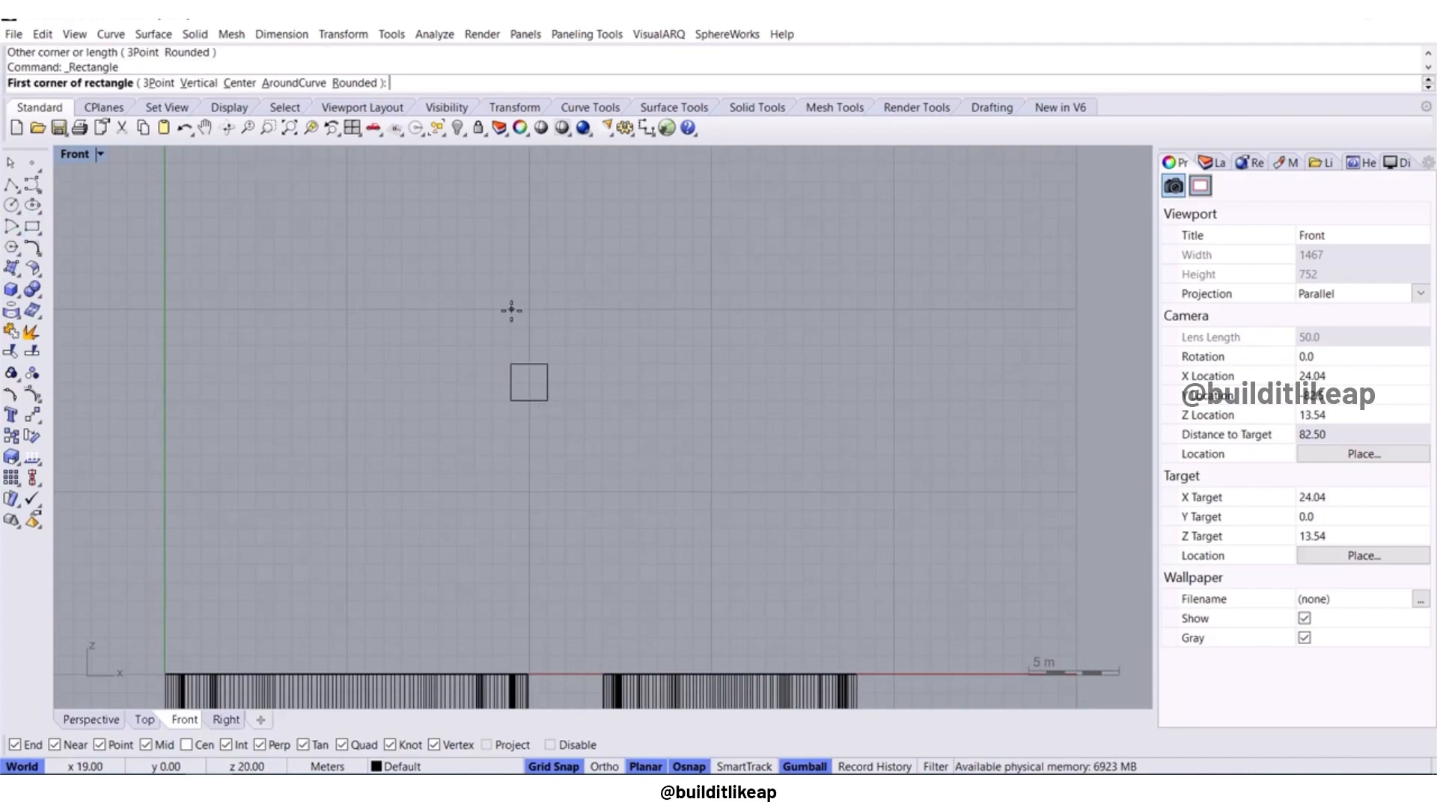
# Move both squares along Y behind the star rings to y = 28 m.
pyautogui.click(91, 720)
pyautogui.scroll(-3, 598, 449)
pyautogui.moveTo(599, 449); pyautogui.dragTo(524, 420, button='right')
pyautogui.moveTo(609, 135); pyautogui.dragTo(434, 421)
pyautogui.moveTo(586, 389); pyautogui.dragTo(807, 410)
pyautogui.click(145, 721)
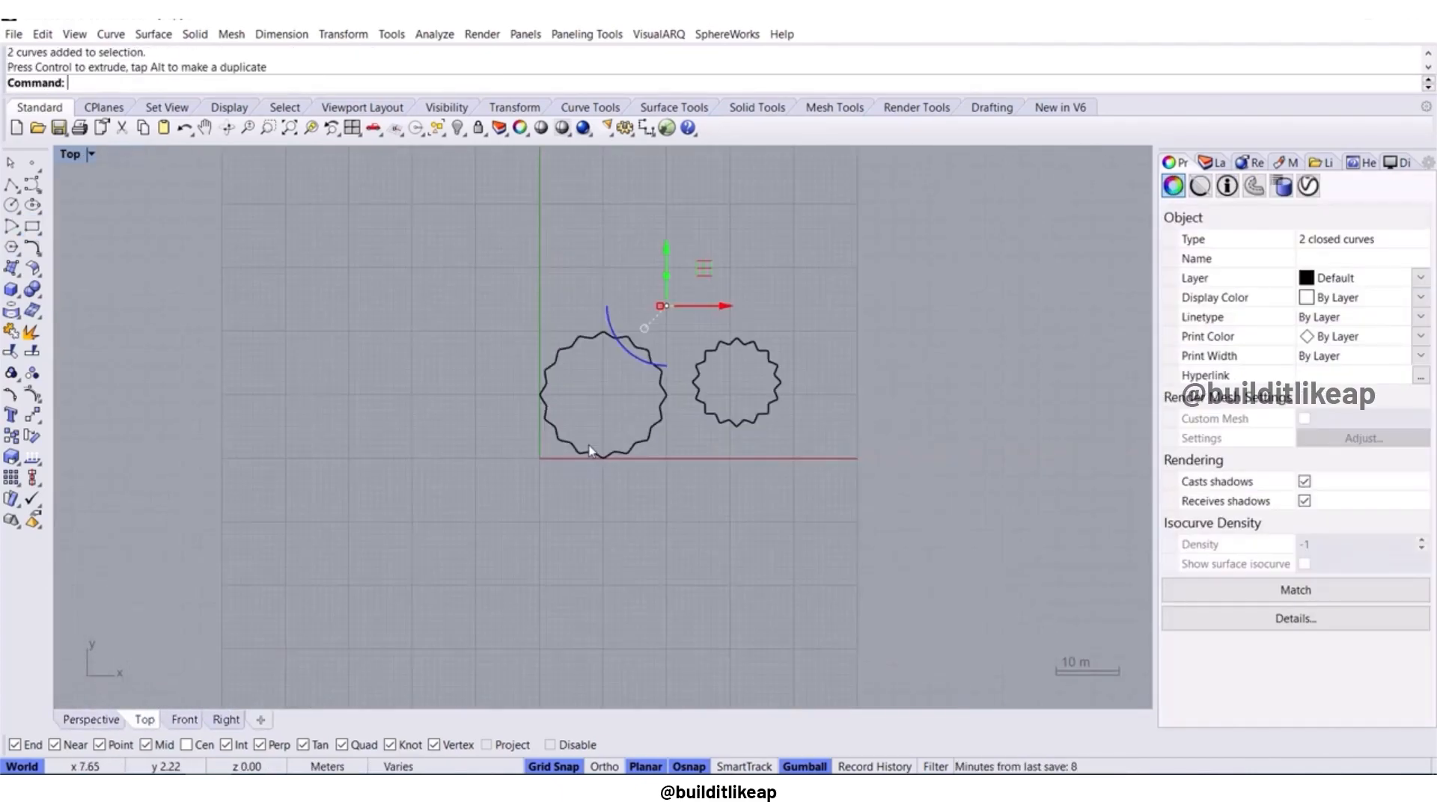
pyautogui.moveTo(589, 401); pyautogui.dragTo(589, 369)
pyautogui.moveTo(647, 428); pyautogui.dragTo(620, 427)
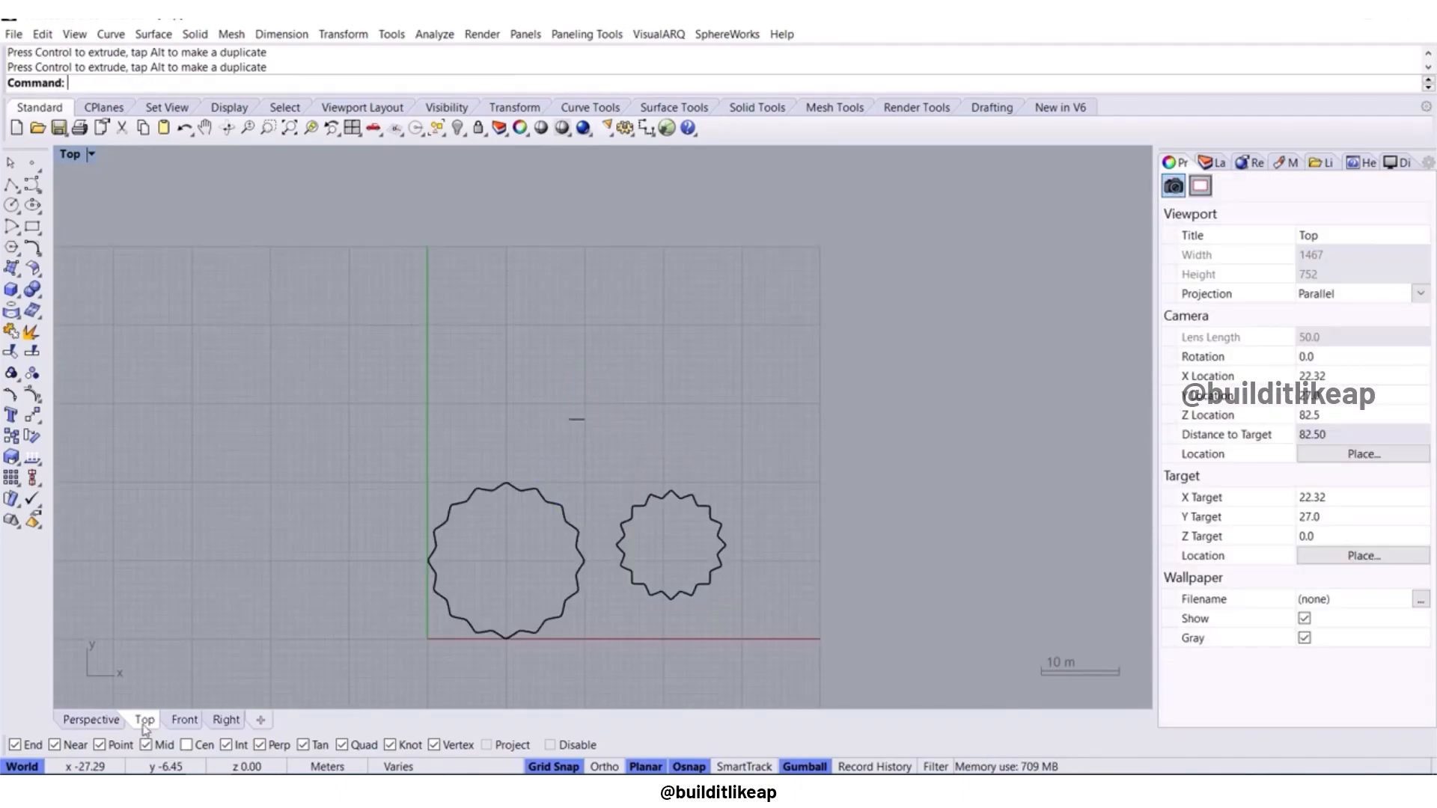
pyautogui.click(91, 720)
# Round the corners of the upper square with FilletCorners, picking a small radius at one corner.
pyautogui.scroll(6, 636, 438)
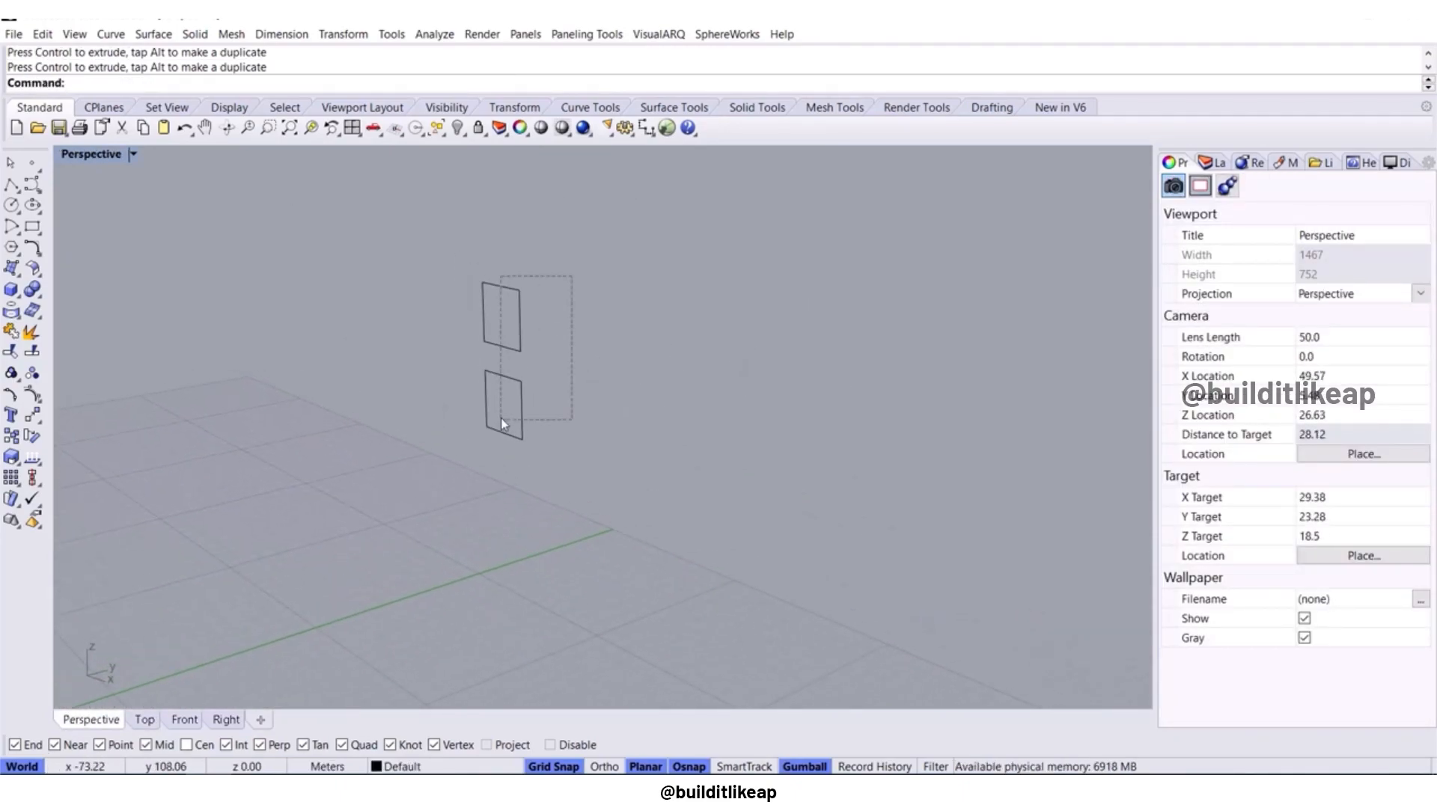
pyautogui.write('FilletCorners')
pyautogui.press('Return')
pyautogui.scroll(5, 475, 334)
pyautogui.click(536, 266)
pyautogui.press('Return')
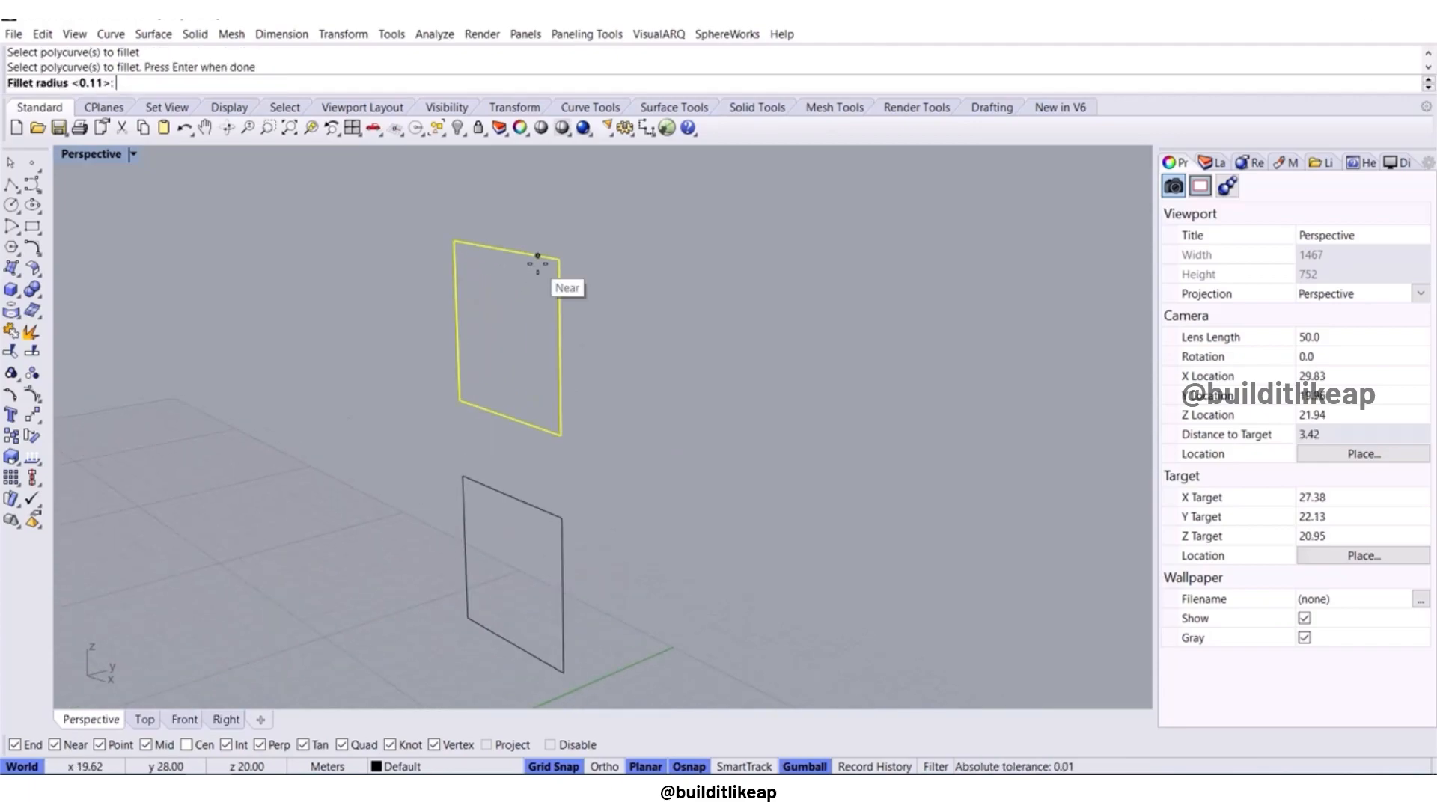
pyautogui.scroll(5, 534, 510)
pyautogui.click(741, 674)
pyautogui.click(754, 673)
pyautogui.scroll(-10, 818, 625)
# Round the corners of the lower square with FilletCorners, picking a similar small radius at its corner.
pyautogui.press('Return')
pyautogui.click(741, 487)
pyautogui.press('Return')
pyautogui.scroll(5, 734, 536)
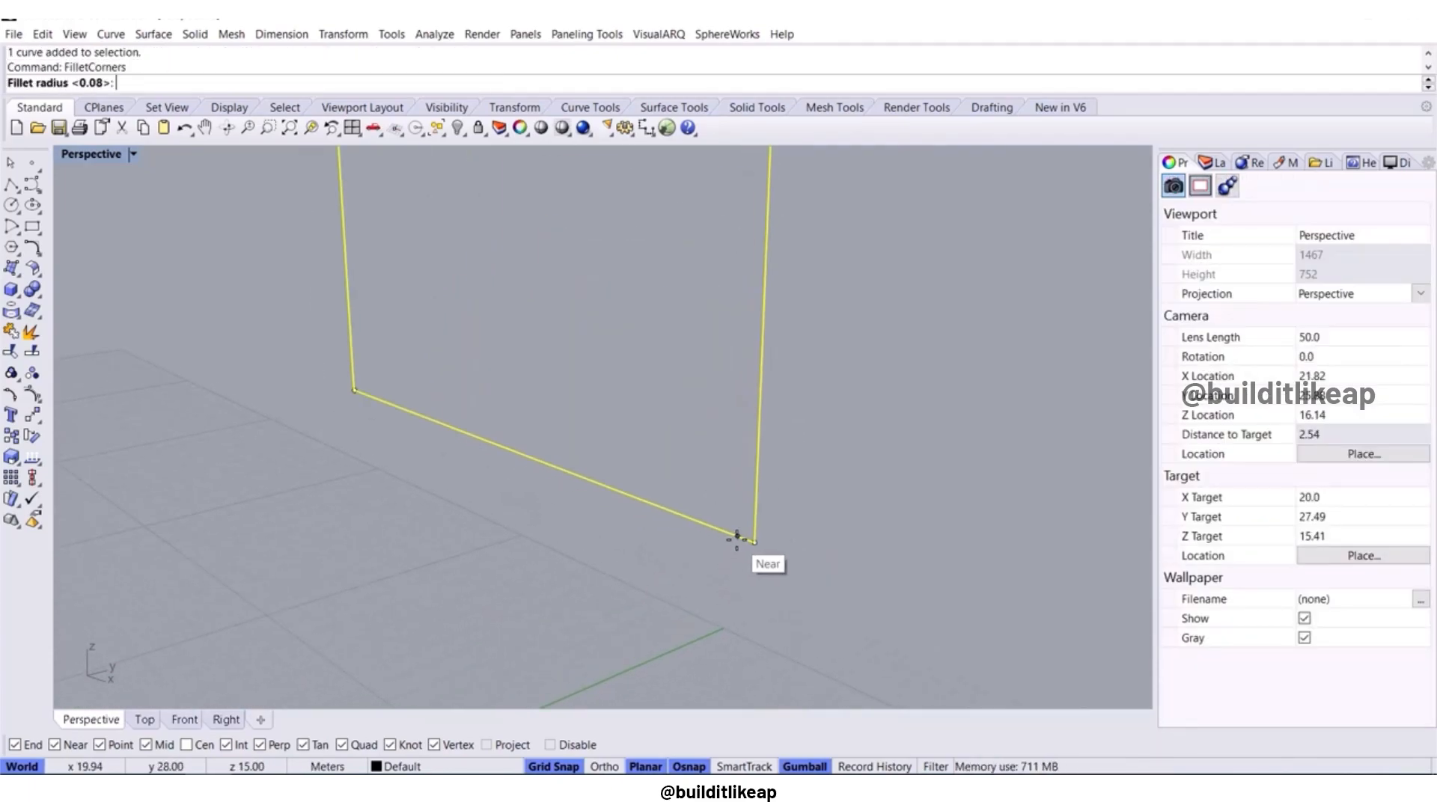
pyautogui.click(734, 536)
pyautogui.click(757, 519)
# Rebuild both rounded squares with 24 points at degree 3.
pyautogui.scroll(-10, 865, 475)
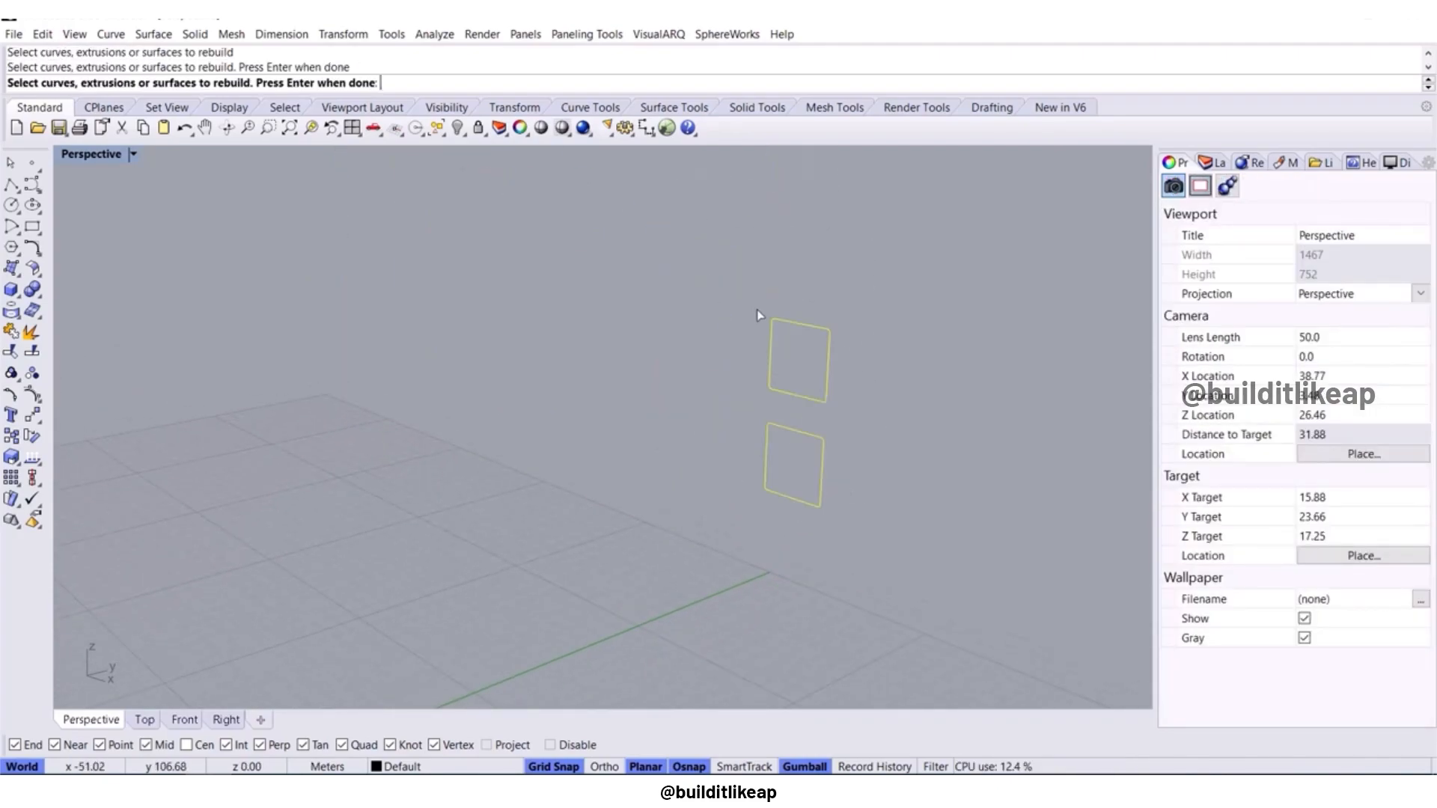
pyautogui.press('Return')
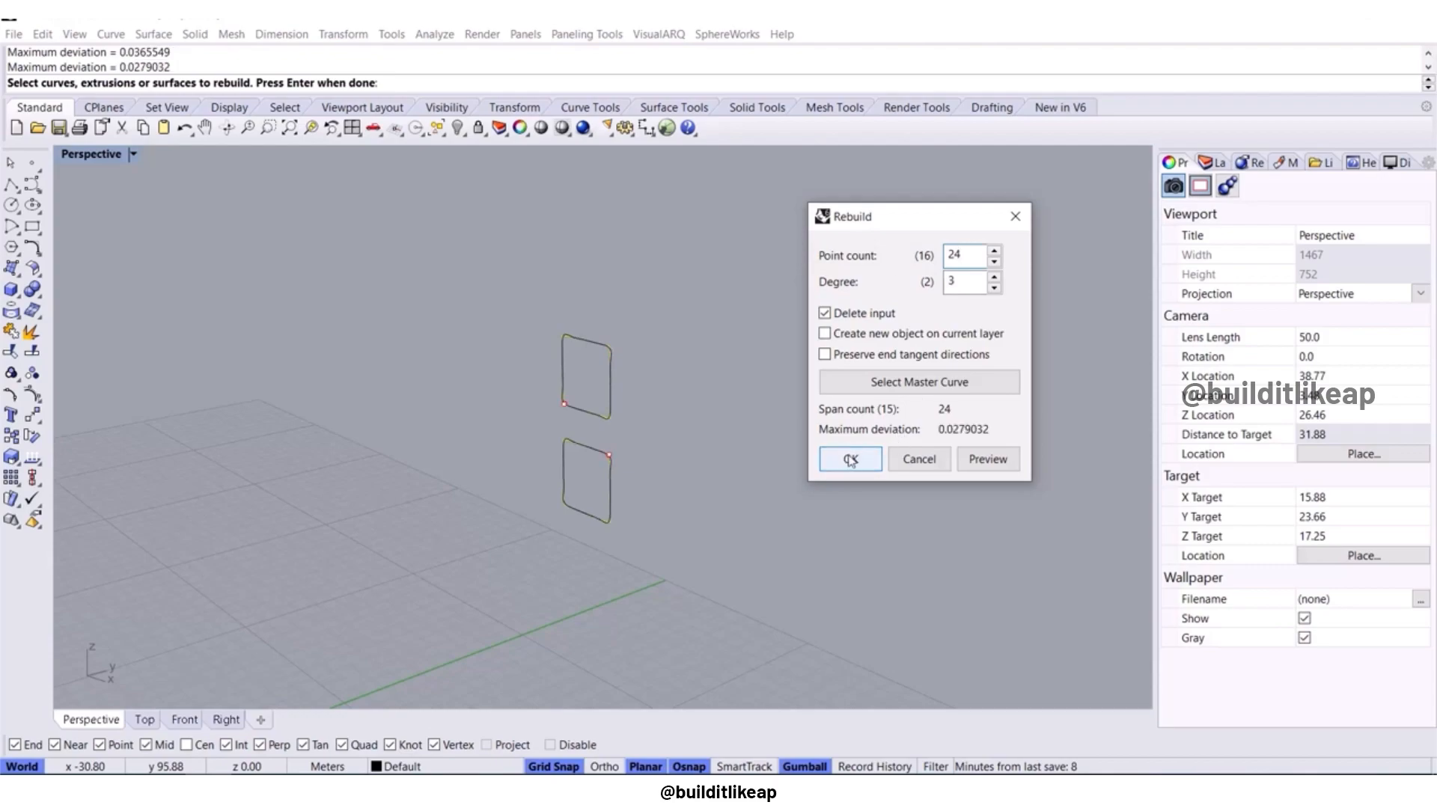
pyautogui.click(850, 457)
# Extrude both rounded squares a short distance along Y.
pyautogui.moveTo(712, 478); pyautogui.dragTo(591, 507, button='right')
pyautogui.moveTo(591, 507); pyautogui.dragTo(678, 443)
pyautogui.scroll(-10, 696, 419)
# Create a surface blend from the larger ring's upper edge to the upper square extrusion's edge.
pyautogui.moveTo(704, 413); pyautogui.dragTo(804, 478, button='right')
pyautogui.write('endSrf')
pyautogui.press('Return')
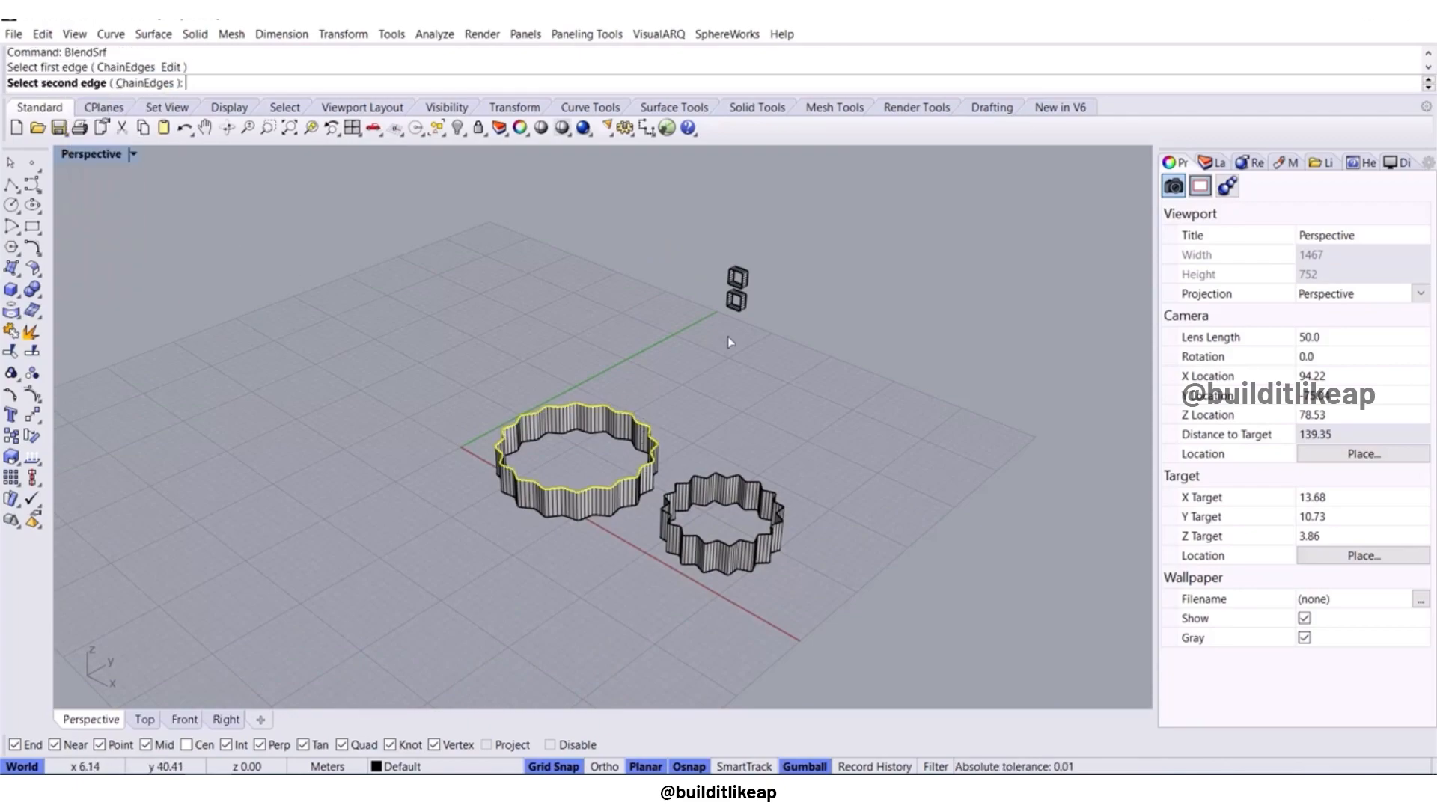
pyautogui.scroll(5, 715, 348)
pyautogui.moveTo(666, 466); pyautogui.dragTo(831, 529, button='right')
pyautogui.press('Return')
# Adjust the blend's bulge to 1.434 at the ring and 0.946 at the square with curvature continuity, and accept it.
pyautogui.moveTo(509, 517); pyautogui.dragTo(309, 522, button='right')
pyautogui.scroll(-4, 308, 522)
pyautogui.moveTo(831, 253)
pyautogui.mouseDown()
pyautogui.moveTo(785, 202)
pyautogui.moveTo(837, 246)
pyautogui.moveTo(809, 242)
pyautogui.mouseUp()
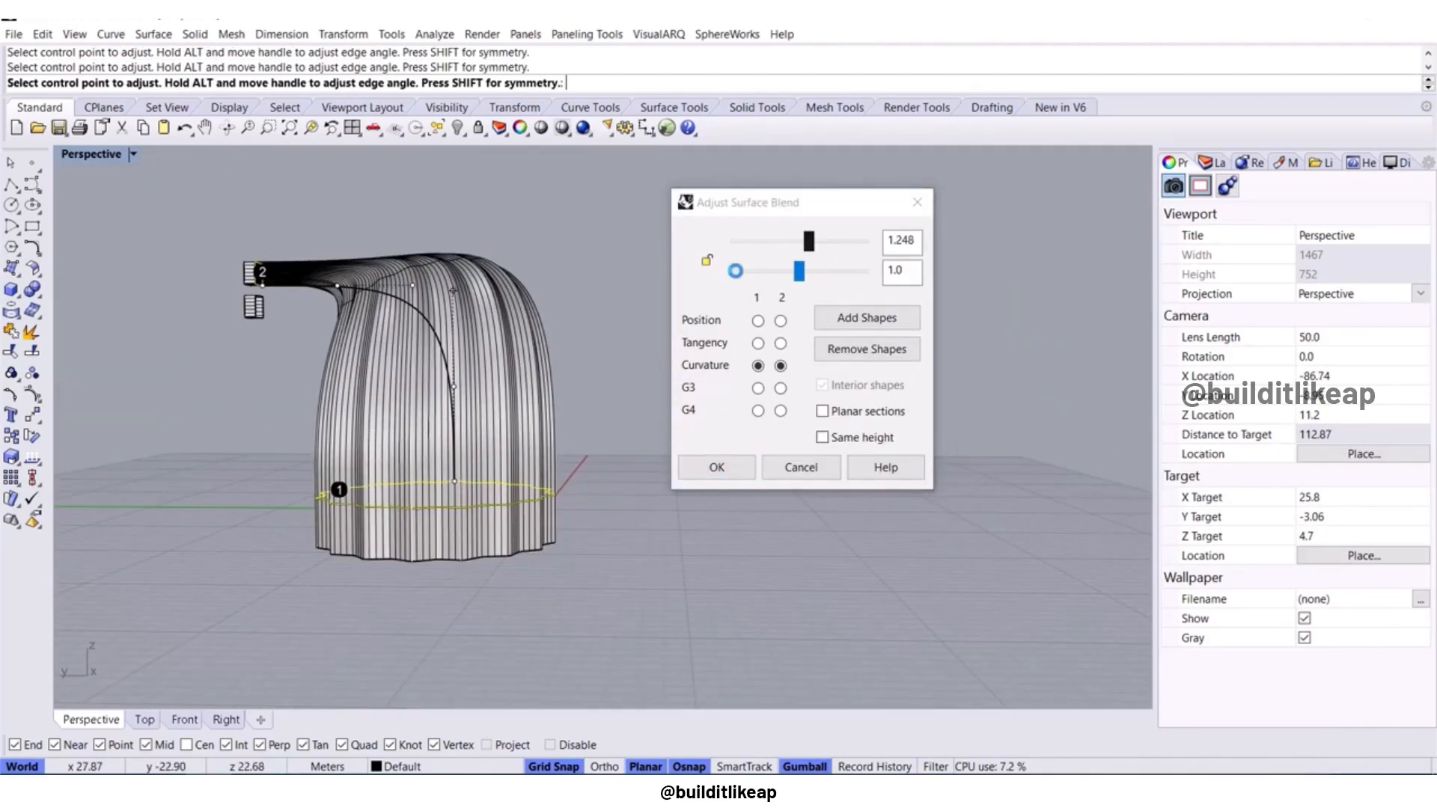
pyautogui.moveTo(637, 337); pyautogui.dragTo(524, 345, button='right')
pyautogui.moveTo(799, 271)
pyautogui.mouseDown()
pyautogui.moveTo(751, 278)
pyautogui.moveTo(834, 283)
pyautogui.moveTo(820, 278)
pyautogui.mouseUp()
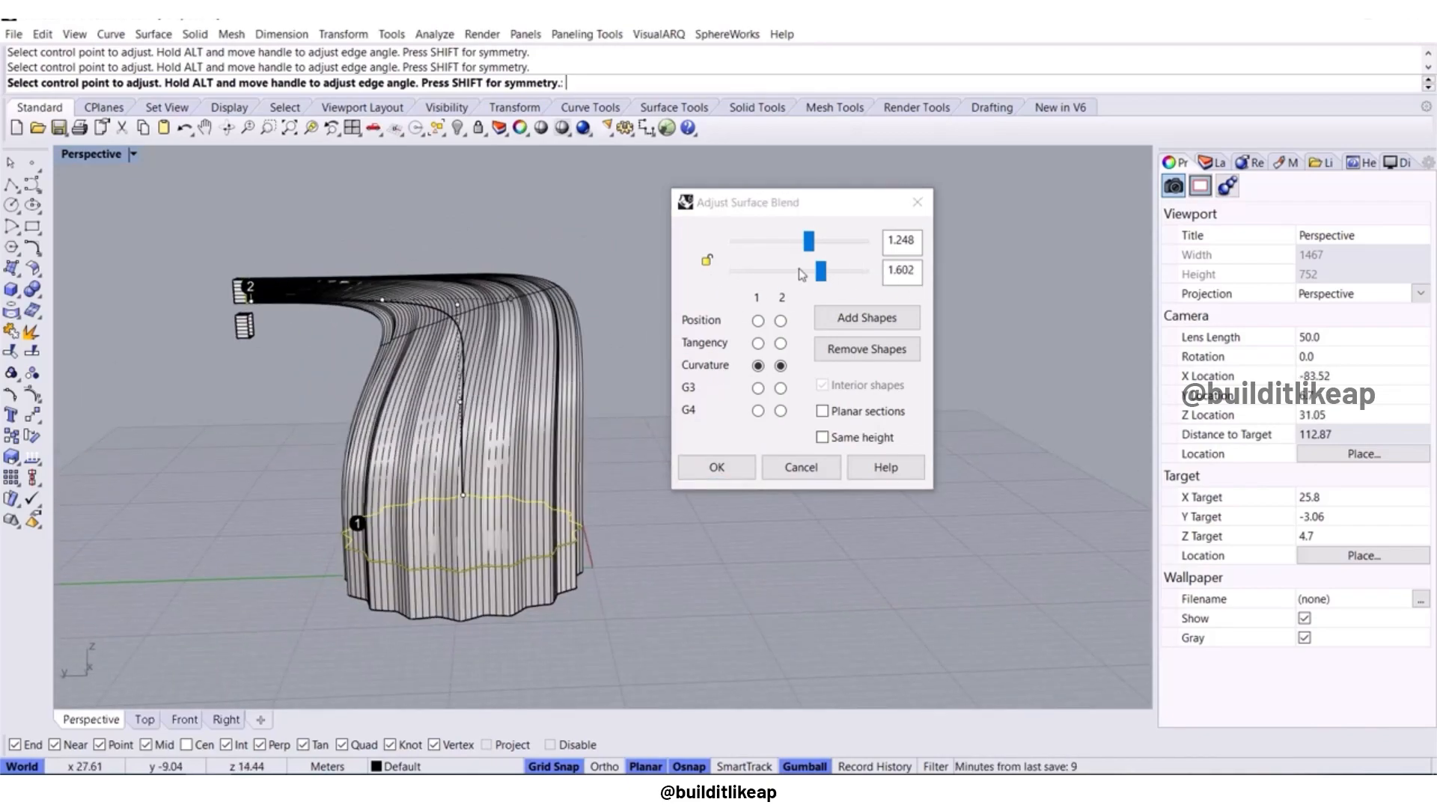
pyautogui.moveTo(809, 242); pyautogui.dragTo(798, 274)
pyautogui.moveTo(592, 378); pyautogui.dragTo(687, 408, button='right')
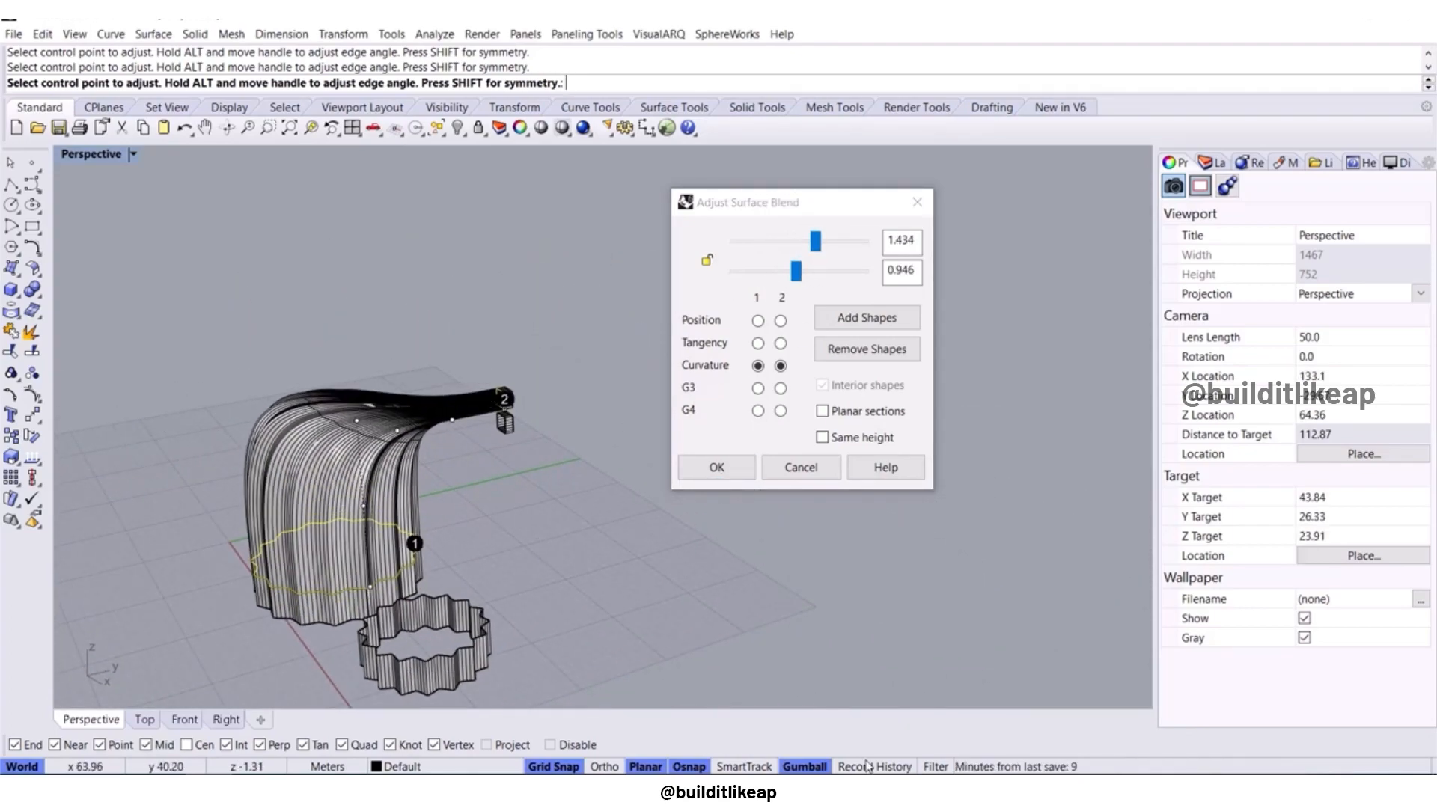
pyautogui.click(717, 468)
# Try raising the upper square extrusion at the end of the blended surface.
pyautogui.moveTo(777, 557); pyautogui.dragTo(571, 336, button='right')
pyautogui.scroll(8, 571, 337)
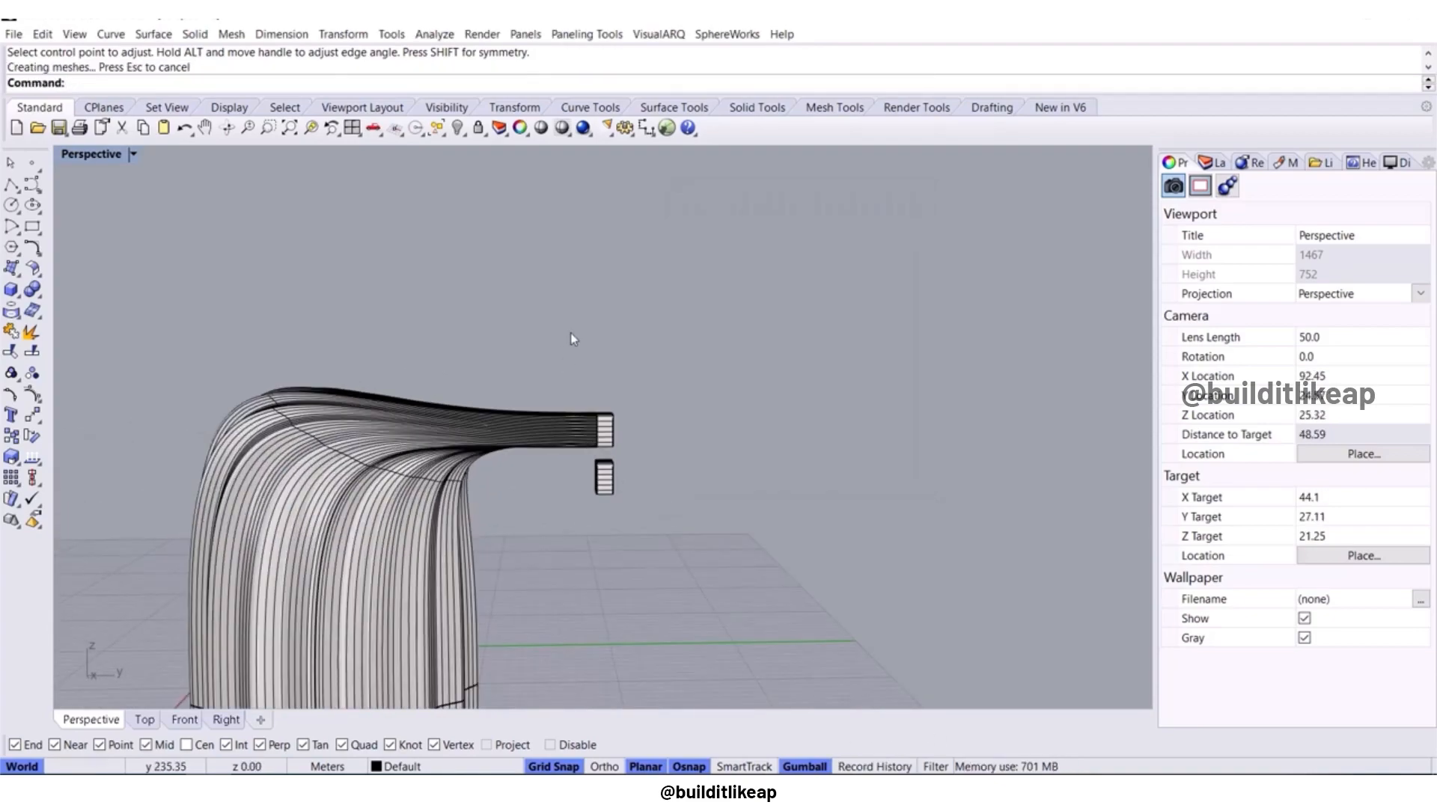
pyautogui.moveTo(571, 336); pyautogui.dragTo(703, 585)
pyautogui.moveTo(603, 398); pyautogui.dragTo(604, 350)
pyautogui.moveTo(662, 405); pyautogui.dragTo(706, 457)
pyautogui.scroll(-6, 725, 561)
pyautogui.moveTo(524, 479); pyautogui.dragTo(626, 481, button='right')
pyautogui.click(658, 500)
pyautogui.scroll(8, 628, 482)
pyautogui.scroll(-6, 628, 481)
pyautogui.moveTo(649, 576); pyautogui.dragTo(645, 539, button='right')
pyautogui.rightClick(646, 539)
pyautogui.rightClick(645, 539)
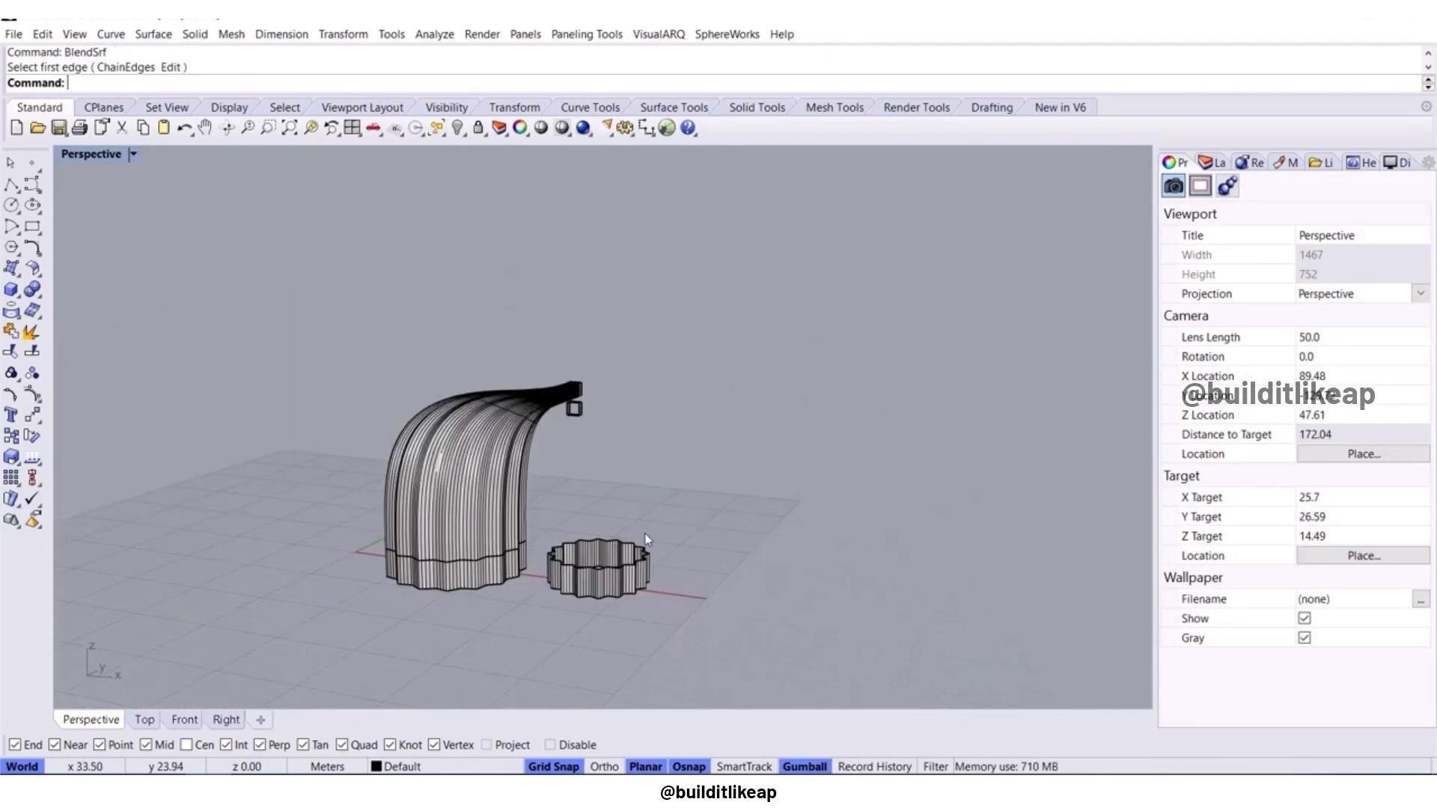
# Start a surface blend between the smaller ring's upper edge and the lower square extrusion's edge.
pyautogui.click(103, 134)
pyautogui.scroll(4, 562, 504)
pyautogui.click(596, 567)
pyautogui.moveTo(605, 464); pyautogui.dragTo(622, 542, button='right')
pyautogui.moveTo(610, 479); pyautogui.dragTo(587, 420, button='right')
pyautogui.click(590, 407)
pyautogui.scroll(2, 595, 460)
pyautogui.keyDown('shift'); pyautogui.moveTo(616, 516); pyautogui.dragTo(617, 461, button='right'); pyautogui.keyUp('shift')
pyautogui.moveTo(618, 462); pyautogui.dragTo(610, 491, button='right')
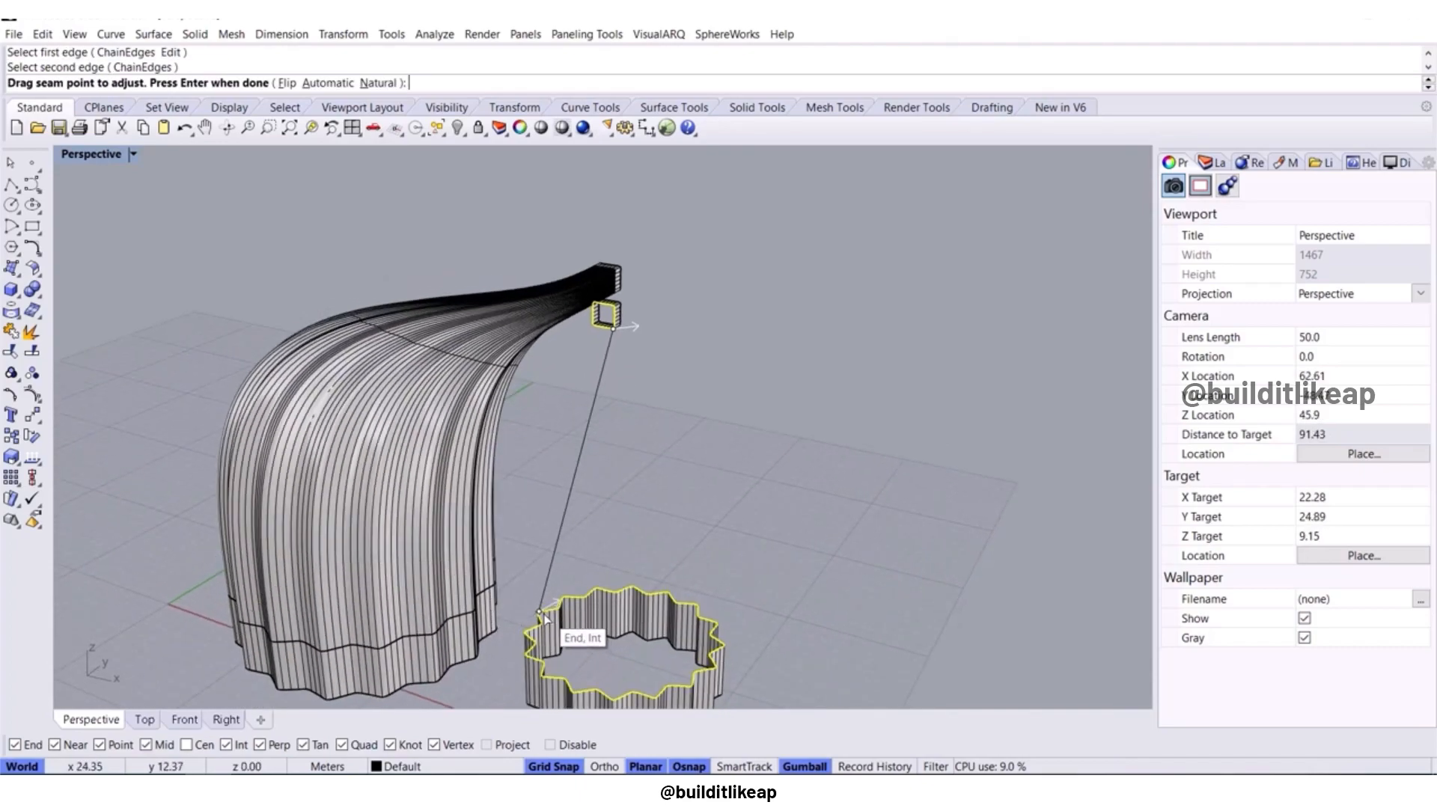
# Shift the blend's seam point along the smaller ring's rim to line up with the square's seam.
pyautogui.keyDown('shift'); pyautogui.moveTo(565, 605); pyautogui.dragTo(658, 536, button='right'); pyautogui.keyUp('shift')
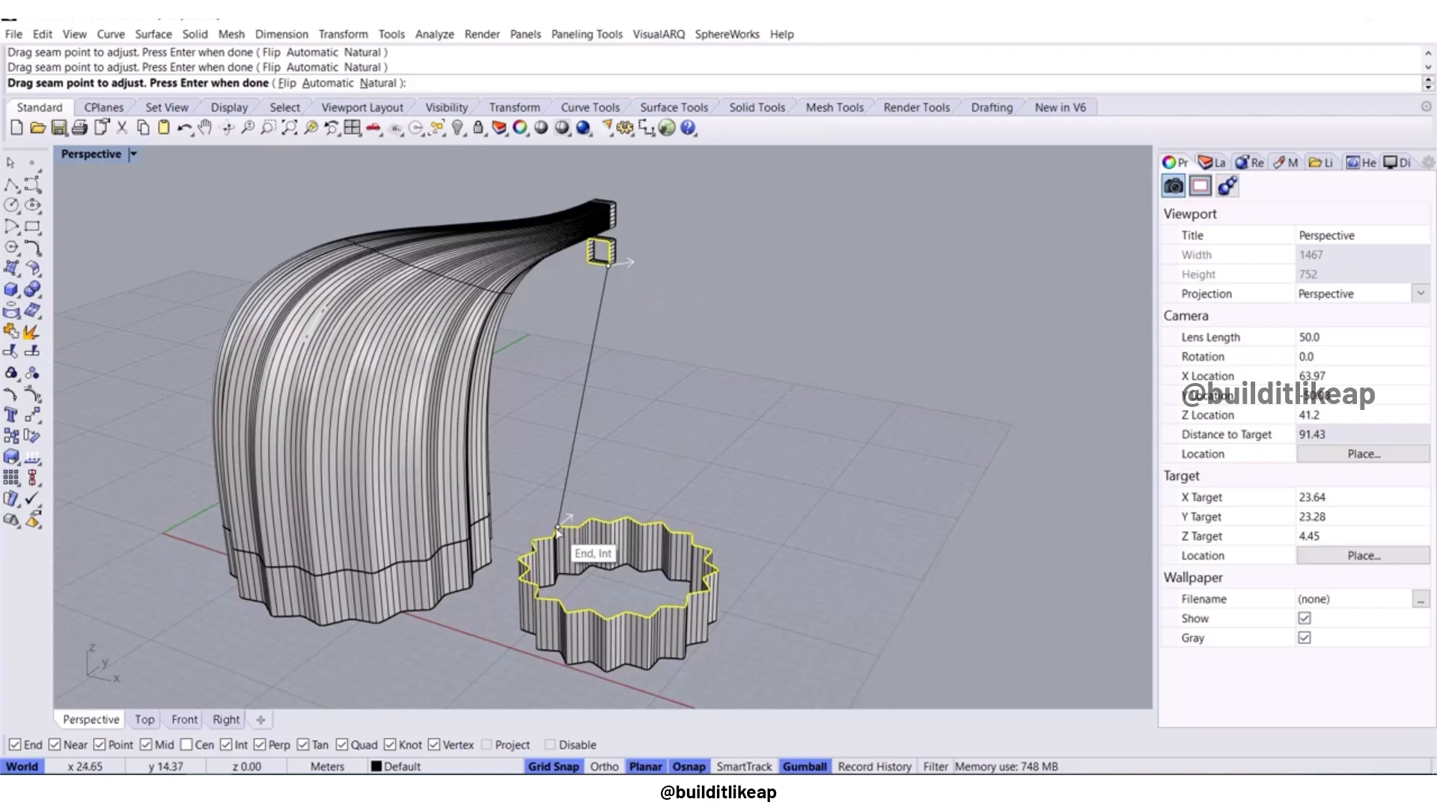
pyautogui.click(596, 522)
pyautogui.rightClick(594, 522)
# Set the second blend's bulges to 0.946 and 1.0, turn on history recording, and accept the surface.
pyautogui.moveTo(558, 548); pyautogui.dragTo(507, 476, button='right')
pyautogui.moveTo(799, 240)
pyautogui.mouseDown()
pyautogui.moveTo(726, 242)
pyautogui.moveTo(799, 245)
pyautogui.mouseUp()
pyautogui.moveTo(313, 389)
pyautogui.mouseDown(button='right')
pyautogui.moveTo(516, 367)
pyautogui.moveTo(449, 345)
pyautogui.moveTo(327, 392)
pyautogui.mouseUp(button='right')
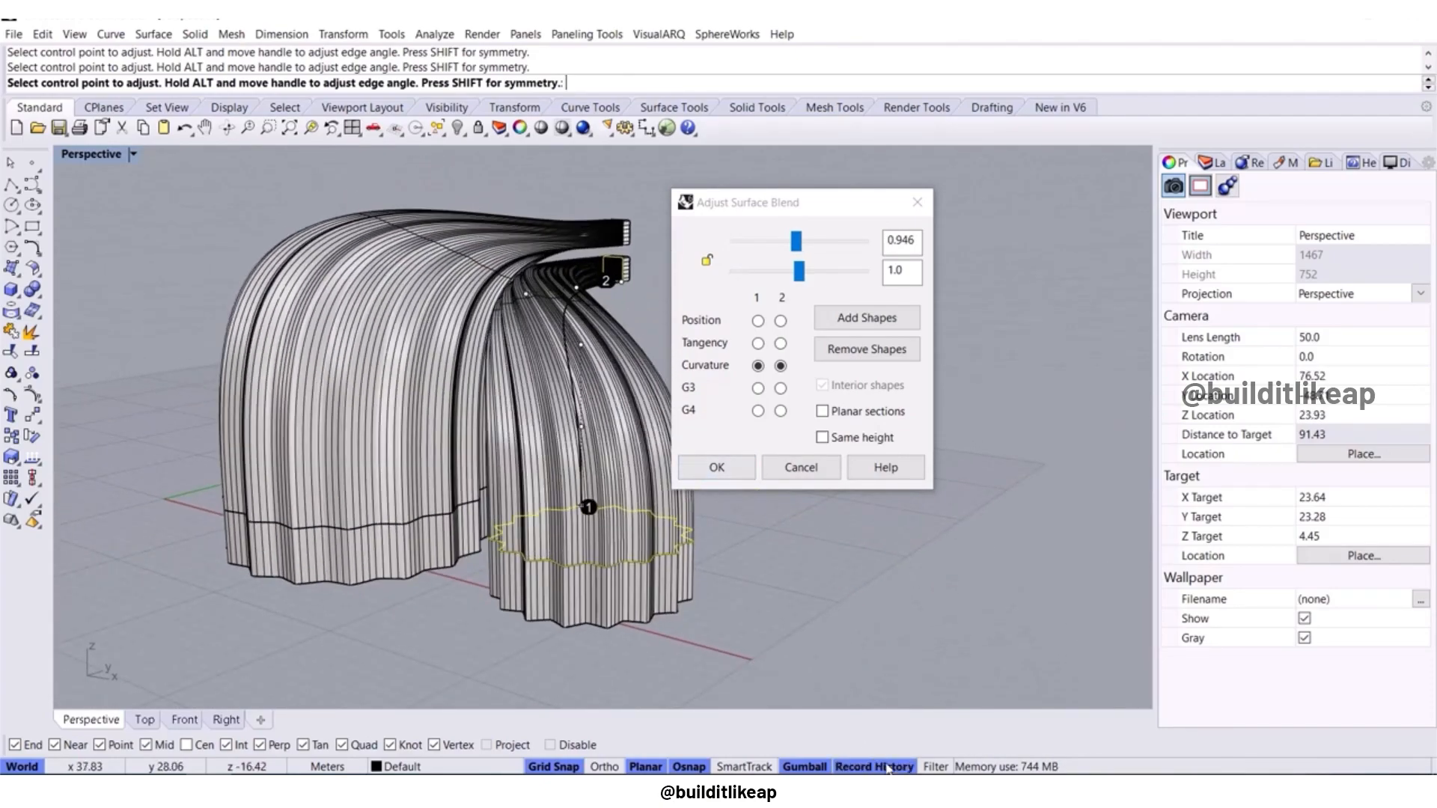
pyautogui.click(730, 474)
# Adjust the lower square extrusion's height, lowering it and raising it again to sit just beneath the upper one.
pyautogui.moveTo(861, 434); pyautogui.dragTo(696, 404, button='right')
pyautogui.scroll(8, 682, 362)
pyautogui.click(658, 322)
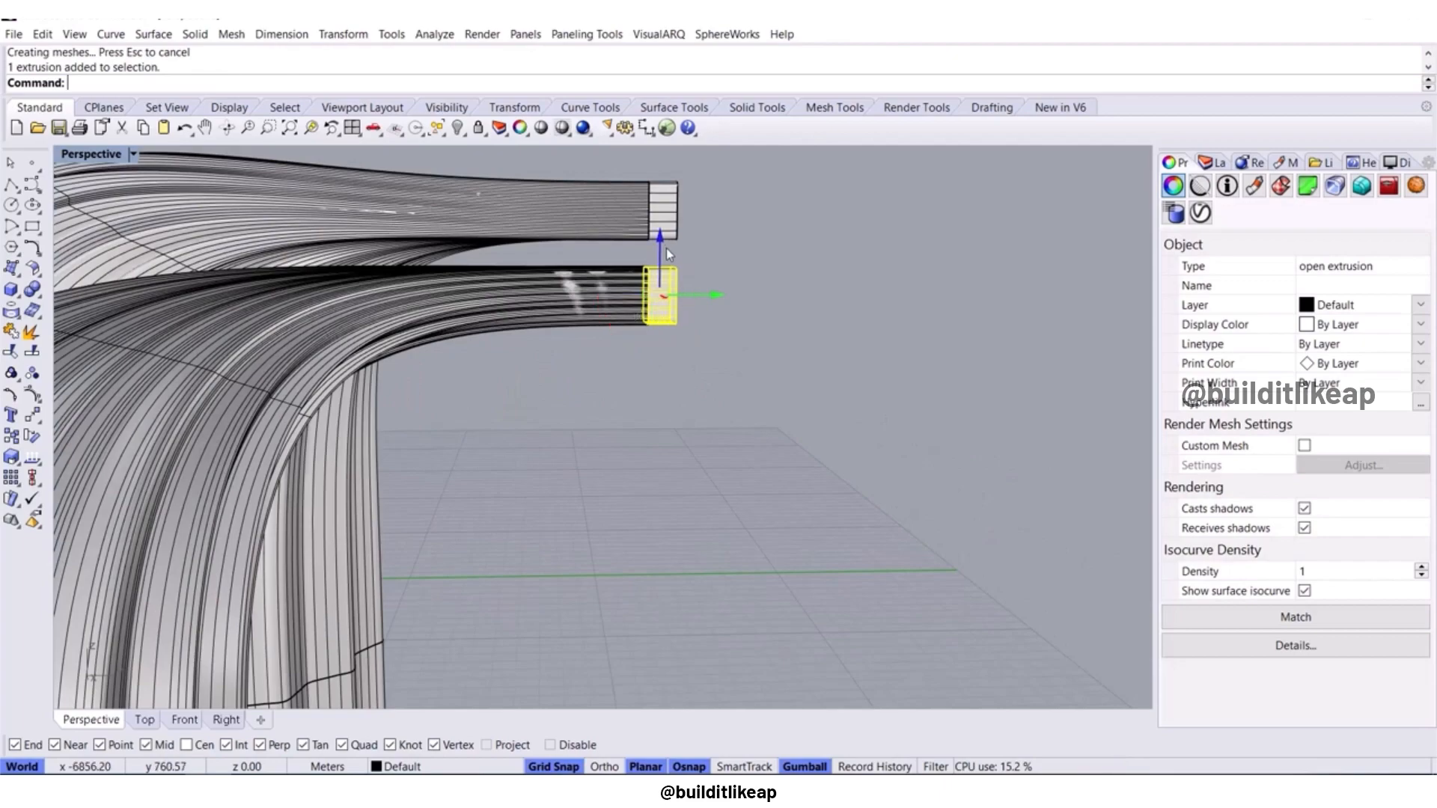
pyautogui.moveTo(662, 241); pyautogui.dragTo(661, 296)
pyautogui.scroll(-6, 593, 420)
pyautogui.moveTo(591, 412); pyautogui.dragTo(547, 468, button='right')
pyautogui.moveTo(542, 390); pyautogui.dragTo(542, 360)
# Remove the two star-shaped base extrusions beneath the blends while in Rendered mode, and return the display to Shaded.
pyautogui.scroll(-5, 544, 419)
pyautogui.moveTo(554, 494)
pyautogui.mouseDown(button='right')
pyautogui.moveTo(591, 544)
pyautogui.moveTo(783, 538)
pyautogui.moveTo(550, 526)
pyautogui.mouseUp(button='right')
pyautogui.click(595, 544)
pyautogui.hotkey('ctrl', 'alt', 'r')
pyautogui.scroll(6, 546, 526)
pyautogui.moveTo(543, 526)
pyautogui.mouseDown(button='right')
pyautogui.moveTo(80, 524)
pyautogui.moveTo(571, 513)
pyautogui.moveTo(359, 527)
pyautogui.moveTo(509, 552)
pyautogui.moveTo(415, 615)
pyautogui.mouseUp(button='right')
pyautogui.click(408, 554)
pyautogui.keyDown('shift'); pyautogui.click(351, 556); pyautogui.keyUp('shift')
pyautogui.press('Escape')
pyautogui.hotkey('ctrl', 'alt', 's')
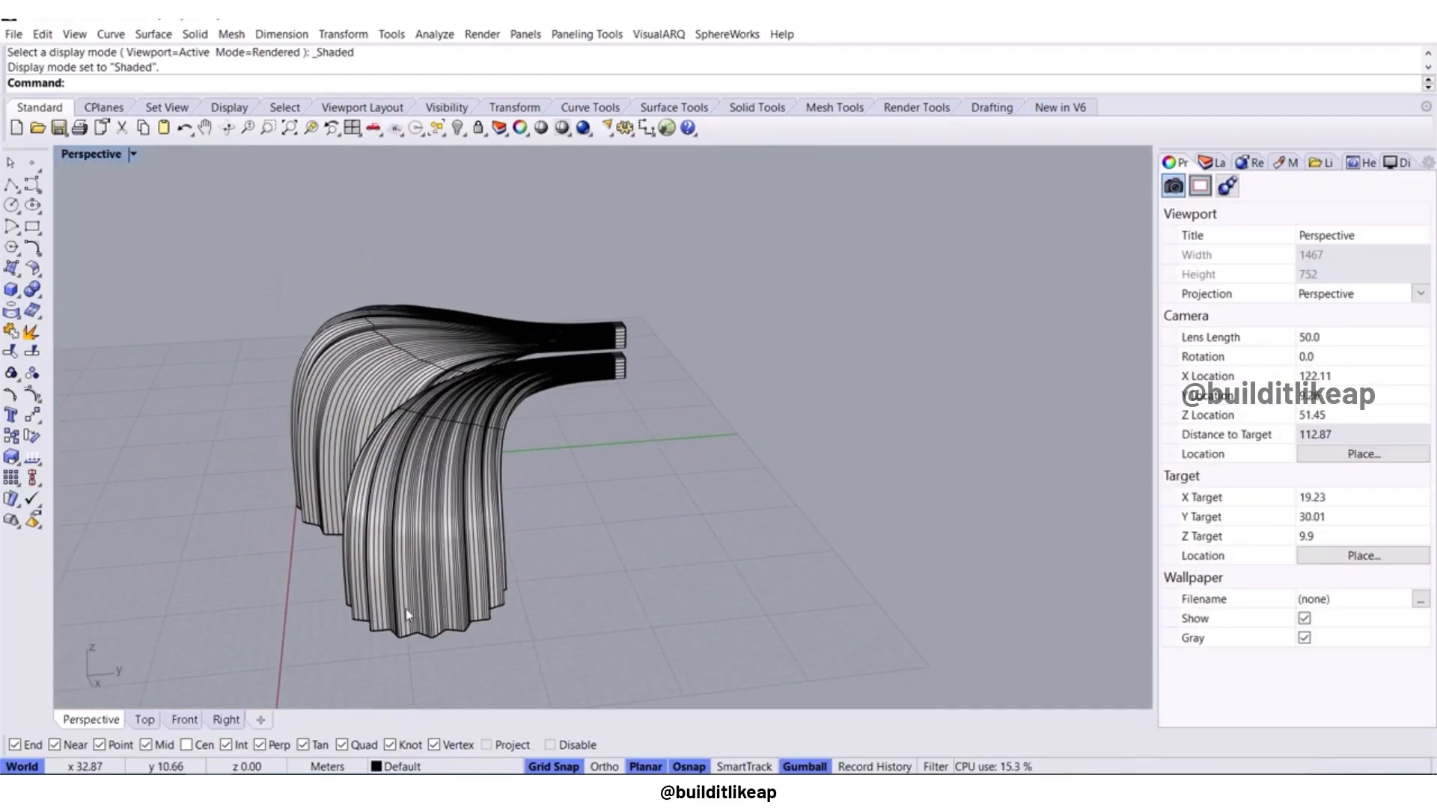
# Start an isocurve split of the smaller blend surface in the V direction, placing split points on both sides of a fold tip.
pyautogui.scroll(8, 465, 597)
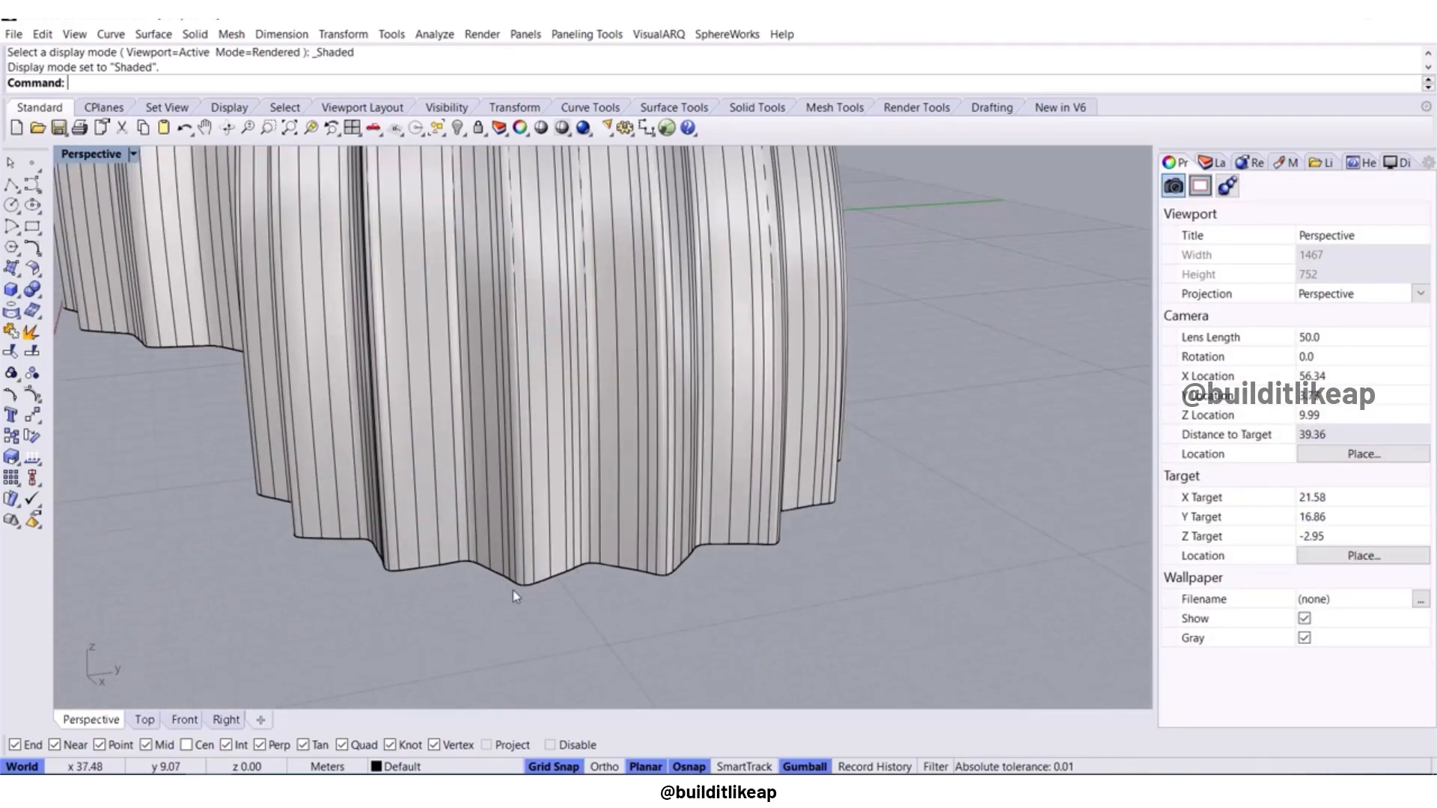
pyautogui.click(388, 390)
pyautogui.scroll(4, 461, 583)
pyautogui.scroll(-5, 599, 562)
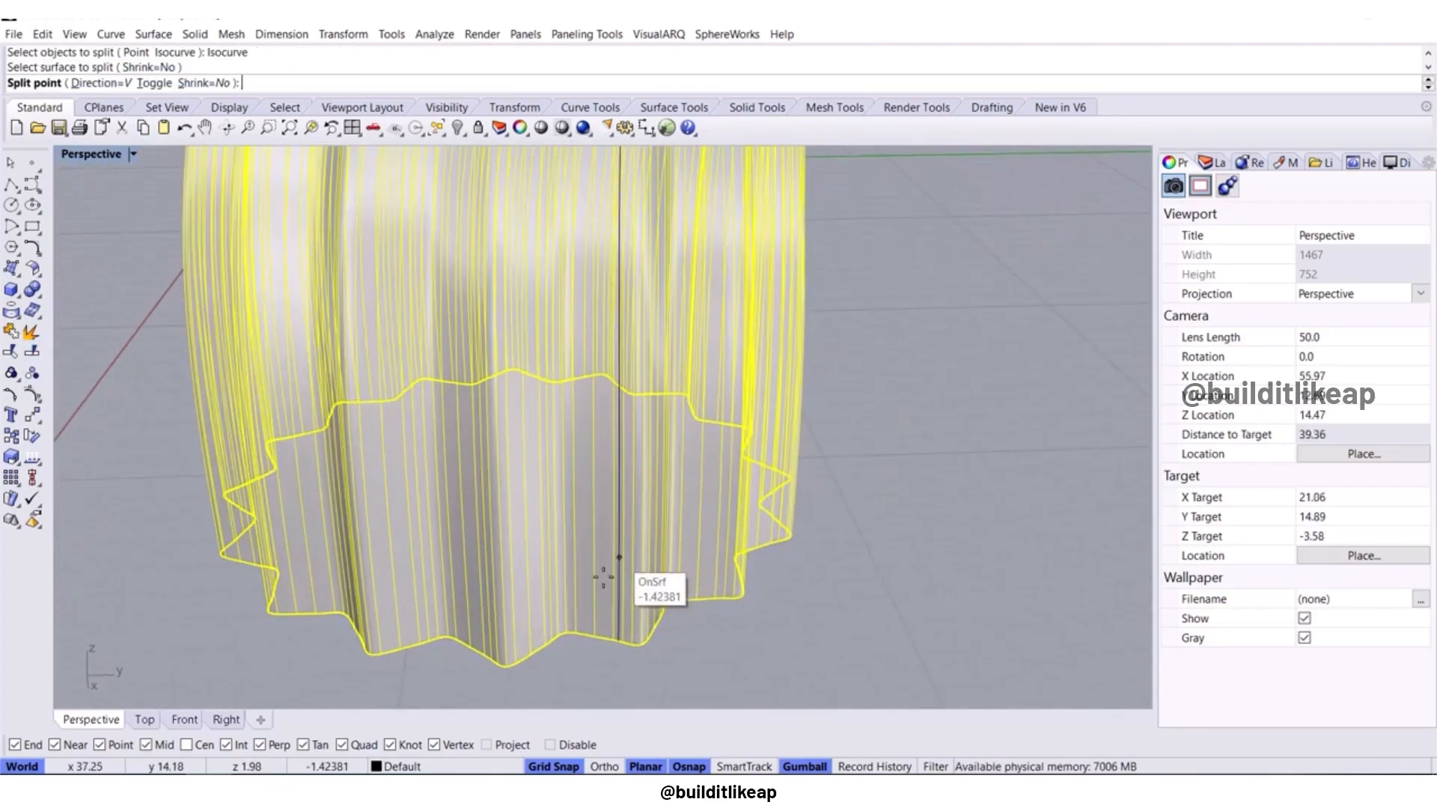
pyautogui.scroll(6, 532, 623)
pyautogui.scroll(-3, 636, 530)
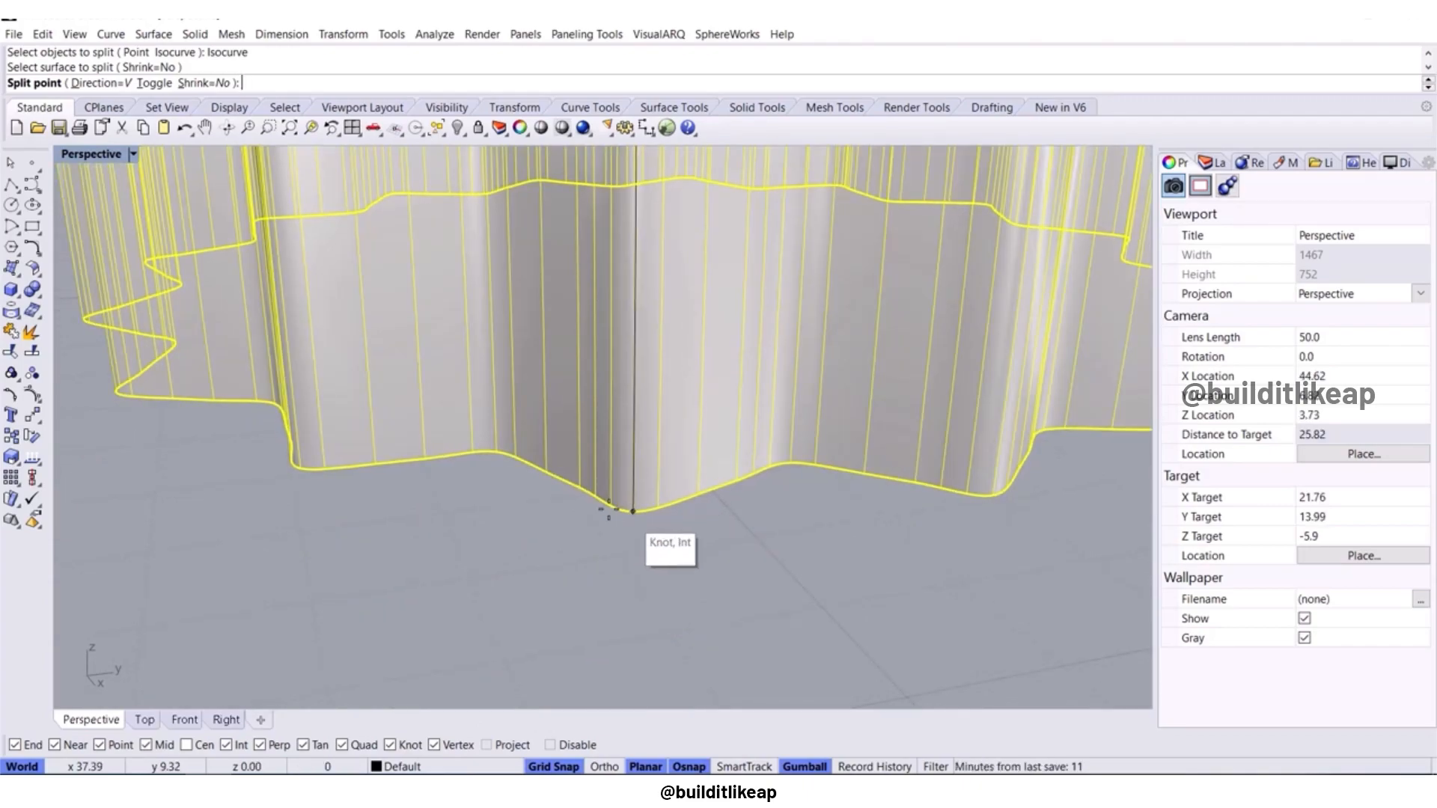
pyautogui.click(610, 505)
pyautogui.click(658, 508)
# Add V-direction isocurve split points on both sides of the remaining outer fold tips around the smaller blend's lower edge.
pyautogui.moveTo(771, 536); pyautogui.dragTo(695, 545, button='right')
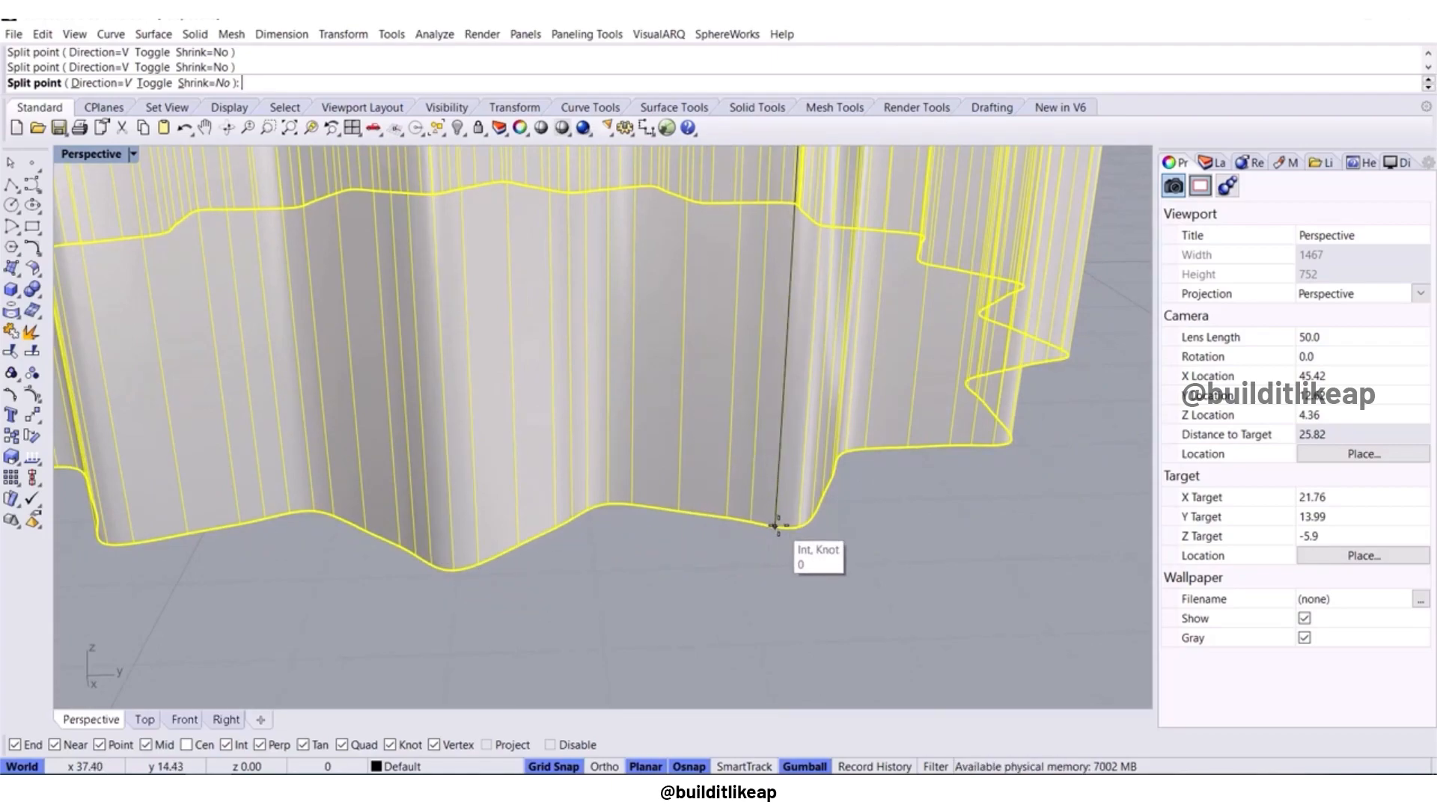
pyautogui.scroll(-2, 813, 518)
pyautogui.moveTo(813, 518); pyautogui.dragTo(460, 587, button='right')
pyautogui.scroll(2, 405, 547)
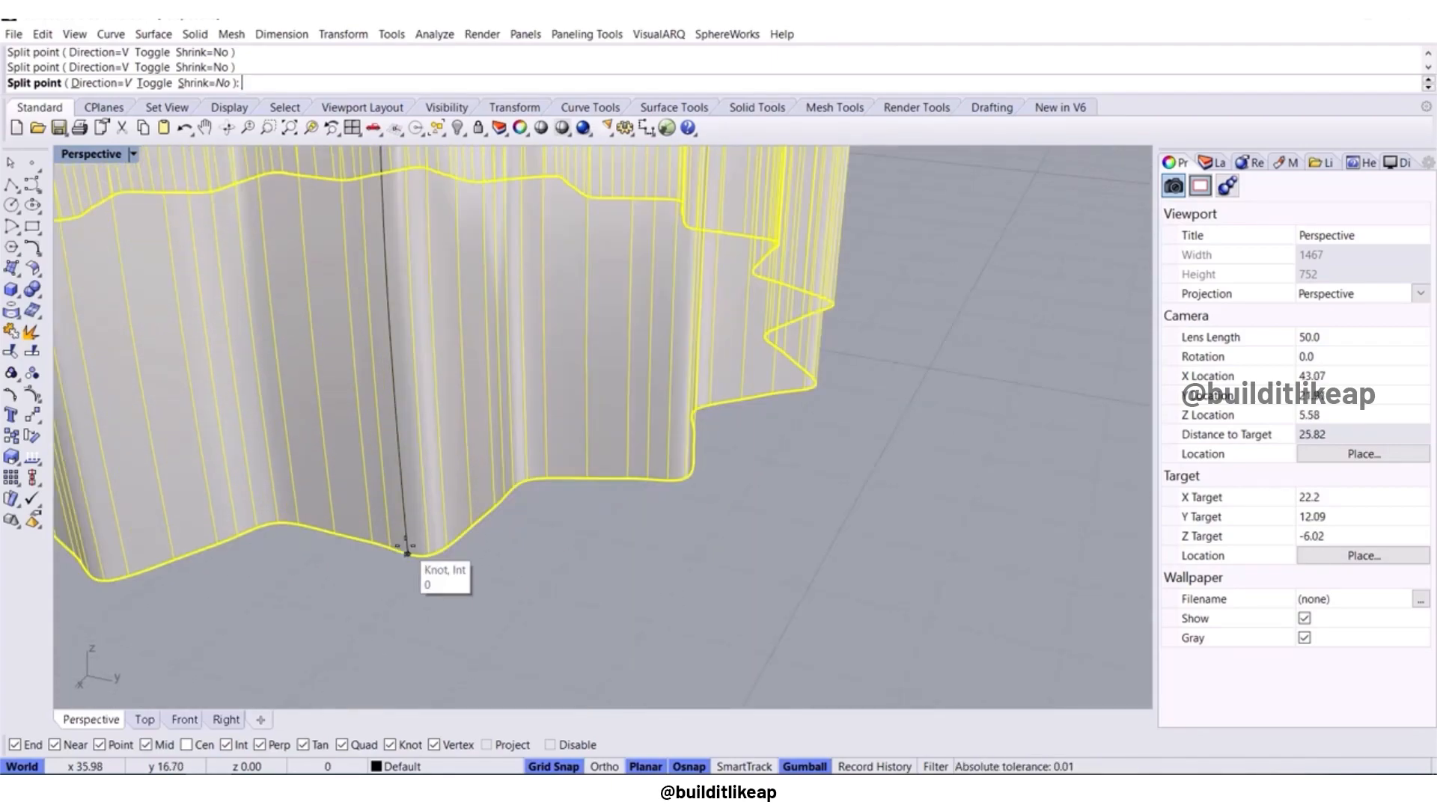
pyautogui.click(447, 545)
pyautogui.scroll(-6, 561, 517)
pyautogui.moveTo(562, 516); pyautogui.dragTo(505, 533, button='right')
pyautogui.scroll(6, 533, 522)
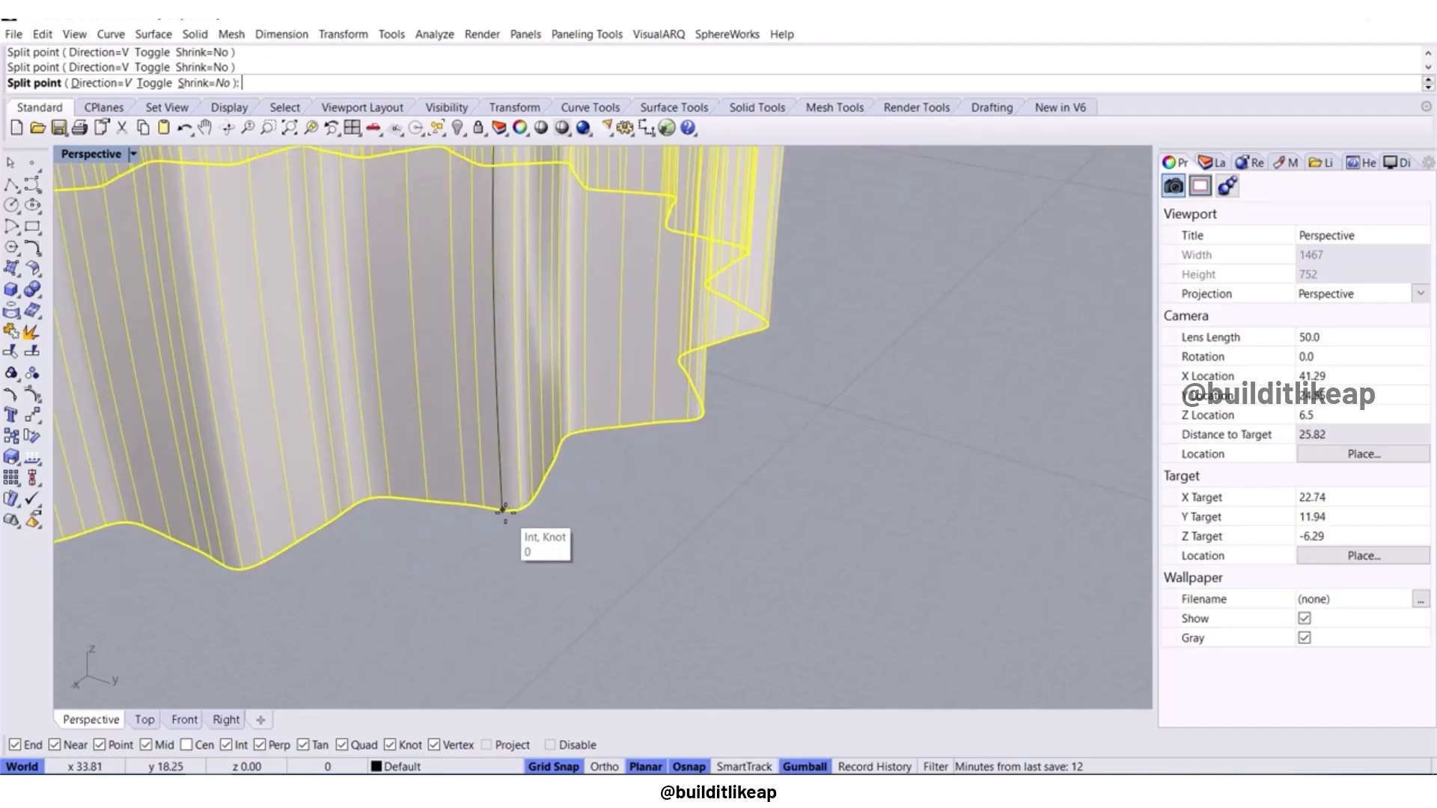
pyautogui.scroll(2, 353, 504)
pyautogui.scroll(-4, 403, 490)
# Place further isocurve split points beside the inner valley folds all around the smaller blend and complete the split.
pyautogui.moveTo(403, 491); pyautogui.dragTo(481, 593, button='right')
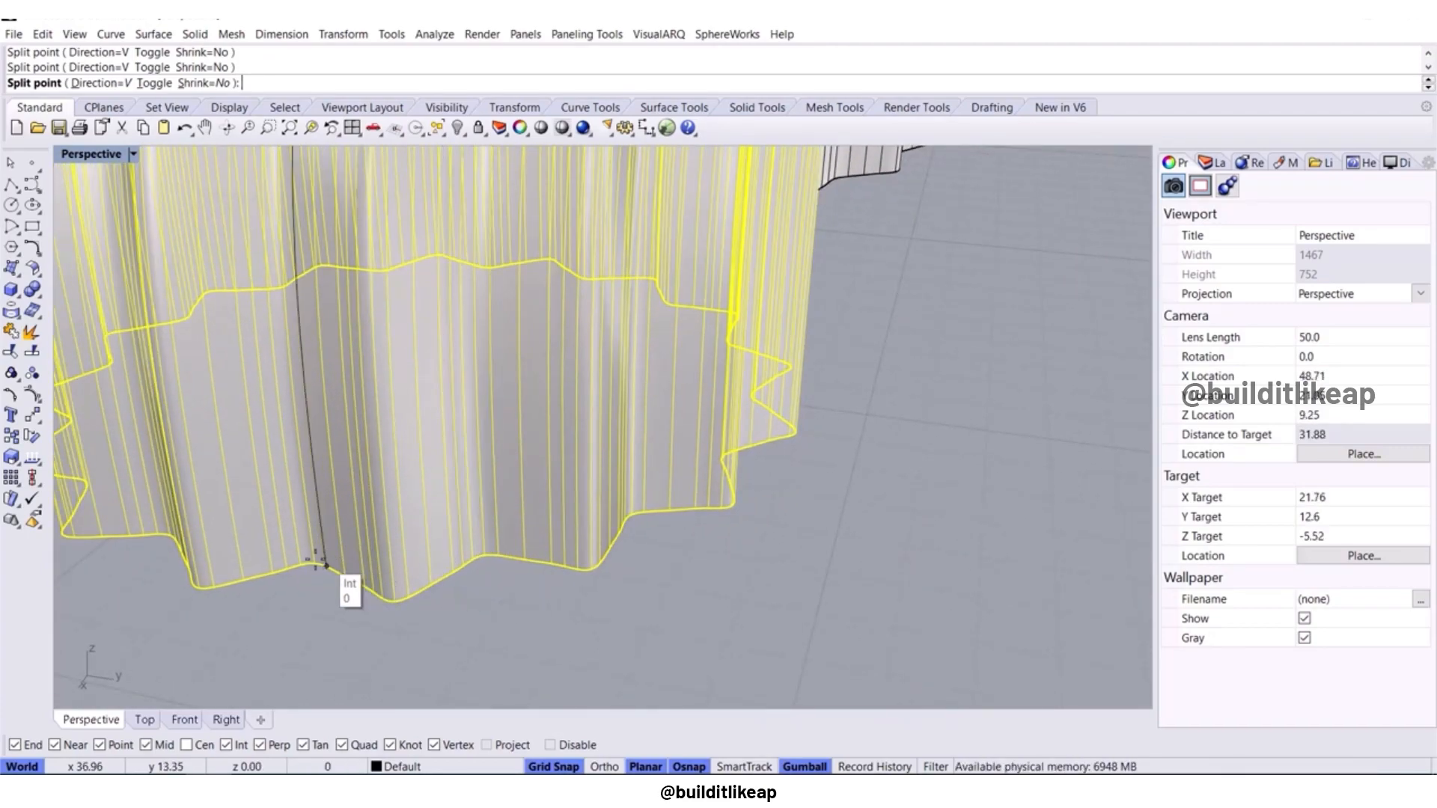
pyautogui.moveTo(318, 563); pyautogui.dragTo(543, 599, button='right')
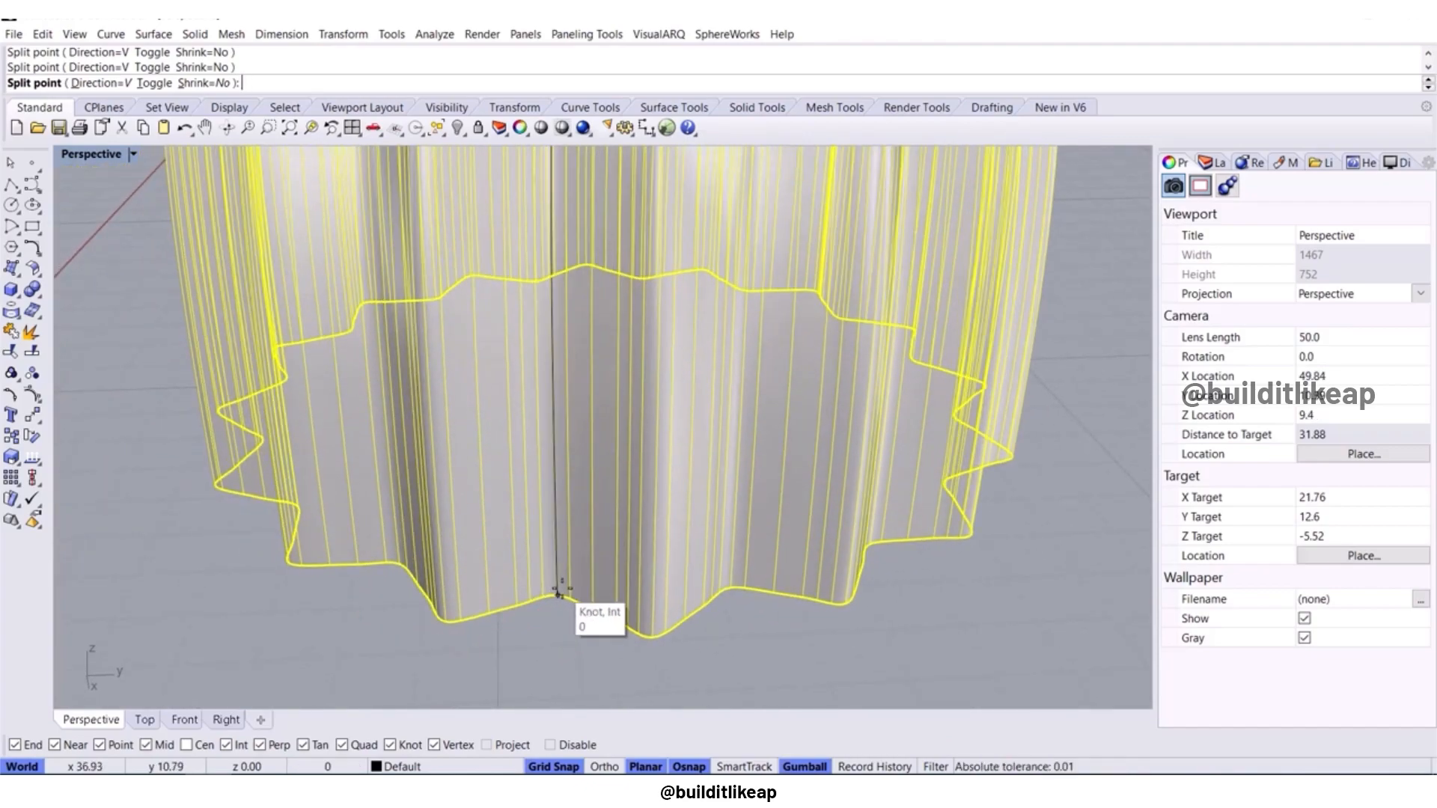
pyautogui.scroll(-6, 494, 614)
pyautogui.moveTo(531, 618); pyautogui.dragTo(433, 321, button='right')
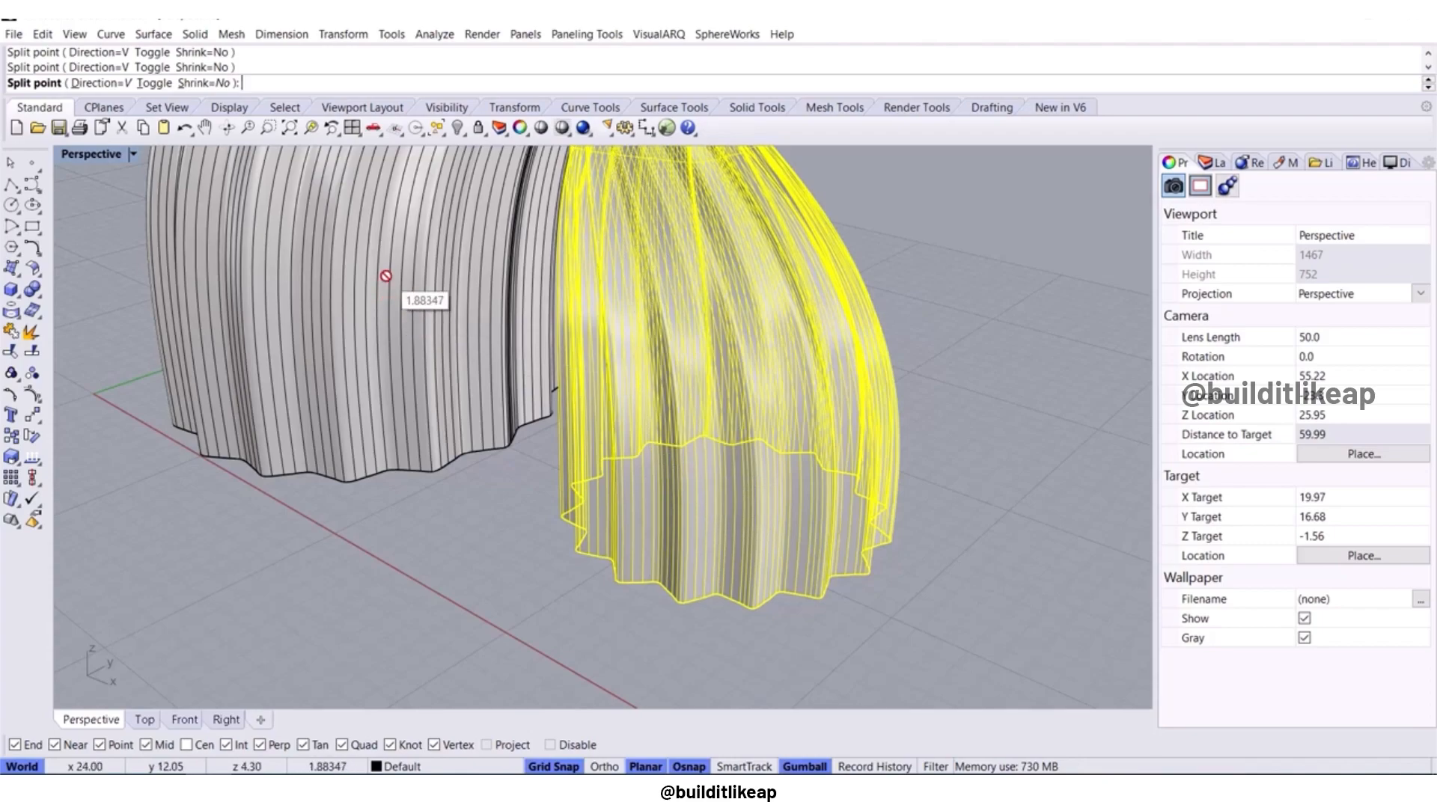
pyautogui.scroll(5, 674, 625)
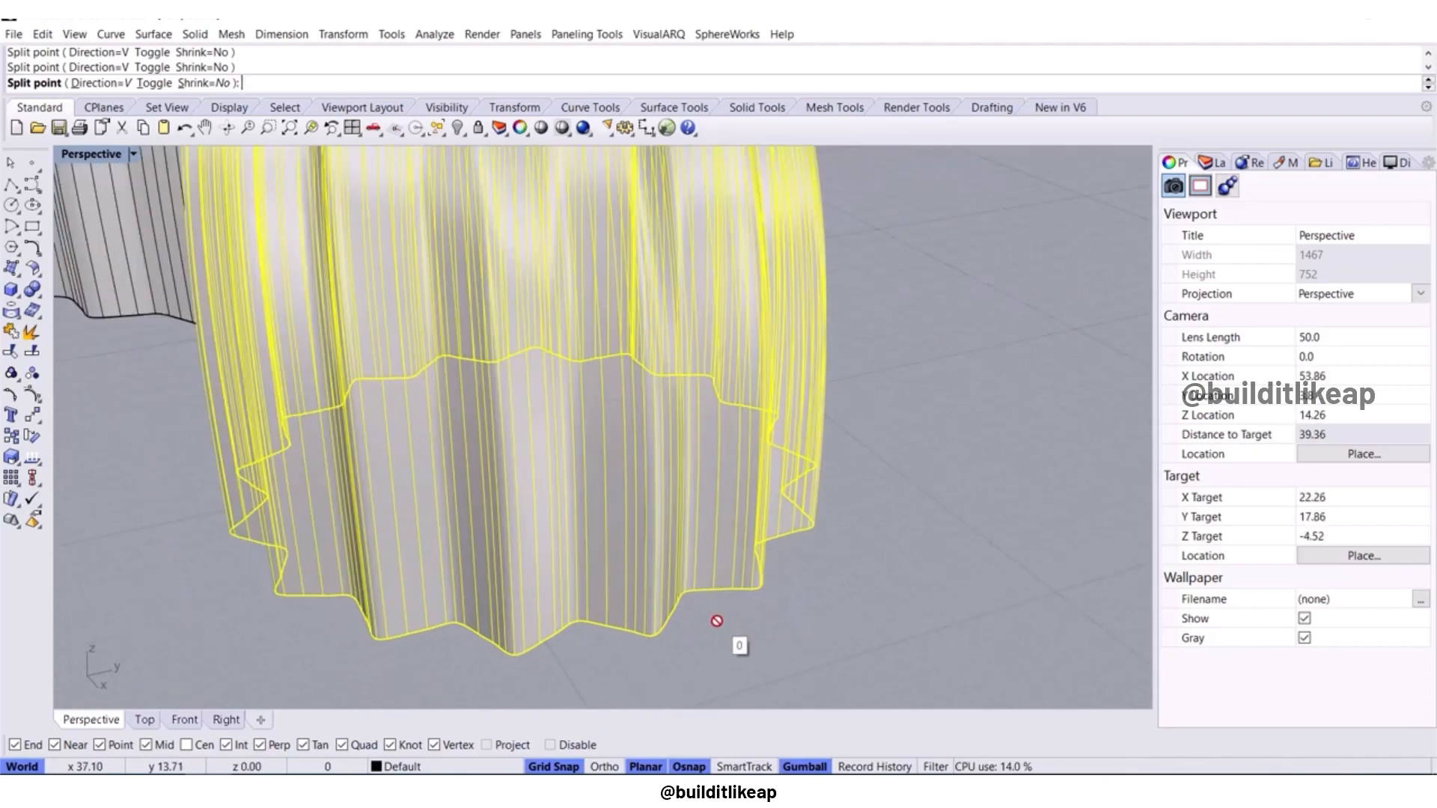
pyautogui.scroll(3, 645, 633)
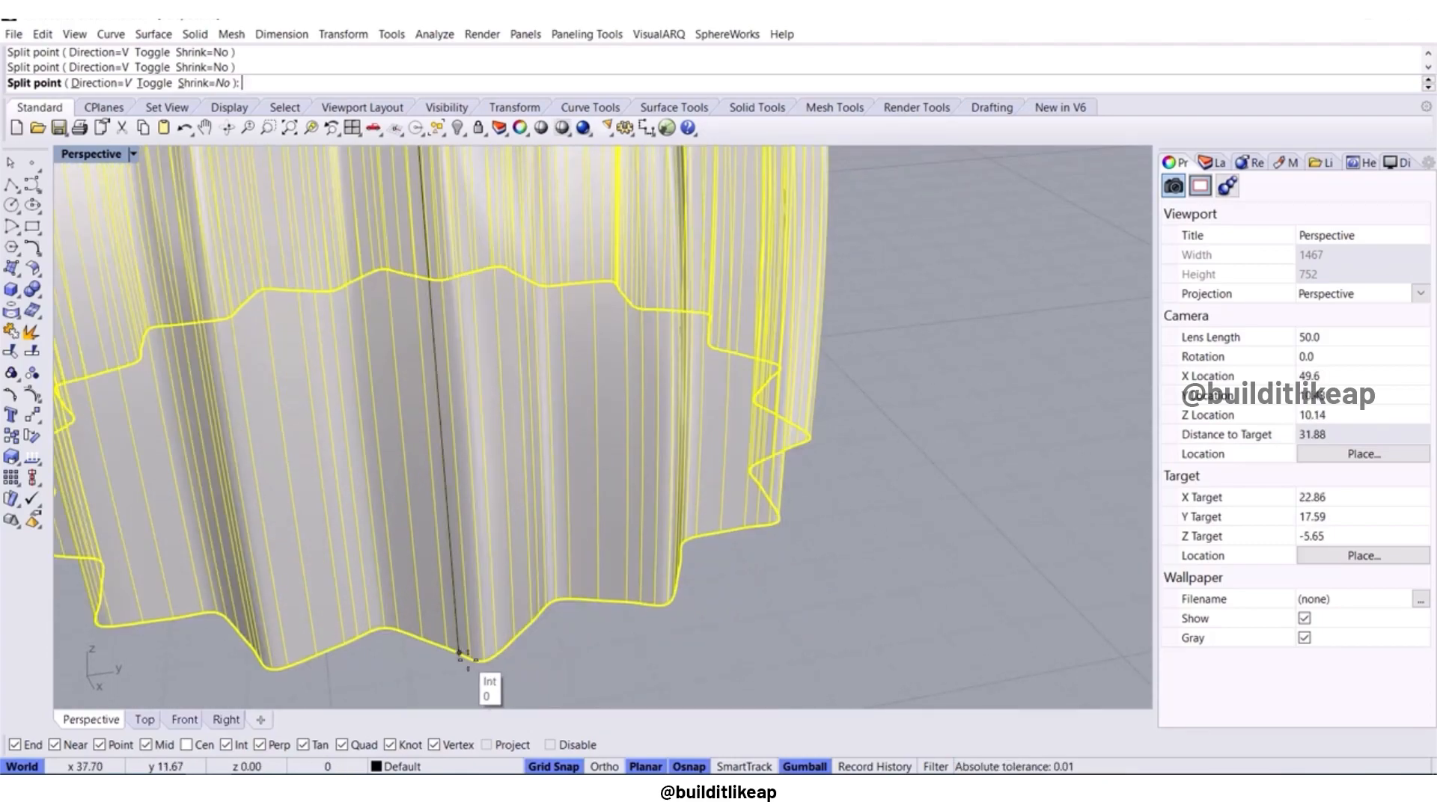
pyautogui.moveTo(266, 664); pyautogui.dragTo(654, 633, button='right')
pyautogui.scroll(-6, 360, 592)
pyautogui.moveTo(330, 580); pyautogui.dragTo(573, 542, button='right')
pyautogui.scroll(4, 550, 588)
pyautogui.scroll(2, 554, 541)
pyautogui.moveTo(408, 491); pyautogui.dragTo(643, 500, button='right')
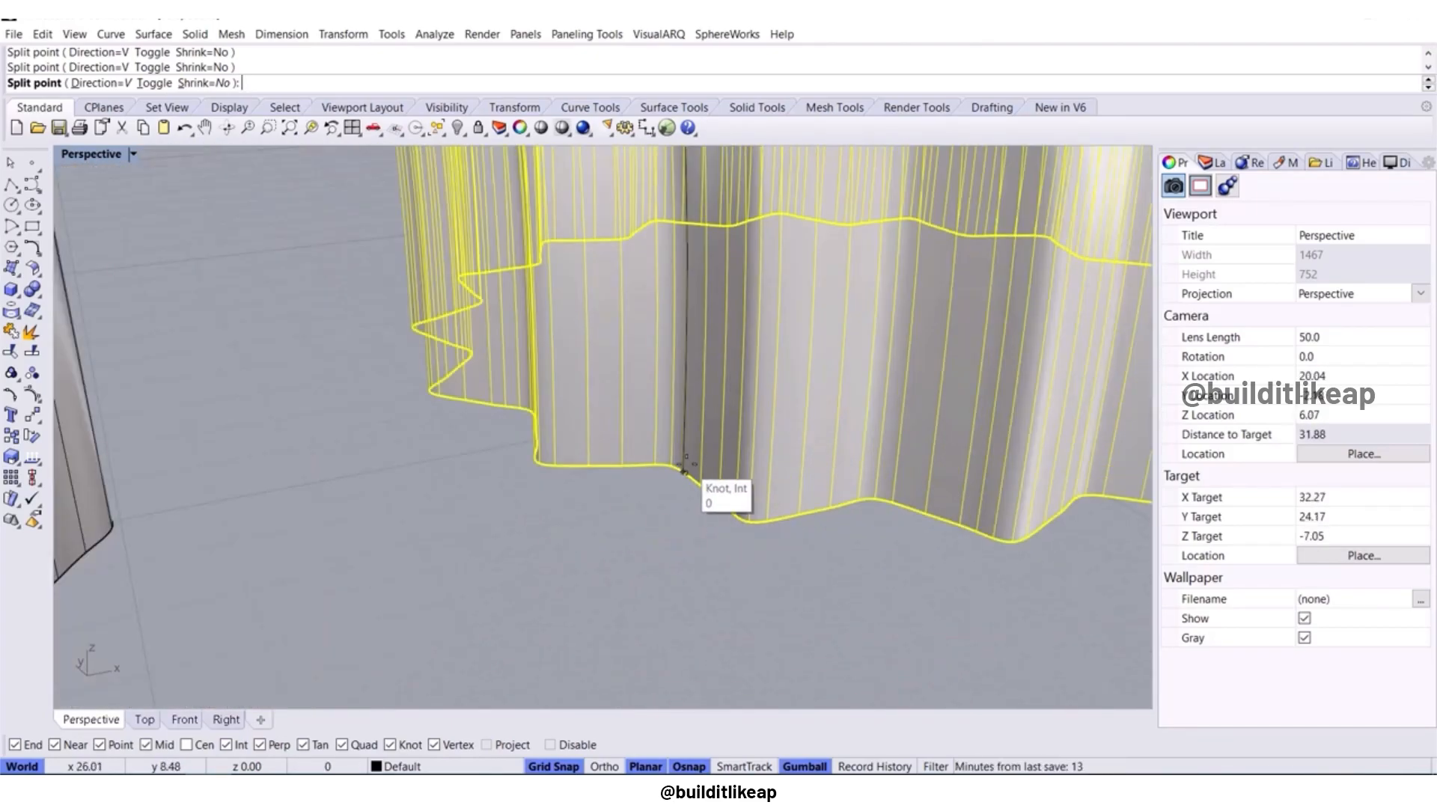
pyautogui.moveTo(558, 467); pyautogui.dragTo(641, 546, button='right')
pyautogui.scroll(2, 852, 432)
pyautogui.moveTo(507, 453); pyautogui.dragTo(801, 478, button='right')
pyautogui.scroll(4, 801, 478)
pyautogui.moveTo(468, 416); pyautogui.dragTo(550, 487, button='right')
pyautogui.moveTo(419, 448); pyautogui.dragTo(517, 528, button='right')
pyautogui.click(387, 482)
pyautogui.moveTo(388, 486); pyautogui.dragTo(464, 491, button='right')
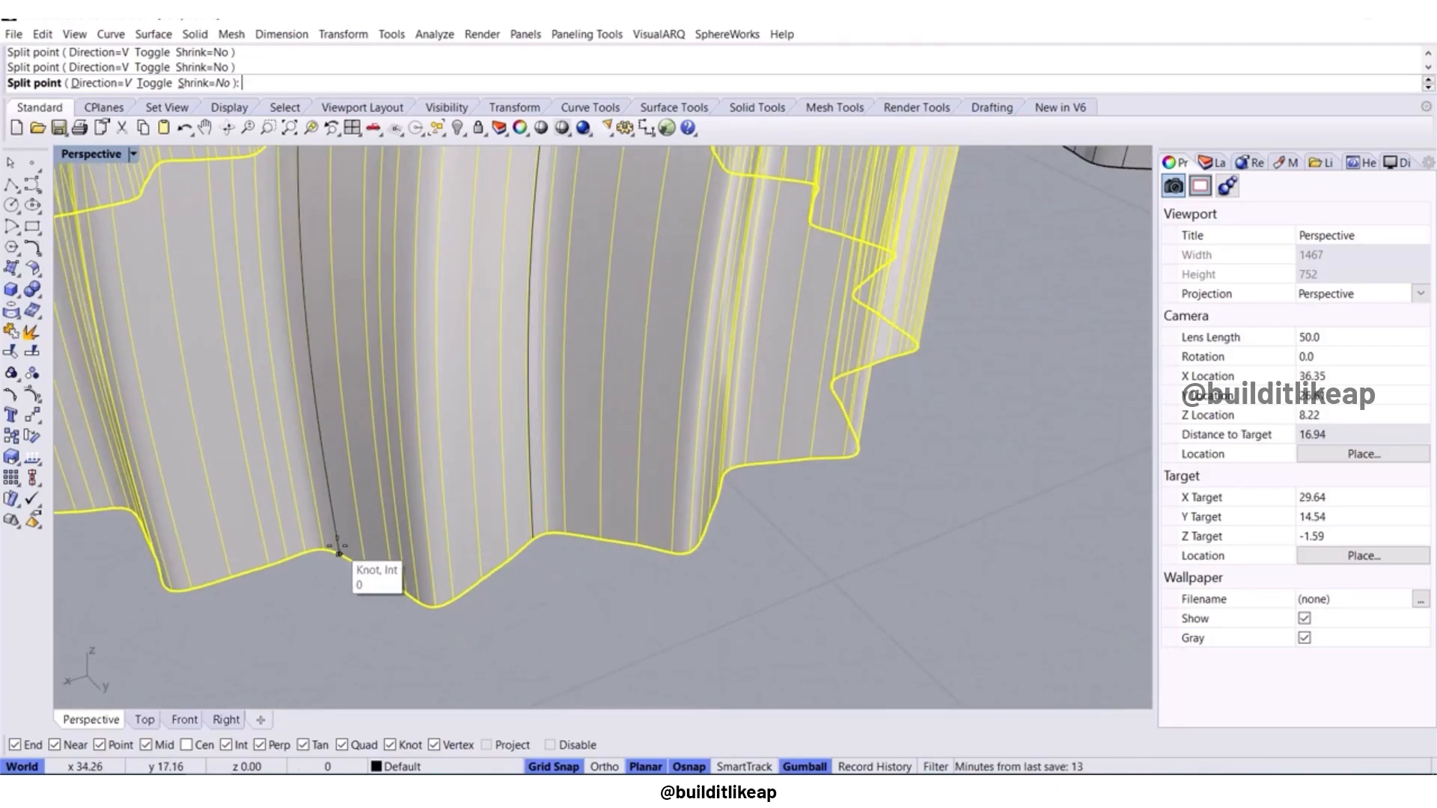
pyautogui.click(336, 552)
pyautogui.moveTo(338, 554); pyautogui.dragTo(419, 551, button='right')
pyautogui.click(351, 658)
pyautogui.scroll(-6, 300, 621)
pyautogui.moveTo(299, 621); pyautogui.dragTo(367, 647, button='right')
pyautogui.rightClick(506, 629)
# Select the wide strips between the narrow fold strips all around the smaller blend and change their layer to Layer 03.
pyautogui.click(379, 585)
pyautogui.keyDown('shift'); pyautogui.click(308, 629); pyautogui.keyUp('shift')
pyautogui.keyDown('shift'); pyautogui.click(308, 655); pyautogui.keyUp('shift')
pyautogui.keyDown('shift'); pyautogui.click(235, 641); pyautogui.keyUp('shift')
pyautogui.scroll(-4, 238, 638)
pyautogui.moveTo(238, 638); pyautogui.dragTo(719, 517, button='right')
pyautogui.scroll(3, 479, 641)
pyautogui.keyDown('shift'); pyautogui.click(468, 650); pyautogui.keyUp('shift')
pyautogui.keyDown('shift'); pyautogui.click(332, 651); pyautogui.keyUp('shift')
pyautogui.keyDown('shift'); pyautogui.click(281, 652); pyautogui.keyUp('shift')
pyautogui.scroll(-5, 299, 650)
pyautogui.keyDown('shift'); pyautogui.click(628, 475); pyautogui.keyUp('shift')
pyautogui.keyDown('shift'); pyautogui.click(575, 468); pyautogui.keyUp('shift')
pyautogui.keyDown('shift'); pyautogui.click(521, 452); pyautogui.keyUp('shift')
pyautogui.scroll(2, 514, 449)
pyautogui.keyDown('shift'); pyautogui.click(512, 450); pyautogui.keyUp('shift')
pyautogui.scroll(-5, 512, 451)
pyautogui.scroll(4, 720, 515)
pyautogui.keyDown('shift'); pyautogui.click(722, 515); pyautogui.keyUp('shift')
pyautogui.scroll(-4, 721, 517)
pyautogui.moveTo(597, 546); pyautogui.dragTo(742, 532, button='right')
pyautogui.scroll(2, 656, 532)
pyautogui.keyDown('ctrl'); pyautogui.click(657, 531); pyautogui.keyUp('ctrl')
pyautogui.scroll(4, 742, 531)
pyautogui.keyDown('shift'); pyautogui.click(833, 469); pyautogui.keyUp('shift')
pyautogui.keyDown('shift'); pyautogui.click(655, 488); pyautogui.keyUp('shift')
pyautogui.scroll(-5, 655, 489)
pyautogui.moveTo(651, 490); pyautogui.dragTo(392, 420, button='right')
pyautogui.scroll(4, 391, 352)
pyautogui.keyDown('shift'); pyautogui.click(394, 434); pyautogui.keyUp('shift')
pyautogui.keyDown('shift'); pyautogui.click(629, 433); pyautogui.keyUp('shift')
pyautogui.scroll(-5, 629, 434)
pyautogui.moveTo(629, 442); pyautogui.dragTo(491, 496, button='right')
pyautogui.keyDown('shift'); pyautogui.click(702, 518); pyautogui.keyUp('shift')
pyautogui.keyDown('shift'); pyautogui.click(791, 529); pyautogui.keyUp('shift')
pyautogui.scroll(4, 742, 533)
pyautogui.keyDown('shift'); pyautogui.click(896, 530); pyautogui.keyUp('shift')
pyautogui.keyDown('shift'); pyautogui.click(995, 532); pyautogui.keyUp('shift')
pyautogui.scroll(-4, 973, 532)
pyautogui.moveTo(898, 532); pyautogui.dragTo(744, 577, button='right')
pyautogui.scroll(4, 737, 573)
pyautogui.keyDown('shift'); pyautogui.click(719, 563); pyautogui.keyUp('shift')
pyautogui.moveTo(875, 531); pyautogui.dragTo(689, 594, button='right')
pyautogui.keyDown('shift'); pyautogui.click(429, 601); pyautogui.keyUp('shift')
pyautogui.keyDown('shift'); pyautogui.click(509, 600); pyautogui.keyUp('shift')
pyautogui.scroll(-4, 509, 596)
pyautogui.moveTo(503, 588); pyautogui.dragTo(591, 531, button='right')
pyautogui.click(1212, 163)
pyautogui.rightClick(1228, 276)
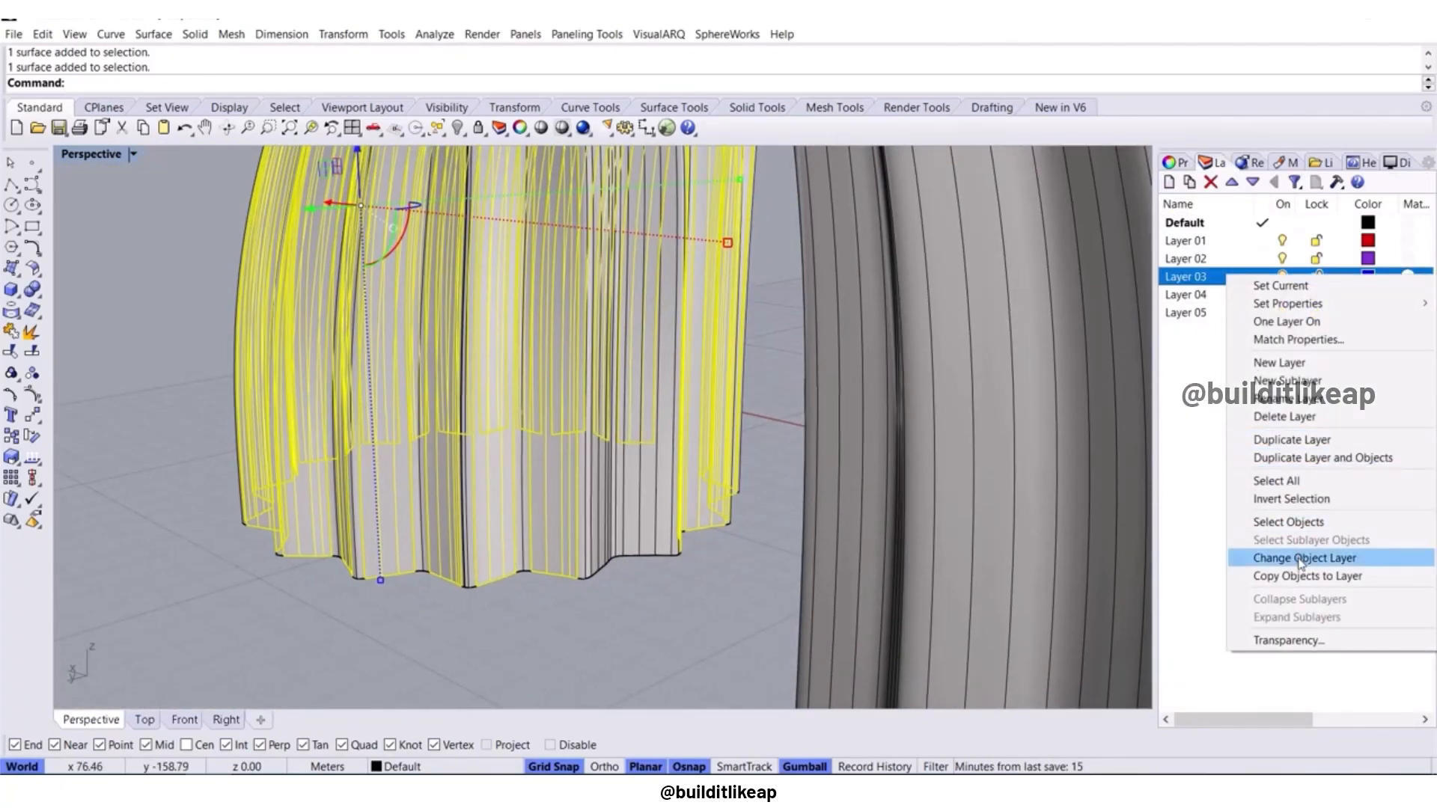
pyautogui.click(1303, 560)
pyautogui.press('Escape')
# Split the leftover wide strip of the smaller blend along isocurves on both sides of its valley fold.
pyautogui.click(636, 514)
pyautogui.moveTo(637, 513); pyautogui.dragTo(142, 338, button='right')
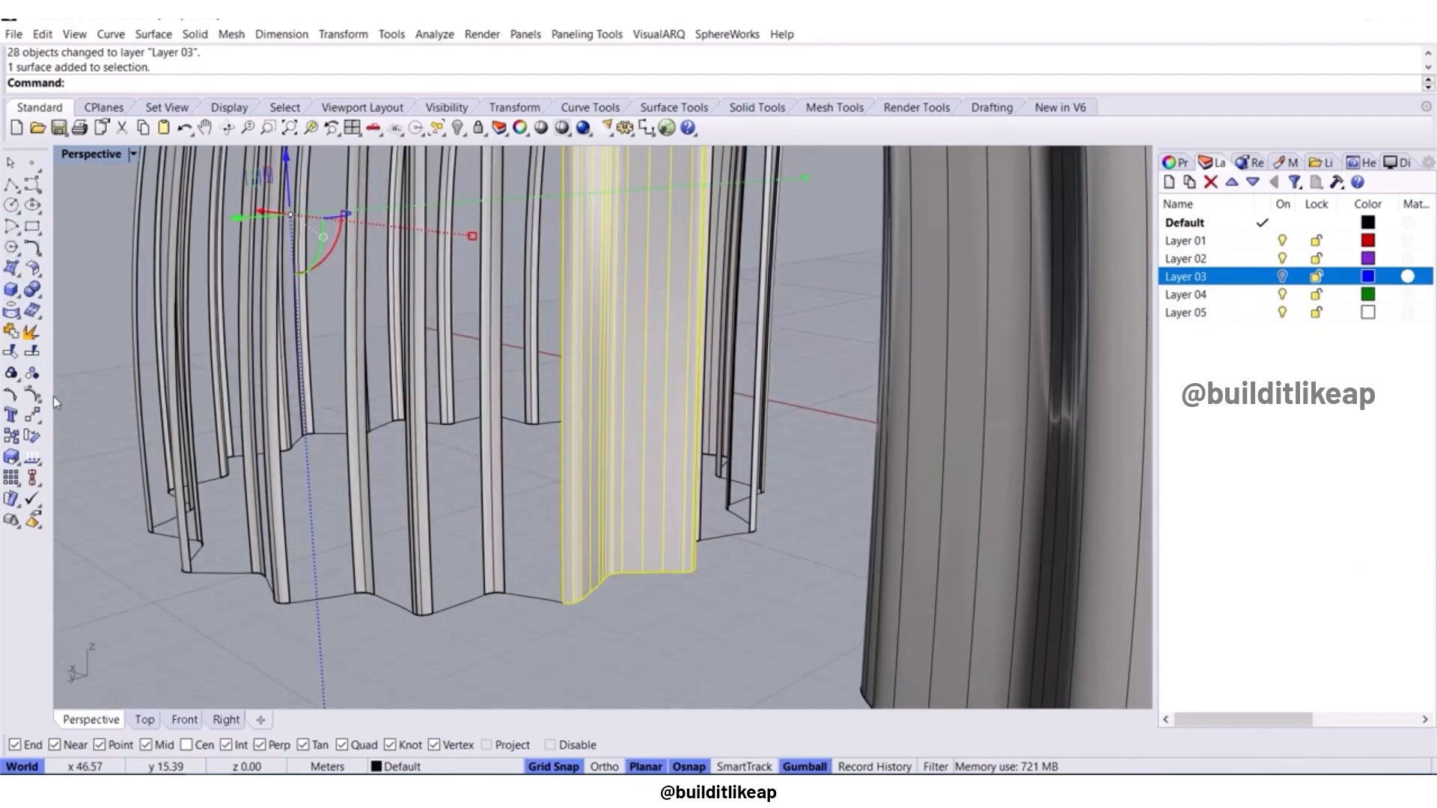
pyautogui.click(149, 83)
pyautogui.scroll(5, 637, 575)
pyautogui.click(614, 574)
pyautogui.click(588, 579)
pyautogui.rightClick(682, 628)
# Move the two wide pieces beside the newly cut valley strip to Layer 03.
pyautogui.click(647, 550)
pyautogui.keyDown('shift'); pyautogui.click(572, 545); pyautogui.keyUp('shift')
pyautogui.rightClick(1207, 274)
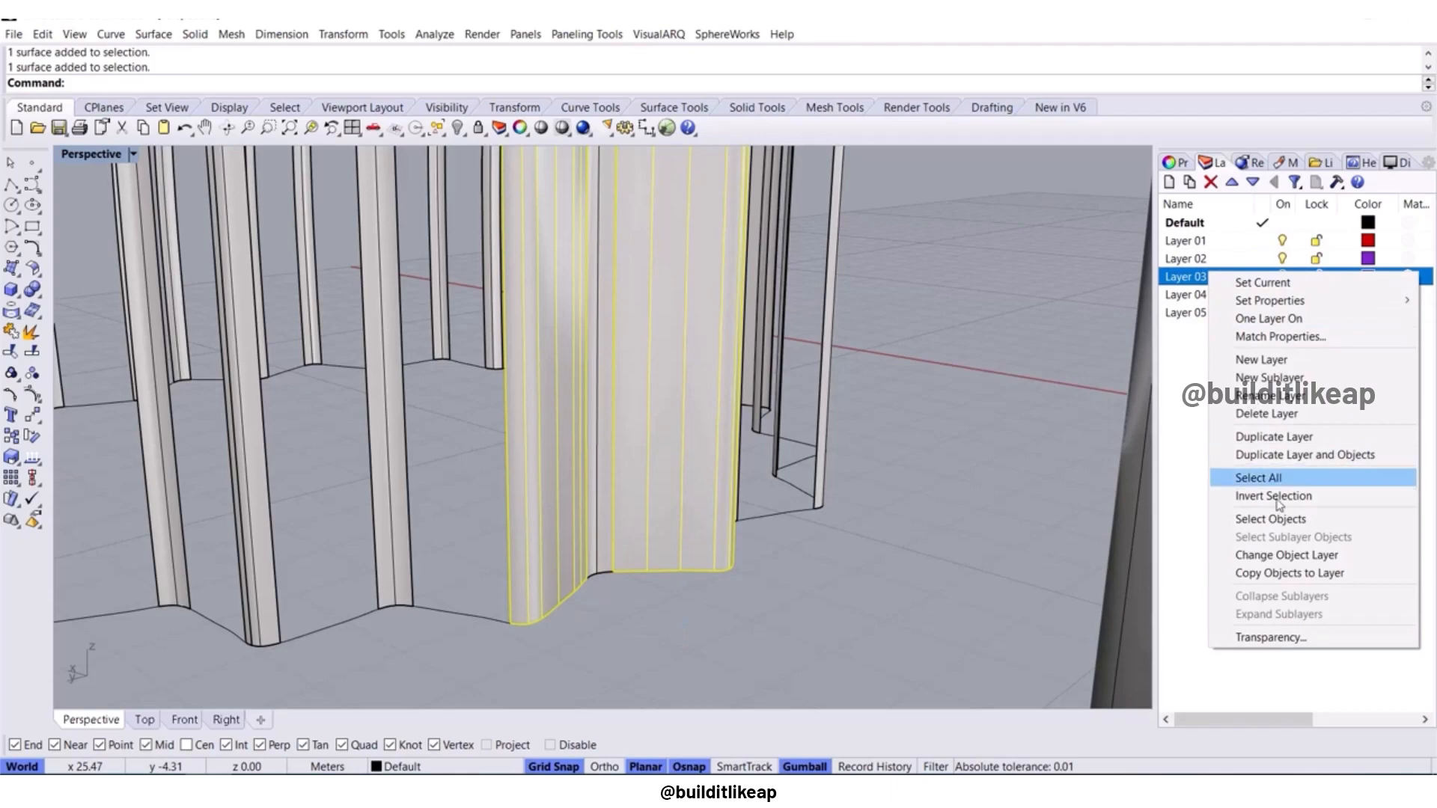
pyautogui.click(1287, 555)
# Split the other leftover wide surface into three pieces with isocurves on both sides of its central valley.
pyautogui.scroll(-7, 837, 508)
pyautogui.moveTo(837, 509); pyautogui.dragTo(550, 498, button='right')
pyautogui.scroll(4, 497, 526)
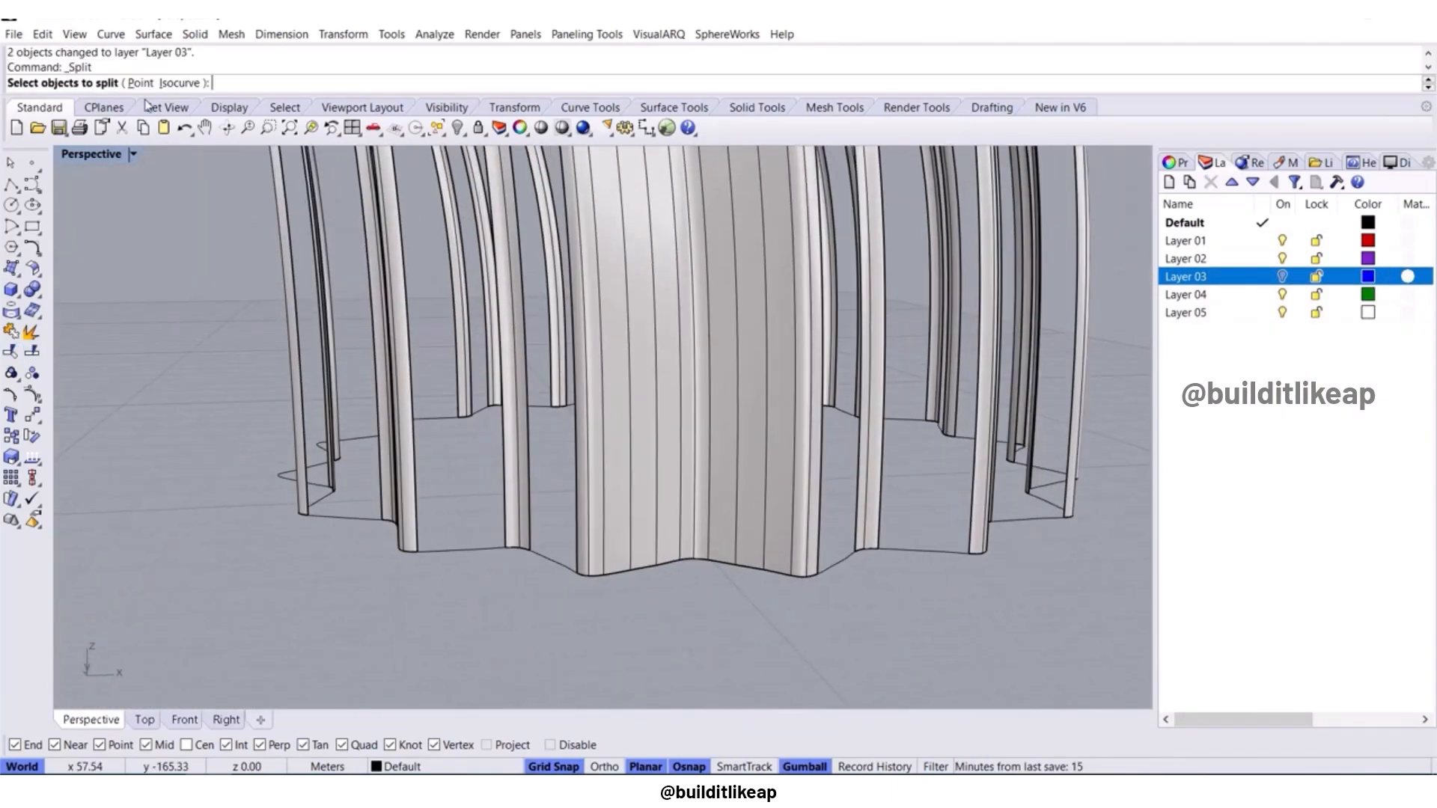
pyautogui.click(591, 449)
pyautogui.scroll(2, 677, 560)
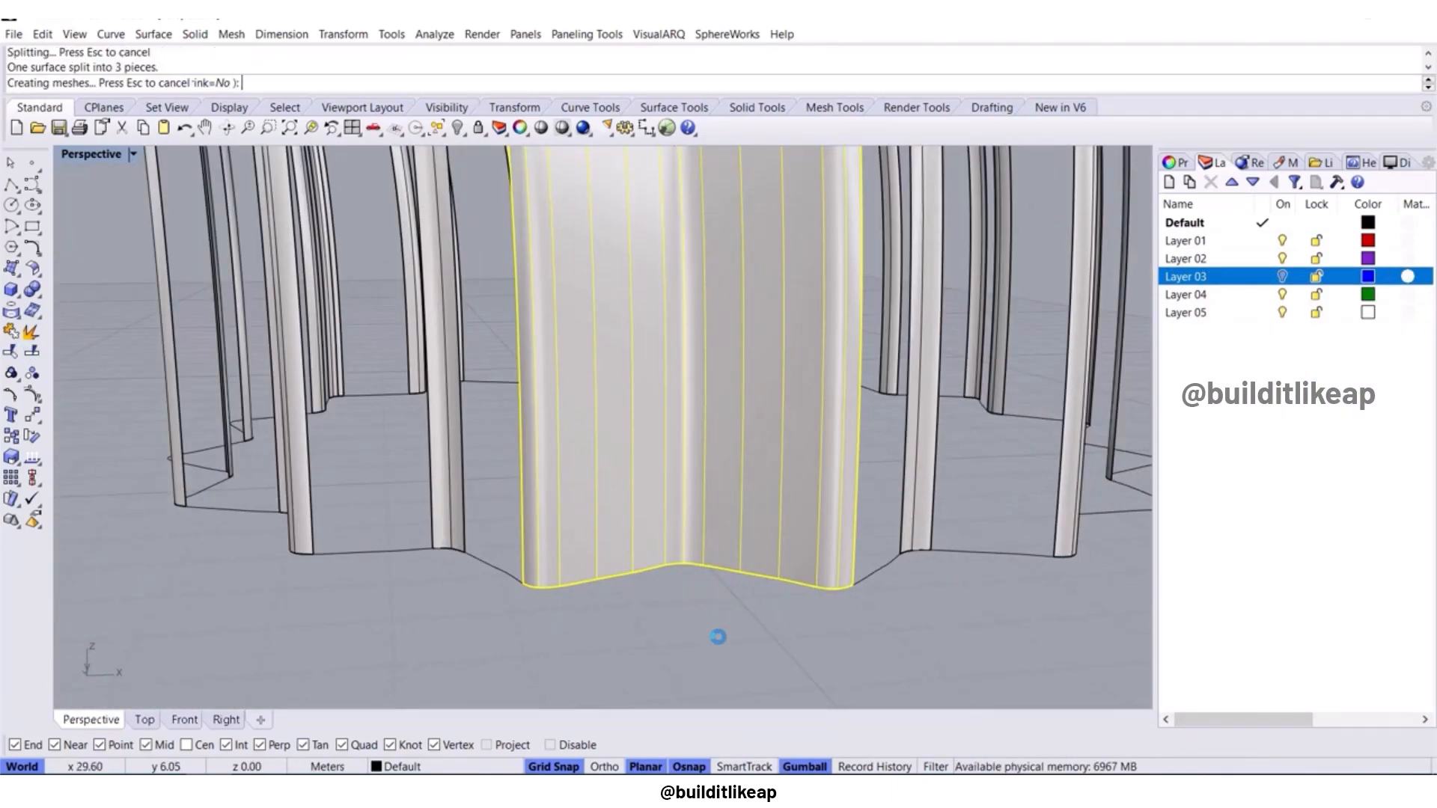
pyautogui.click(744, 543)
pyautogui.click(622, 483)
pyautogui.click(763, 497)
pyautogui.press('Escape')
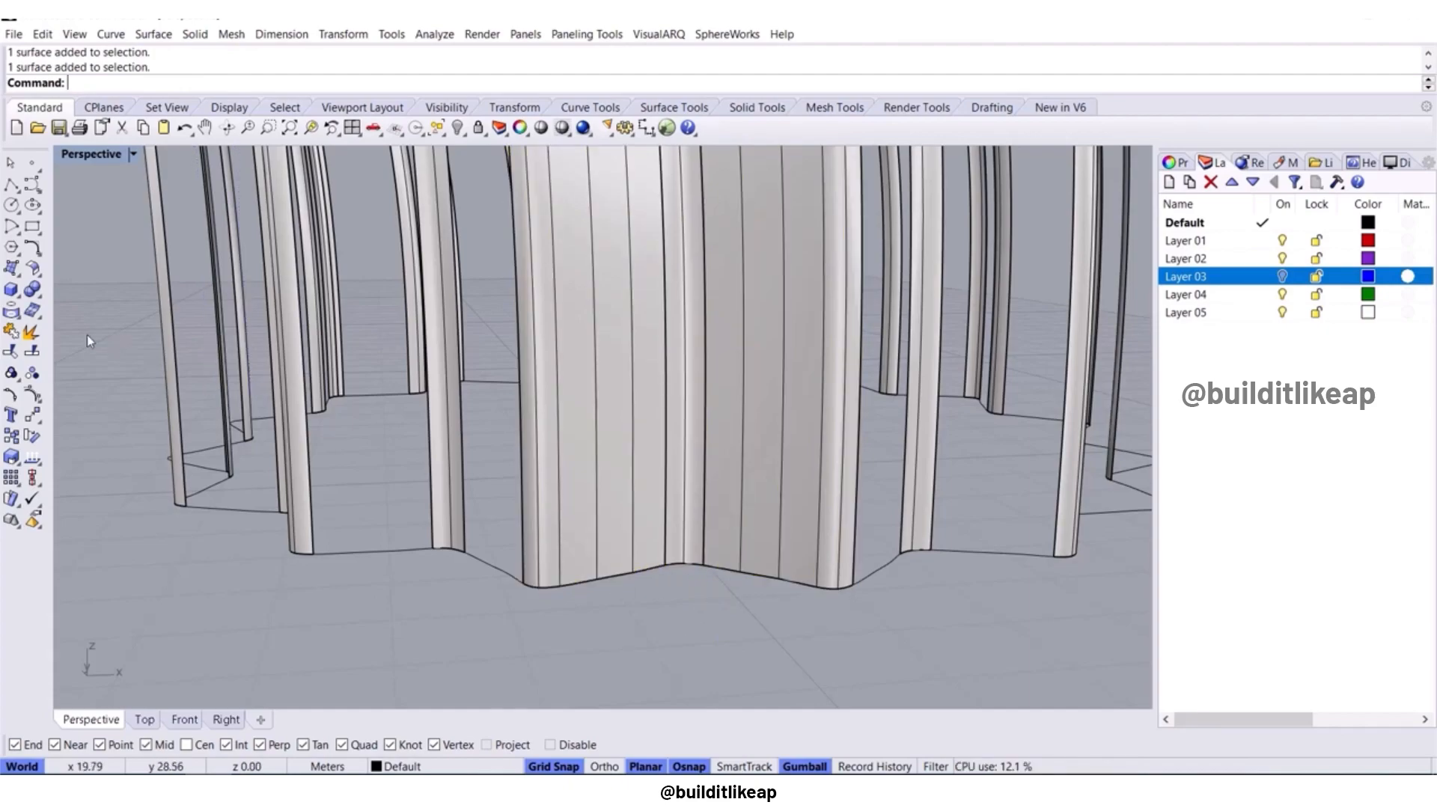
# Split each of the two pieces flanking the central valley along the isocurve next to its outer fold tip.
pyautogui.click(614, 449)
pyautogui.click(797, 499)
pyautogui.click(591, 419)
pyautogui.press('Return')
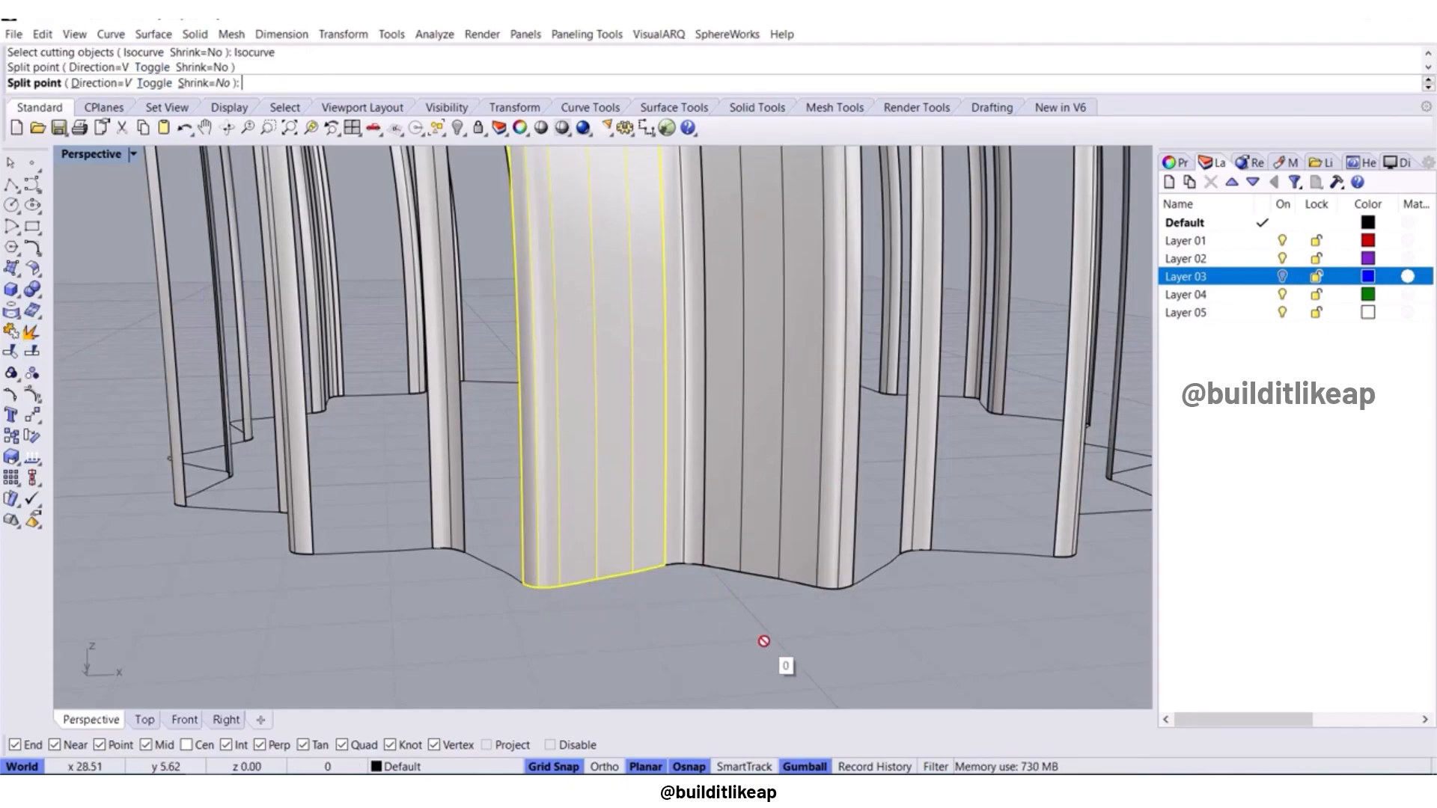
pyautogui.click(777, 483)
pyautogui.press('Return')
pyautogui.write('i')
pyautogui.press('Return')
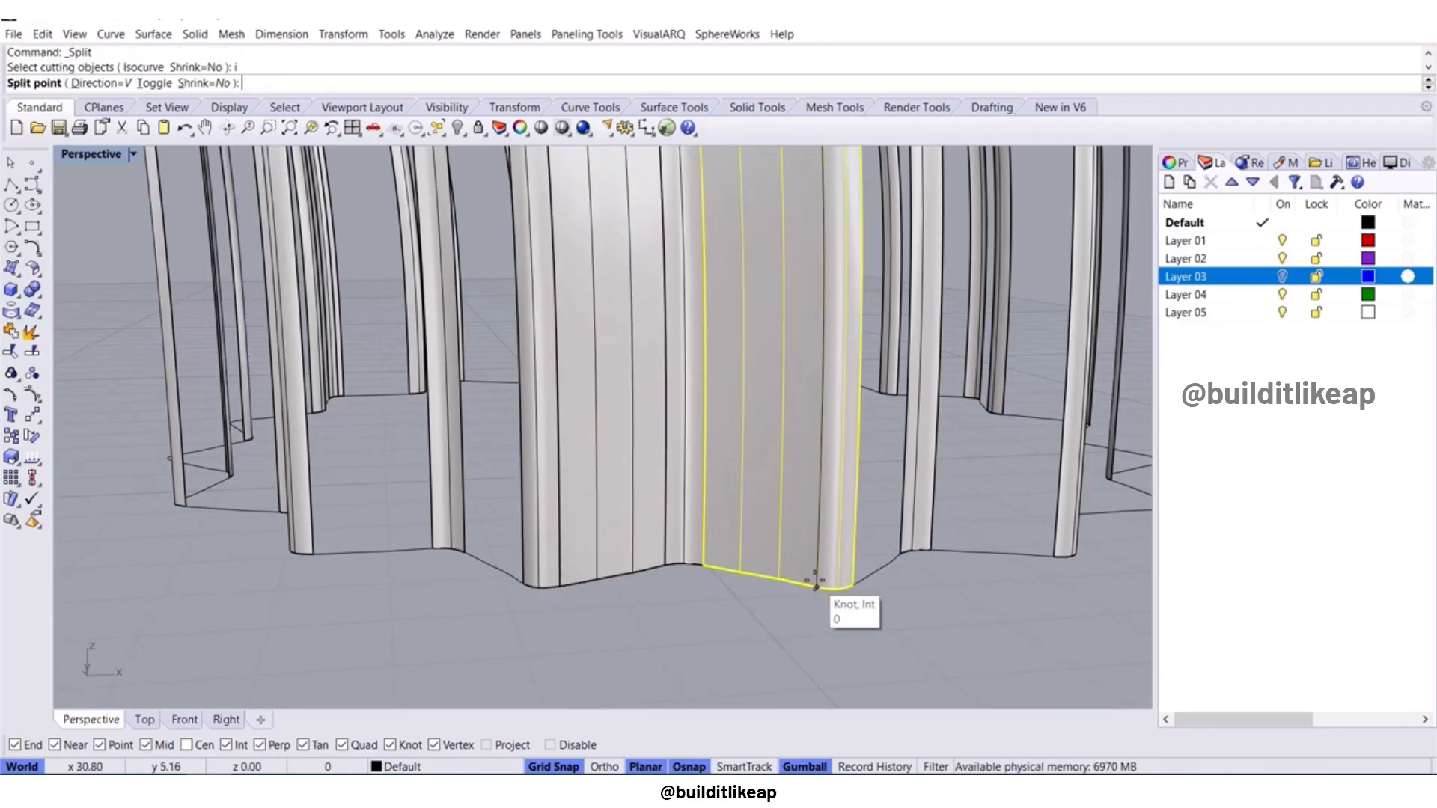
pyautogui.press('Return')
# Change the two wide panels between the freshly cut fold strips to Layer 03.
pyautogui.click(796, 494)
pyautogui.keyDown('shift'); pyautogui.click(636, 480); pyautogui.keyUp('shift')
pyautogui.rightClick(1181, 275)
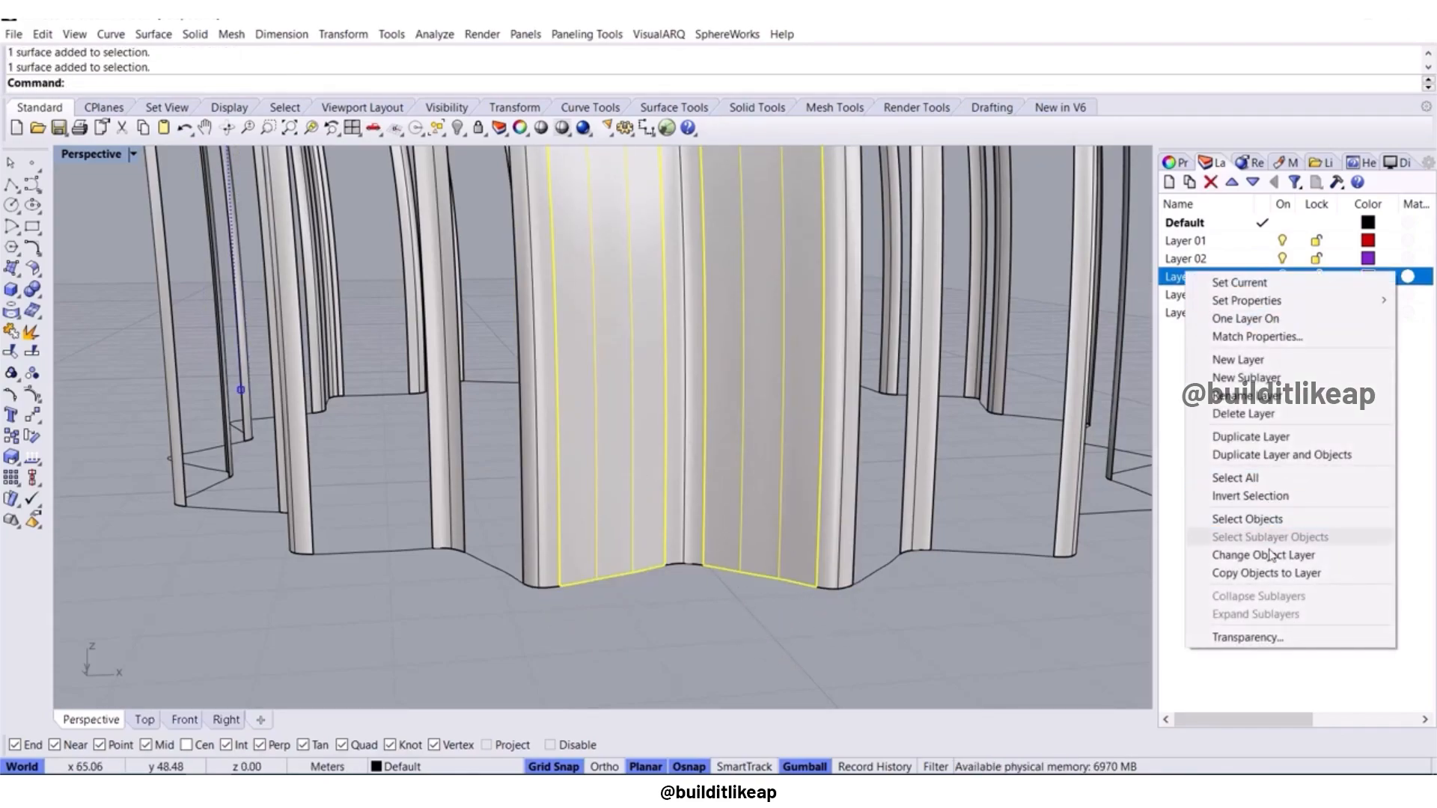
pyautogui.click(1274, 556)
pyautogui.moveTo(652, 621); pyautogui.dragTo(873, 597, button='right')
pyautogui.scroll(3, 873, 596)
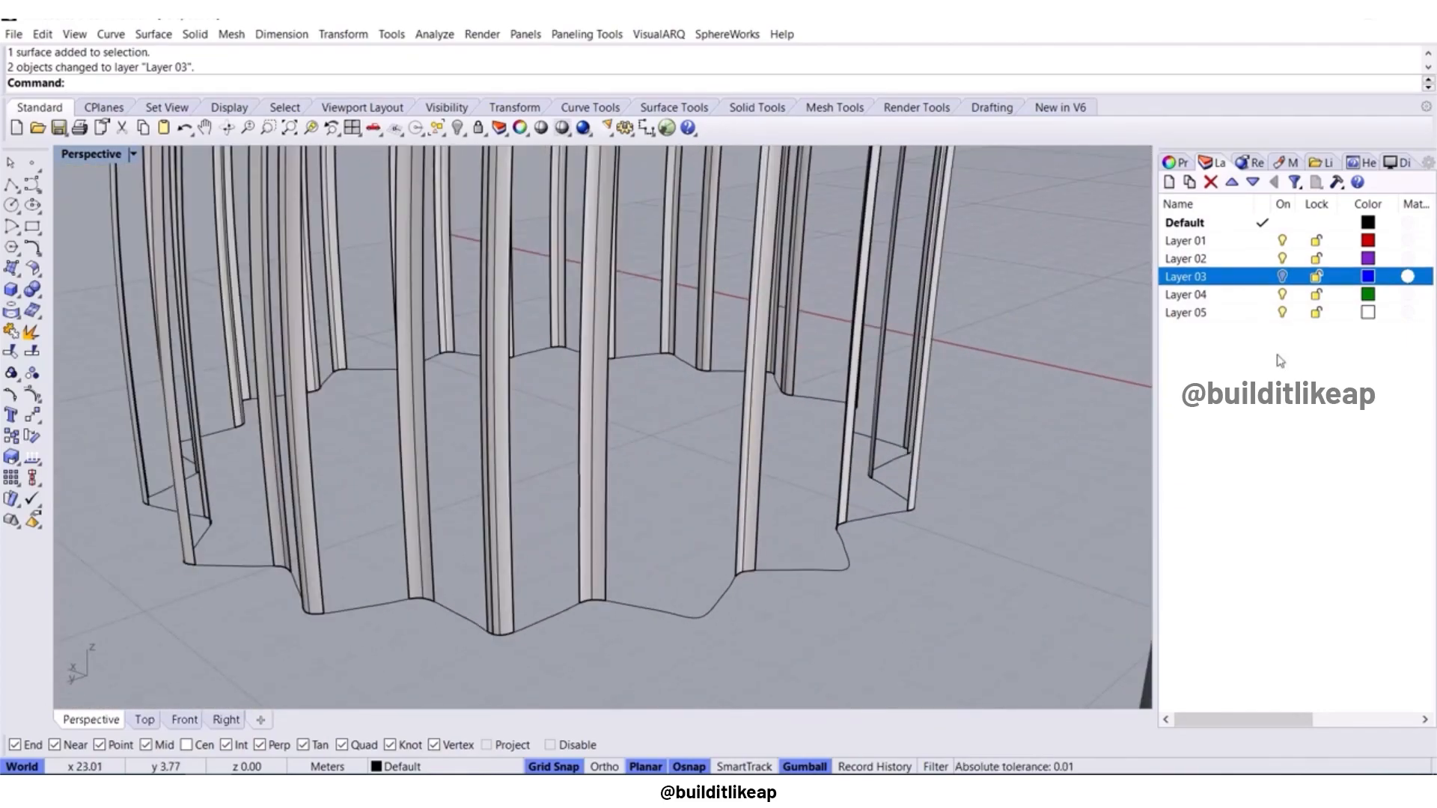
# Turn Layer 03 on and isocurve-split the blue panel that still wraps a fold tip, on both sides of that tip.
pyautogui.click(1282, 277)
pyautogui.scroll(2, 658, 576)
pyautogui.click(660, 570)
pyautogui.moveTo(679, 579); pyautogui.dragTo(607, 601, button='right')
pyautogui.click(725, 603)
pyautogui.moveTo(724, 603); pyautogui.dragTo(753, 588, button='right')
pyautogui.scroll(3, 733, 610)
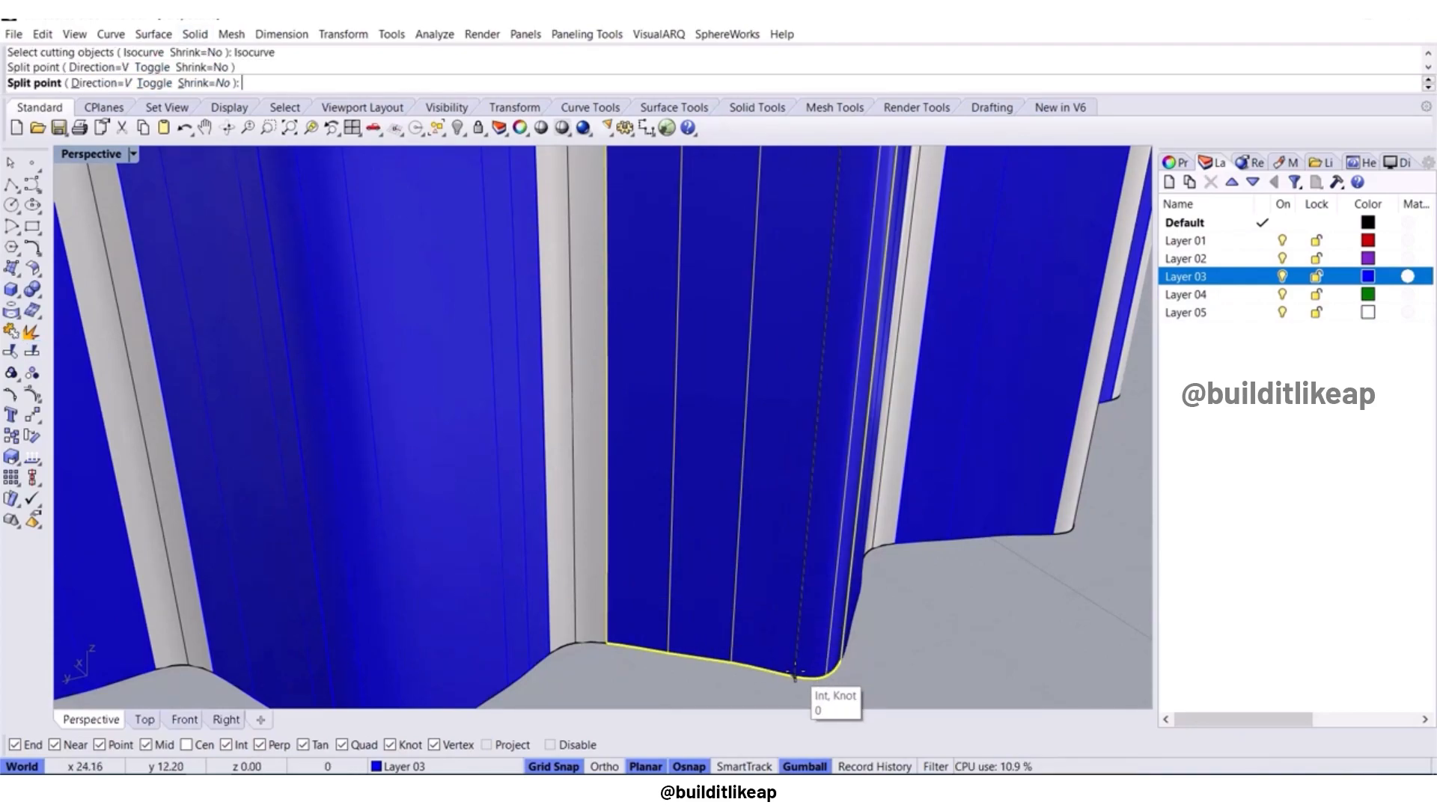
# Move the narrow strip cut from the blue panel's fold tip to the Default layer.
pyautogui.click(823, 578)
pyautogui.moveTo(855, 589); pyautogui.dragTo(833, 599, button='right')
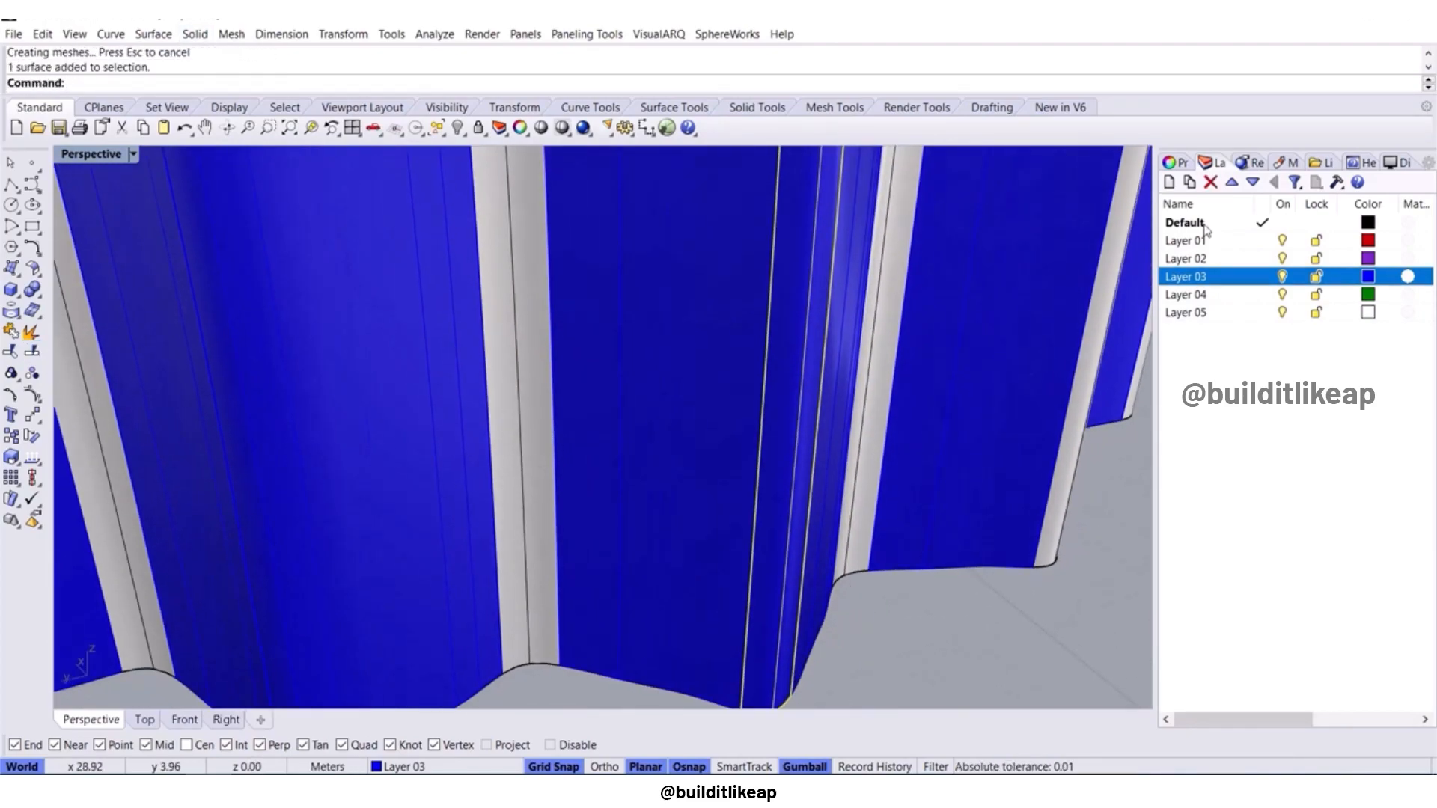
pyautogui.rightClick(1204, 223)
pyautogui.click(1281, 504)
# Split the next unsplit blue panel on both sides of its fold tip and move the narrow tip strip to the Default layer.
pyautogui.moveTo(947, 636); pyautogui.dragTo(580, 447, button='right')
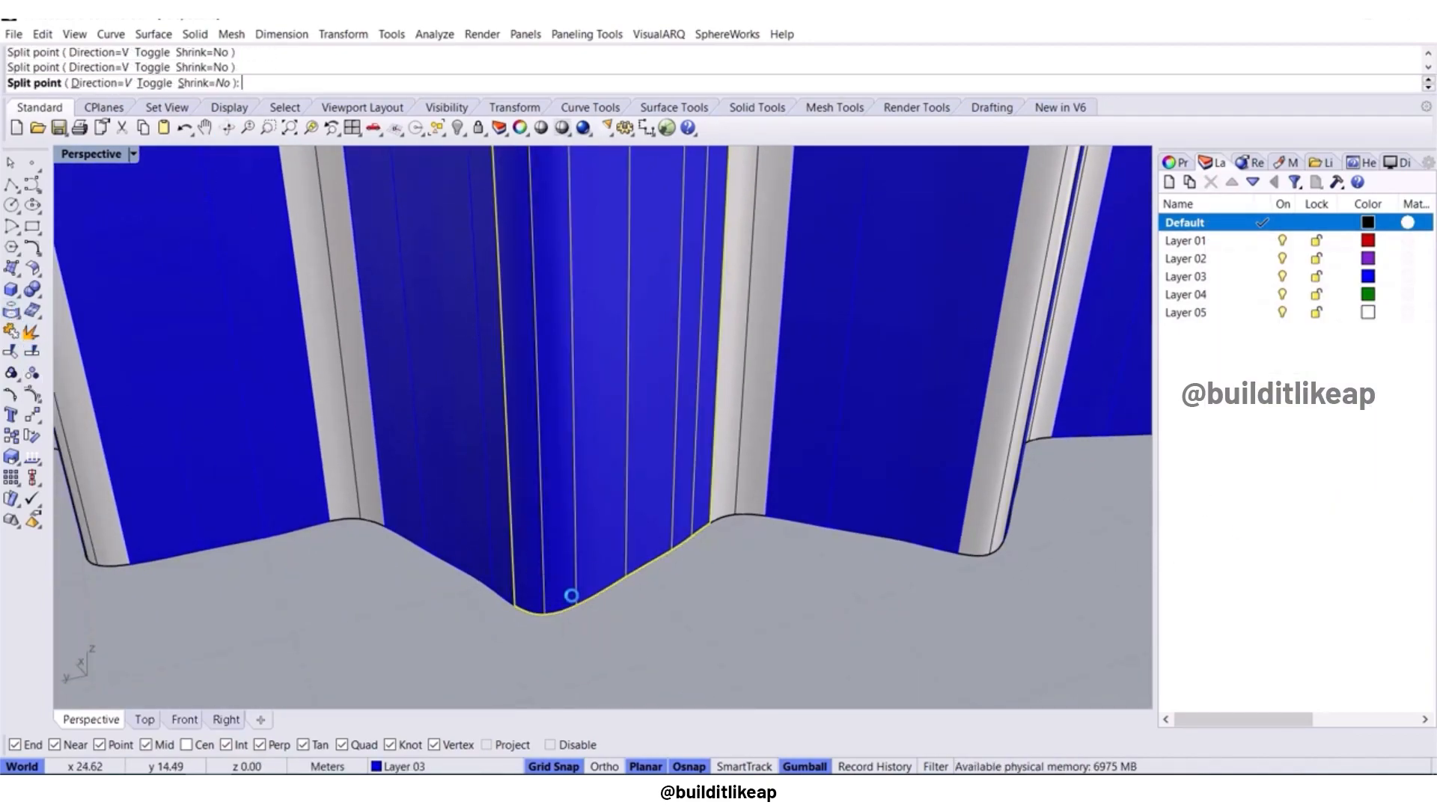
pyautogui.press('Return')
pyautogui.click(545, 569)
pyautogui.rightClick(1229, 222)
pyautogui.click(1283, 505)
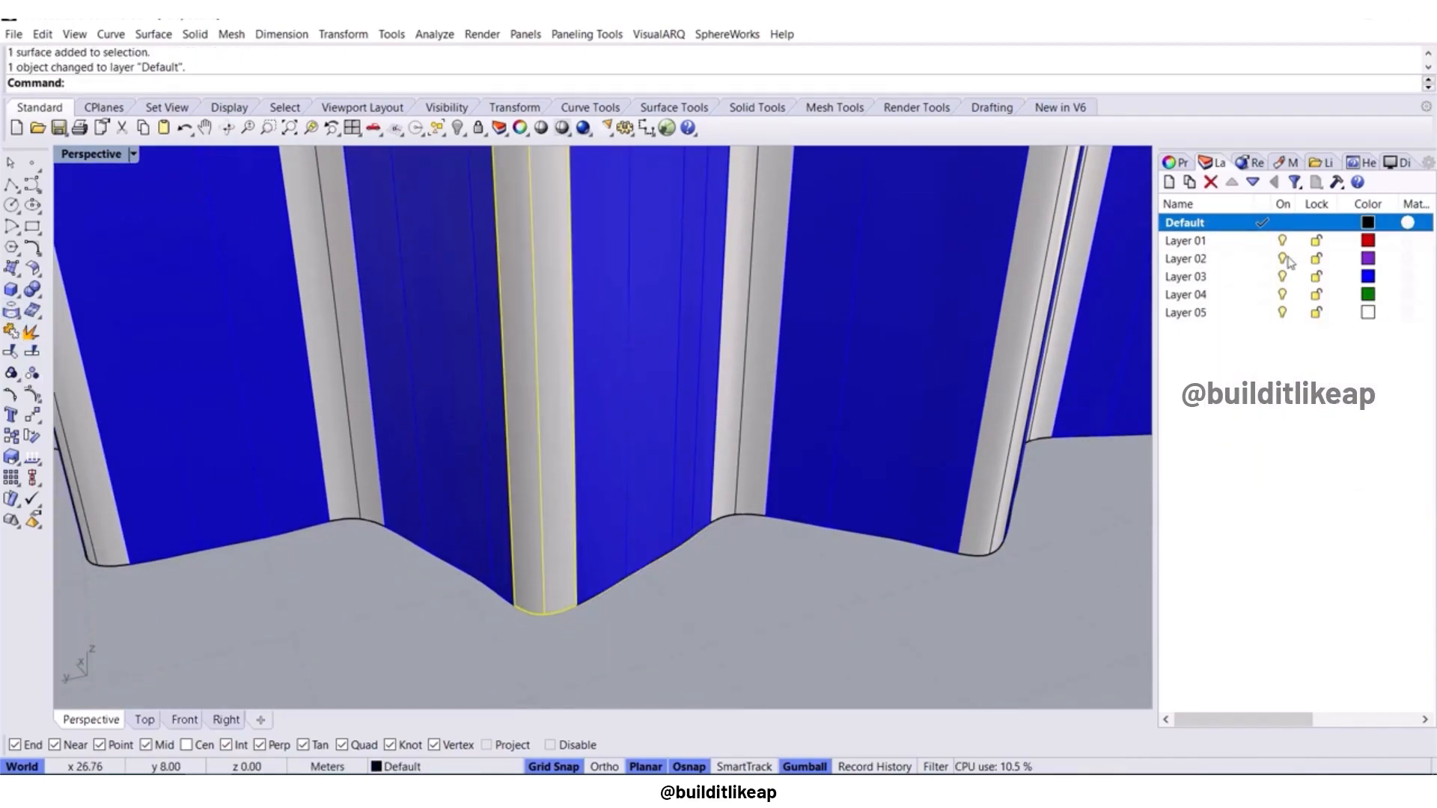
# Turn off Layer 03, then select the smaller blend's narrow fold strips and hide them.
pyautogui.click(1294, 260)
pyautogui.click(1282, 259)
pyautogui.click(1282, 276)
pyautogui.scroll(-10, 885, 515)
pyautogui.press('Escape')
pyautogui.moveTo(885, 514); pyautogui.dragTo(922, 369, button='right')
pyautogui.click(918, 374)
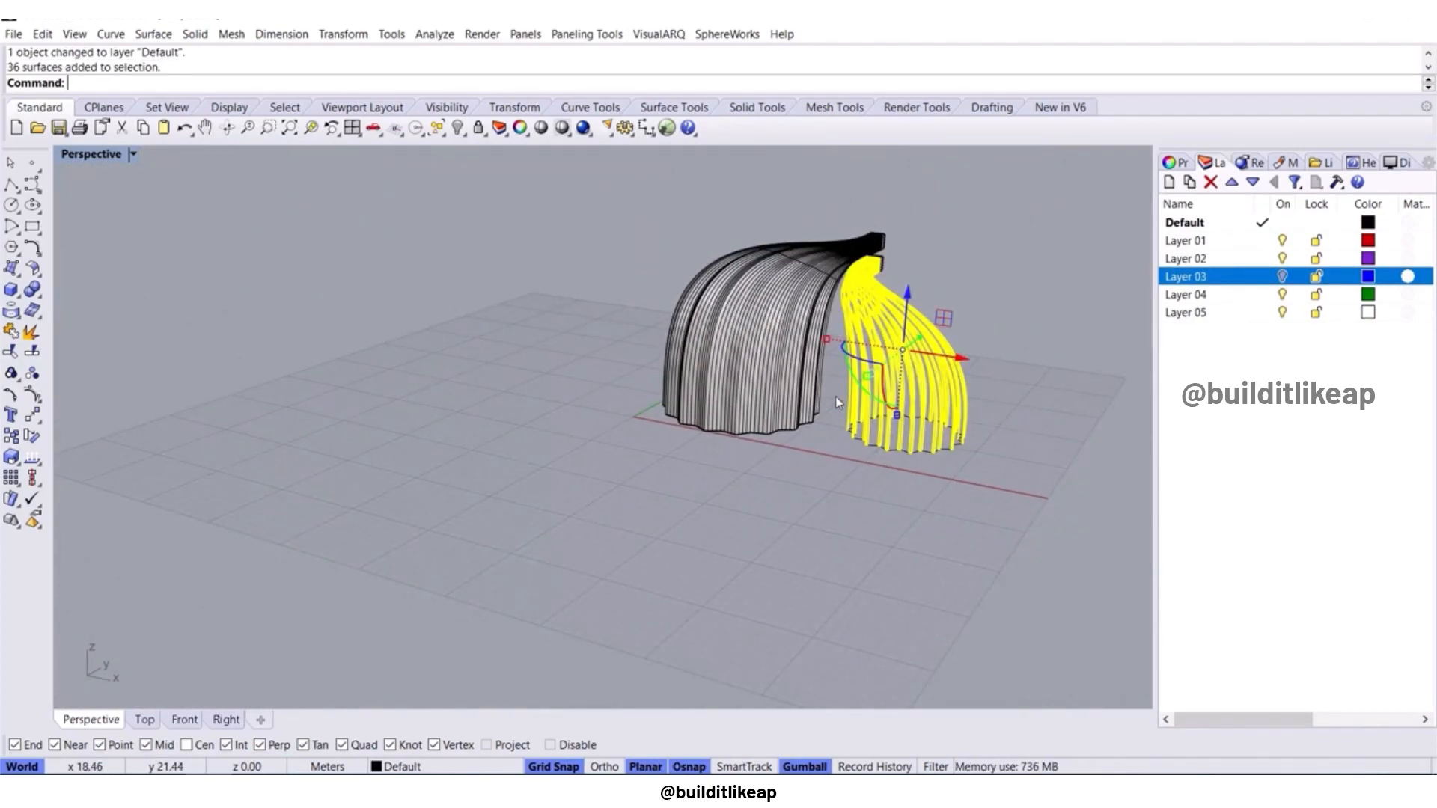
pyautogui.hotkey('ctrl', 'h')
# Examine the wide panels and narrow fold strips of both blends from several sides.
pyautogui.scroll(5, 654, 464)
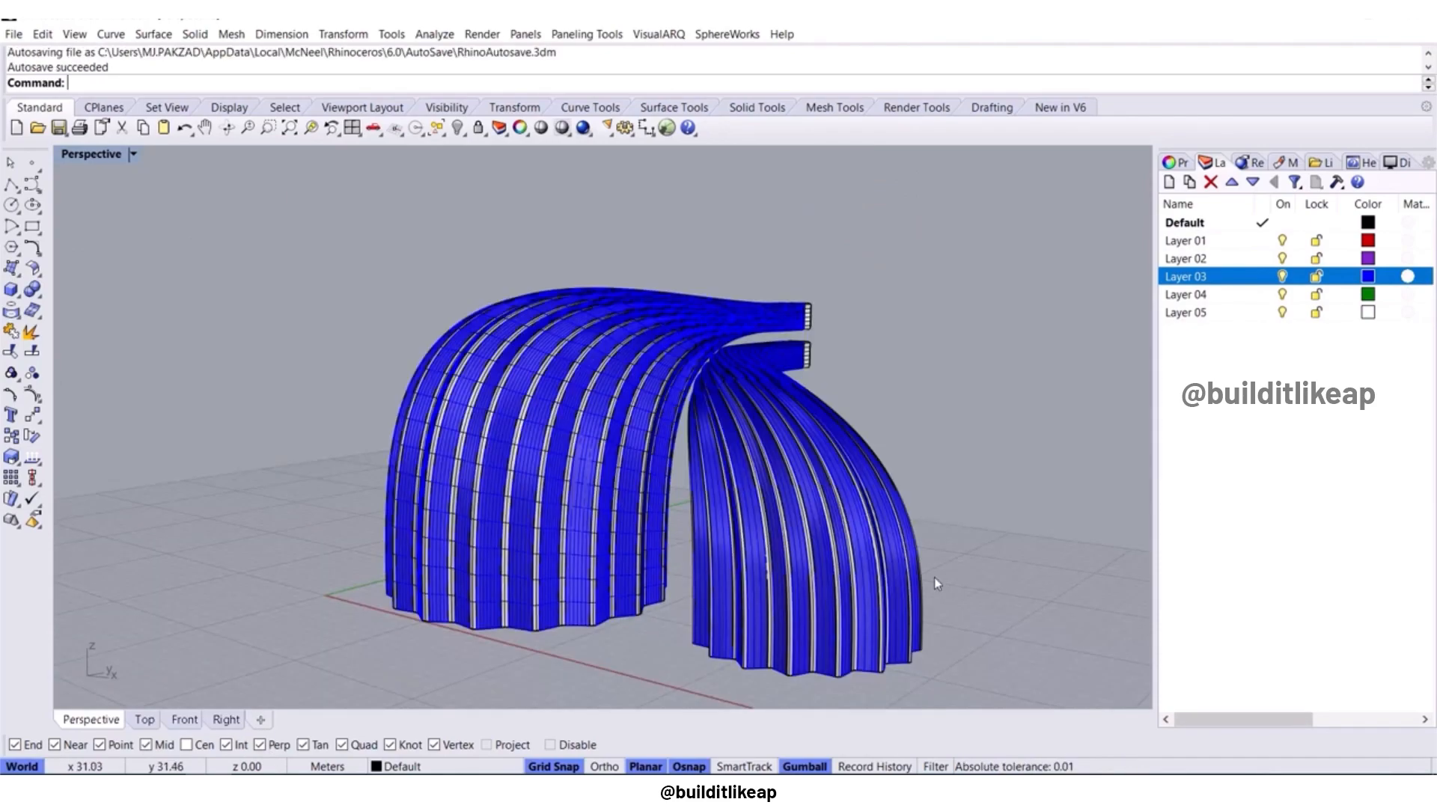
pyautogui.moveTo(763, 576); pyautogui.dragTo(685, 546, button='right')
pyautogui.scroll(4, 590, 597)
pyautogui.scroll(-4, 574, 519)
pyautogui.scroll(3, 570, 501)
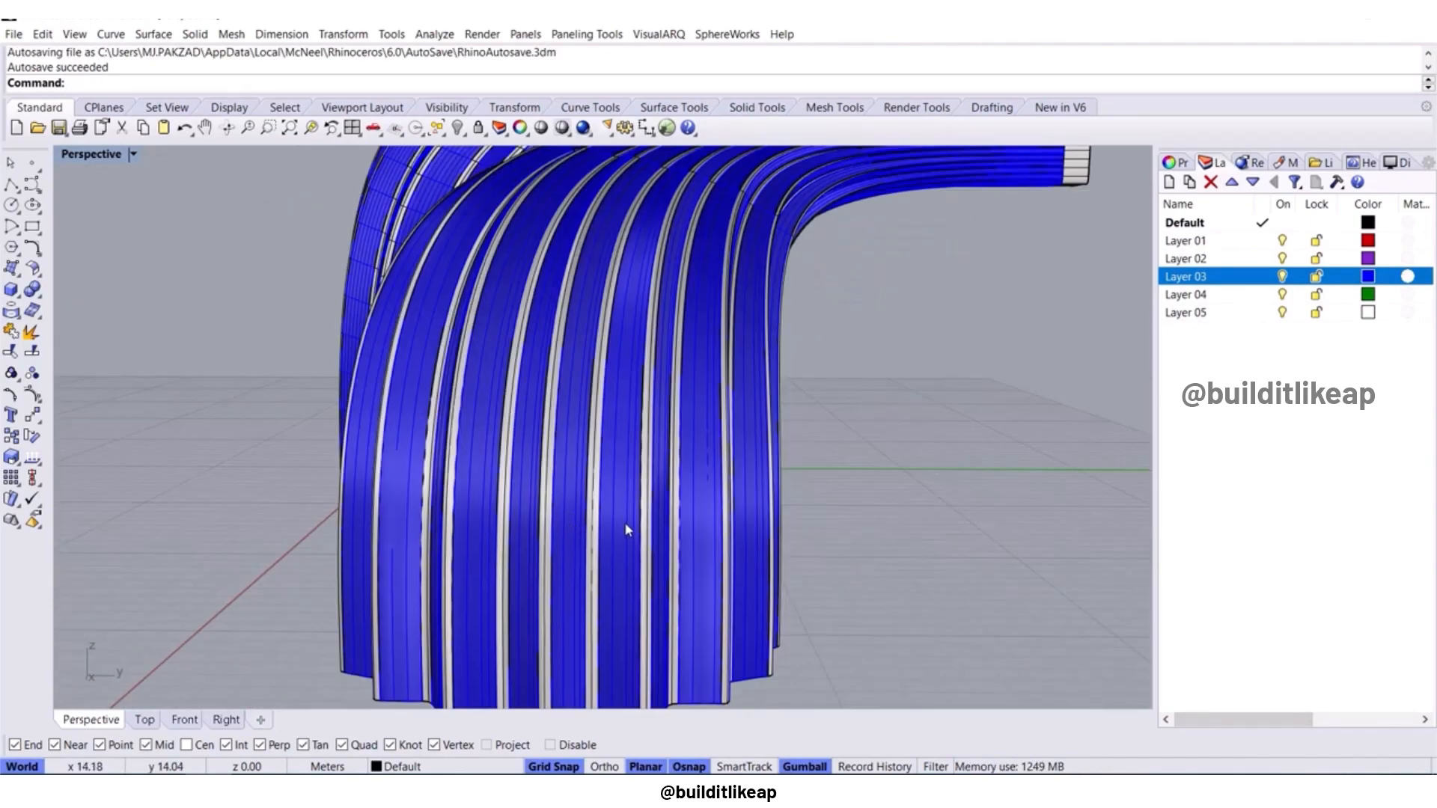
pyautogui.scroll(-4, 625, 528)
pyautogui.moveTo(626, 527); pyautogui.dragTo(741, 442, button='right')
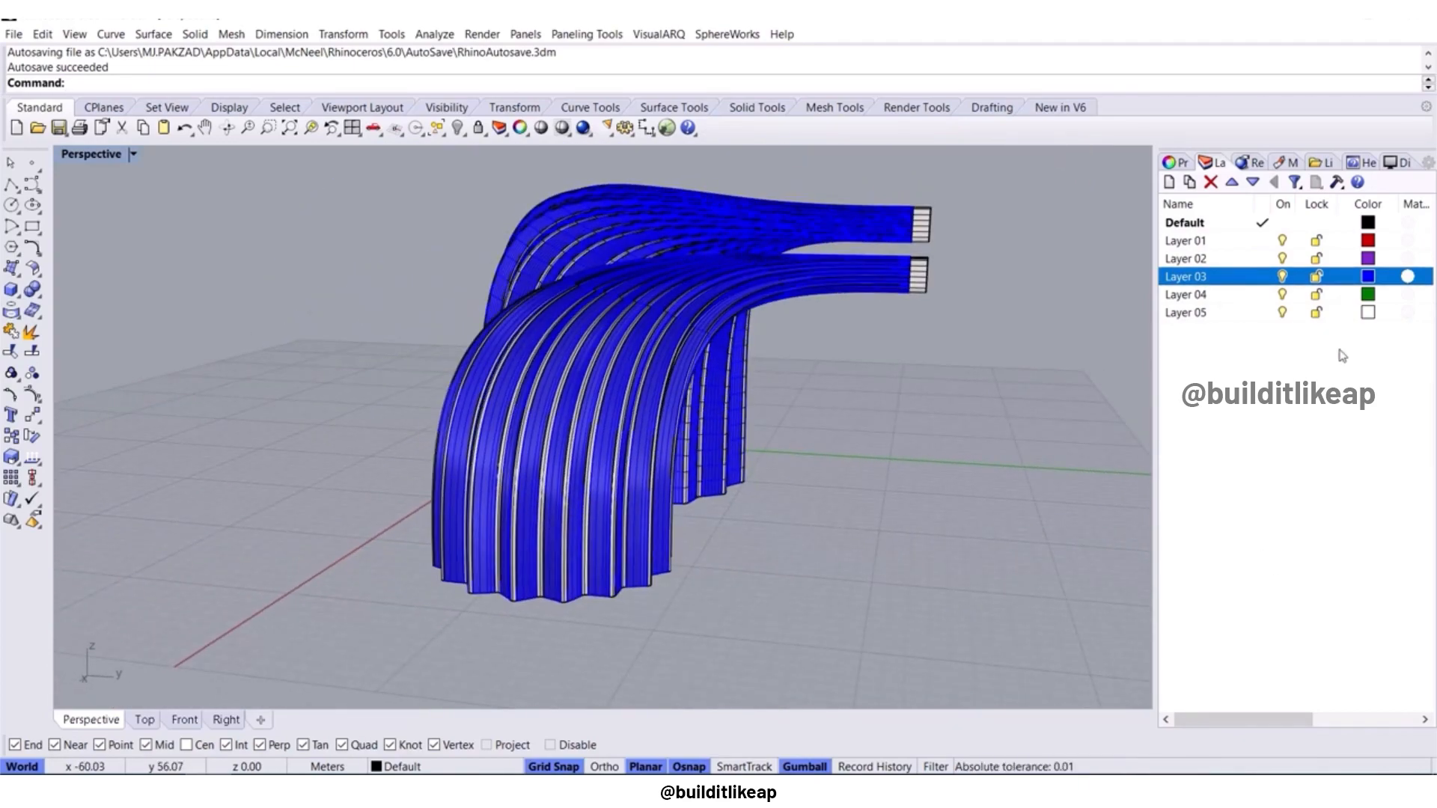
# Give Layer 03 a dark blue-grey Custom material with about 37% transparency and display the Perspective view as Rendered.
pyautogui.click(1407, 276)
pyautogui.click(628, 272)
pyautogui.click(632, 308)
pyautogui.click(683, 348)
pyautogui.click(693, 401)
pyautogui.click(804, 349)
pyautogui.click(782, 615)
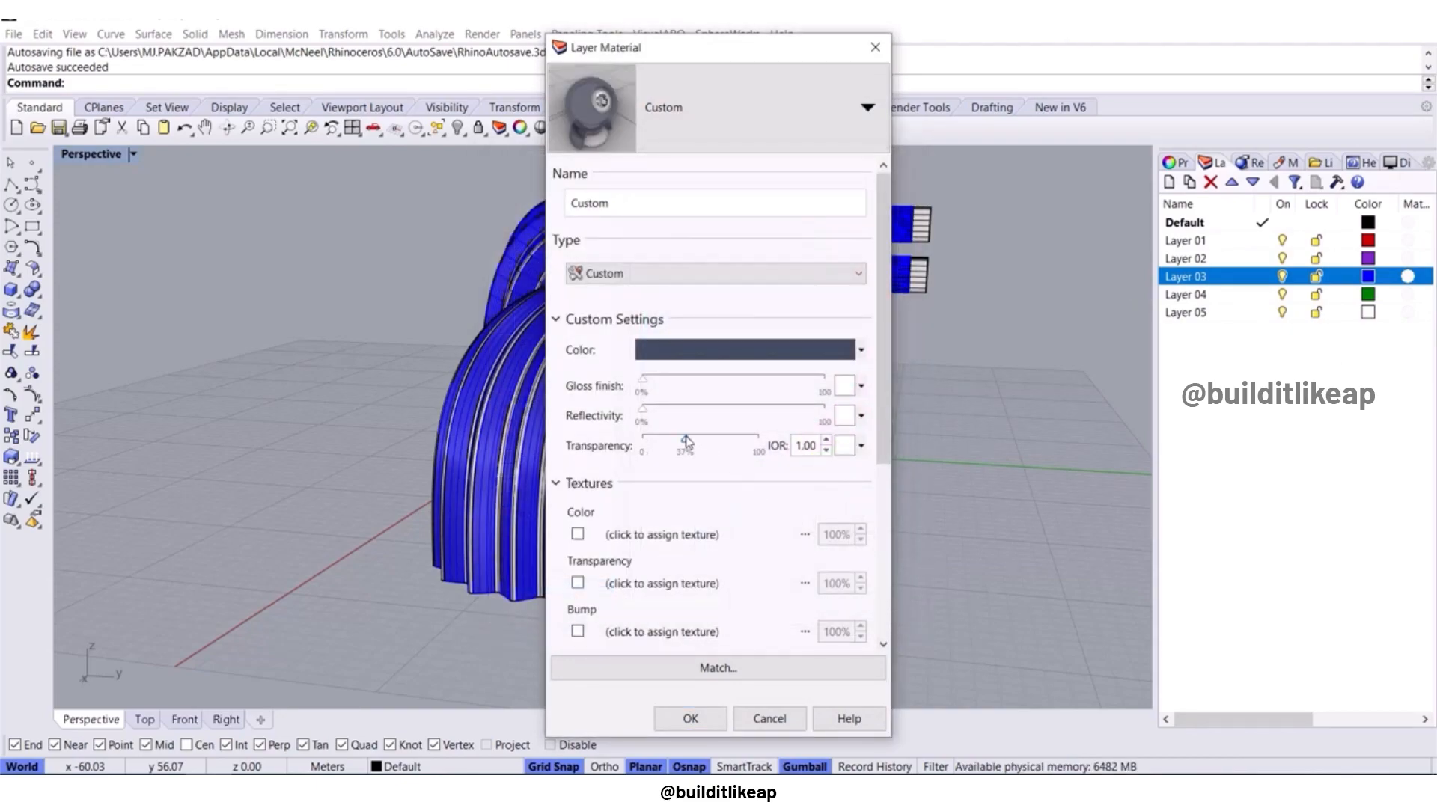
pyautogui.click(691, 720)
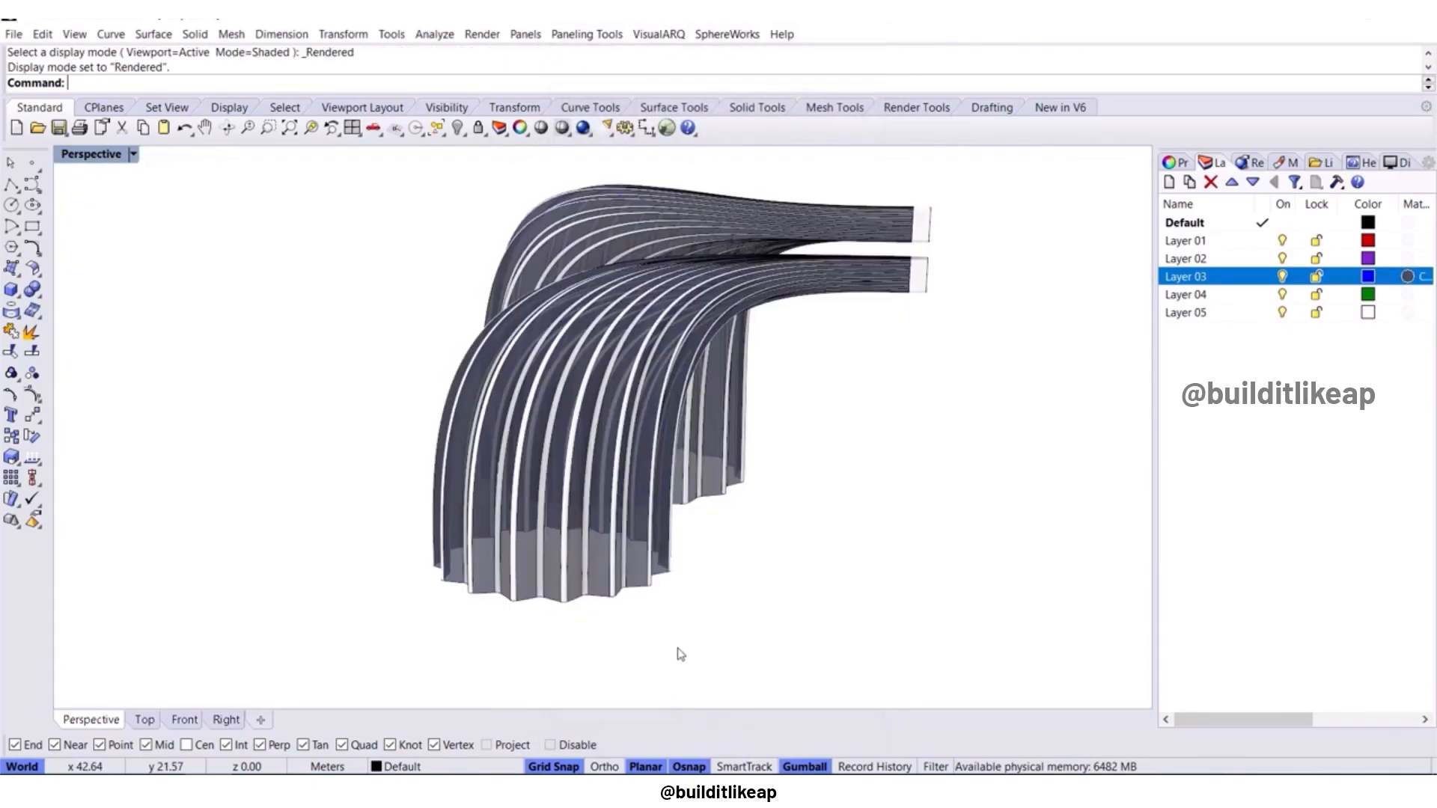
# Hide the two small square extrusions at the narrow ends of the blends.
pyautogui.moveTo(677, 652); pyautogui.dragTo(917, 514, button='right')
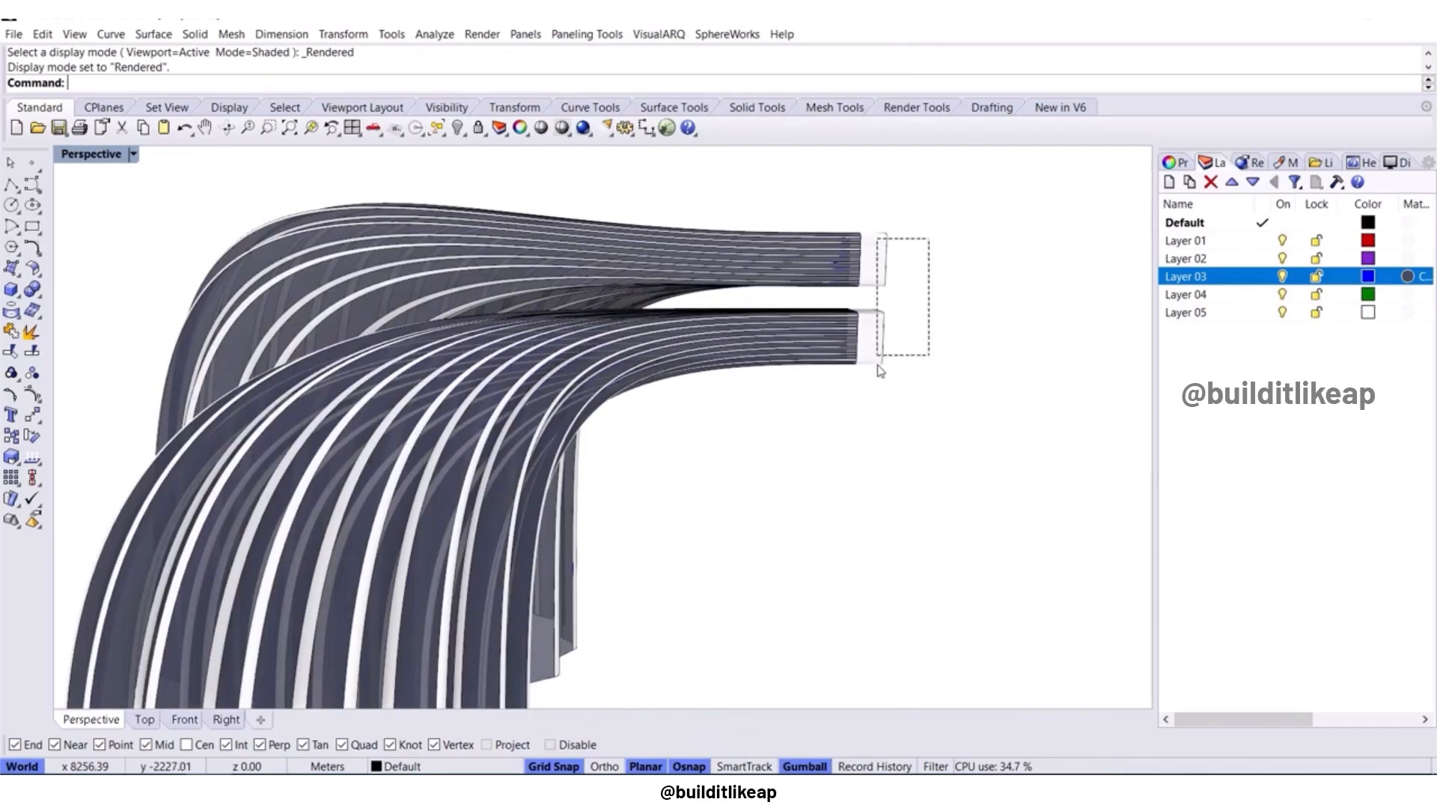
pyautogui.hotkey('ctrl', 'h')
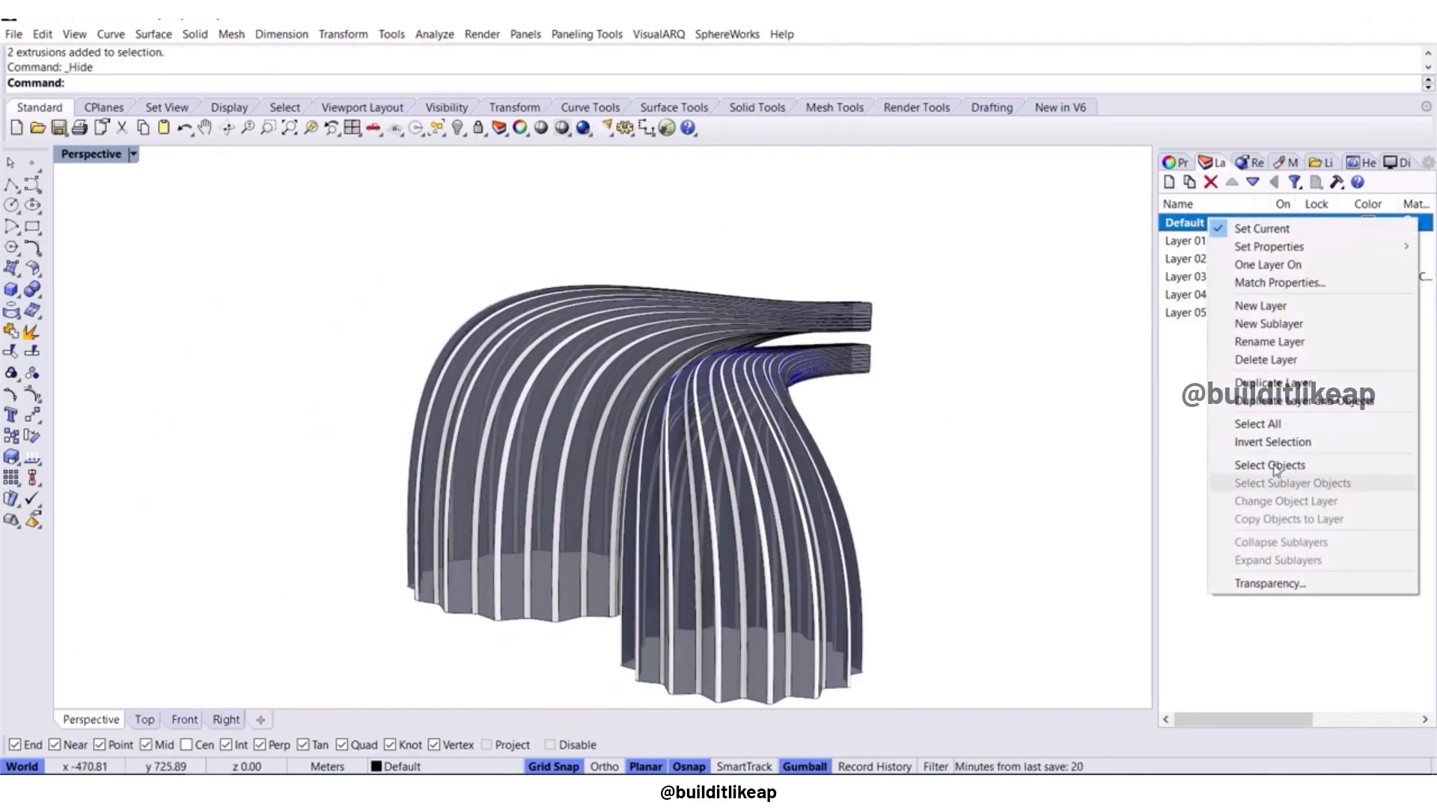
# Offset all fold strips on the Default layer by 0.12 m to both sides as solids, deleting the input surfaces.
pyautogui.click(1270, 465)
pyautogui.keyDown('shift'); pyautogui.moveTo(967, 556); pyautogui.dragTo(925, 511, button='right'); pyautogui.keyUp('shift')
pyautogui.write('OffsetSrf')
pyautogui.press('Return')
pyautogui.scroll(8, 603, 581)
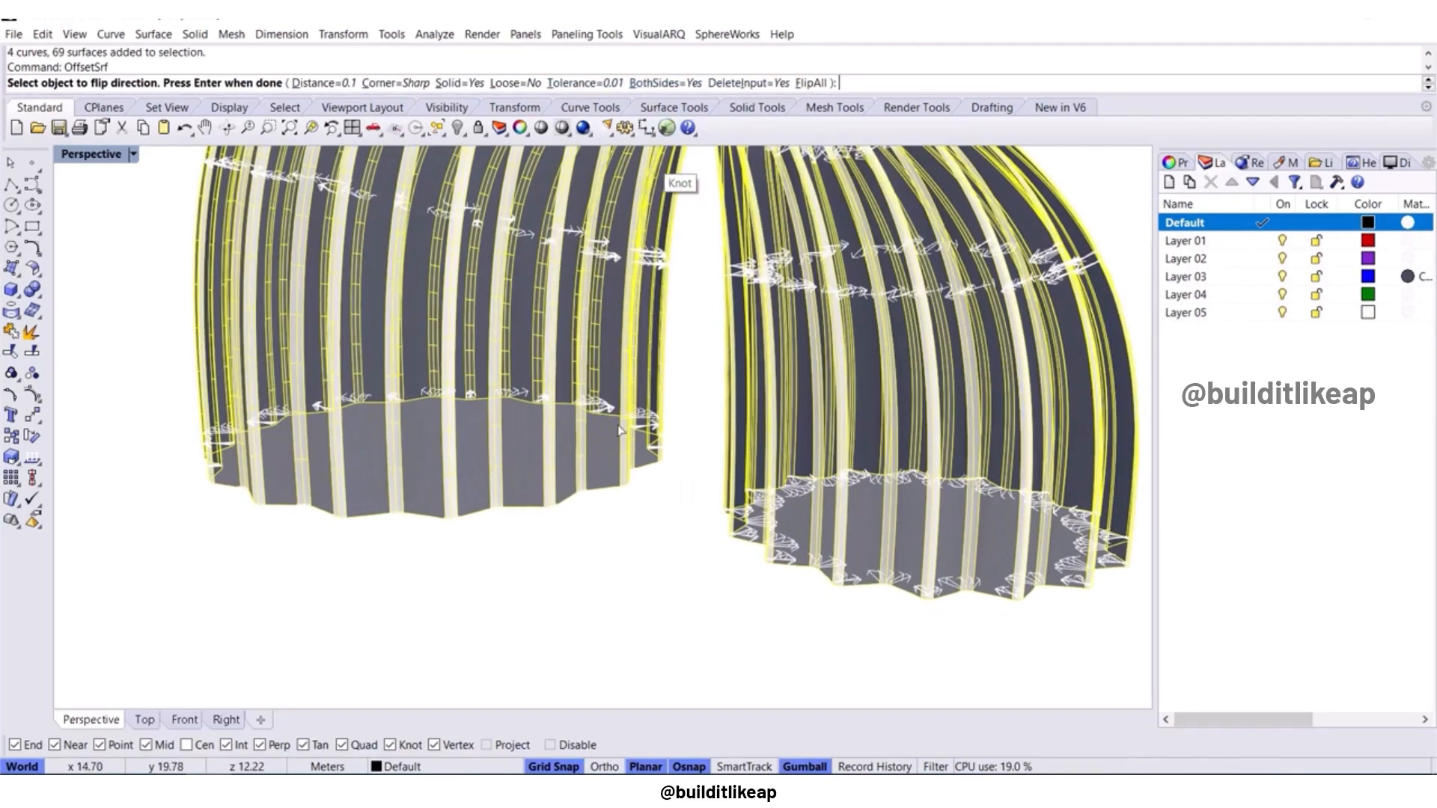
pyautogui.keyDown('shift'); pyautogui.moveTo(623, 439); pyautogui.dragTo(542, 406, button='right'); pyautogui.keyUp('shift')
pyautogui.write('.12')
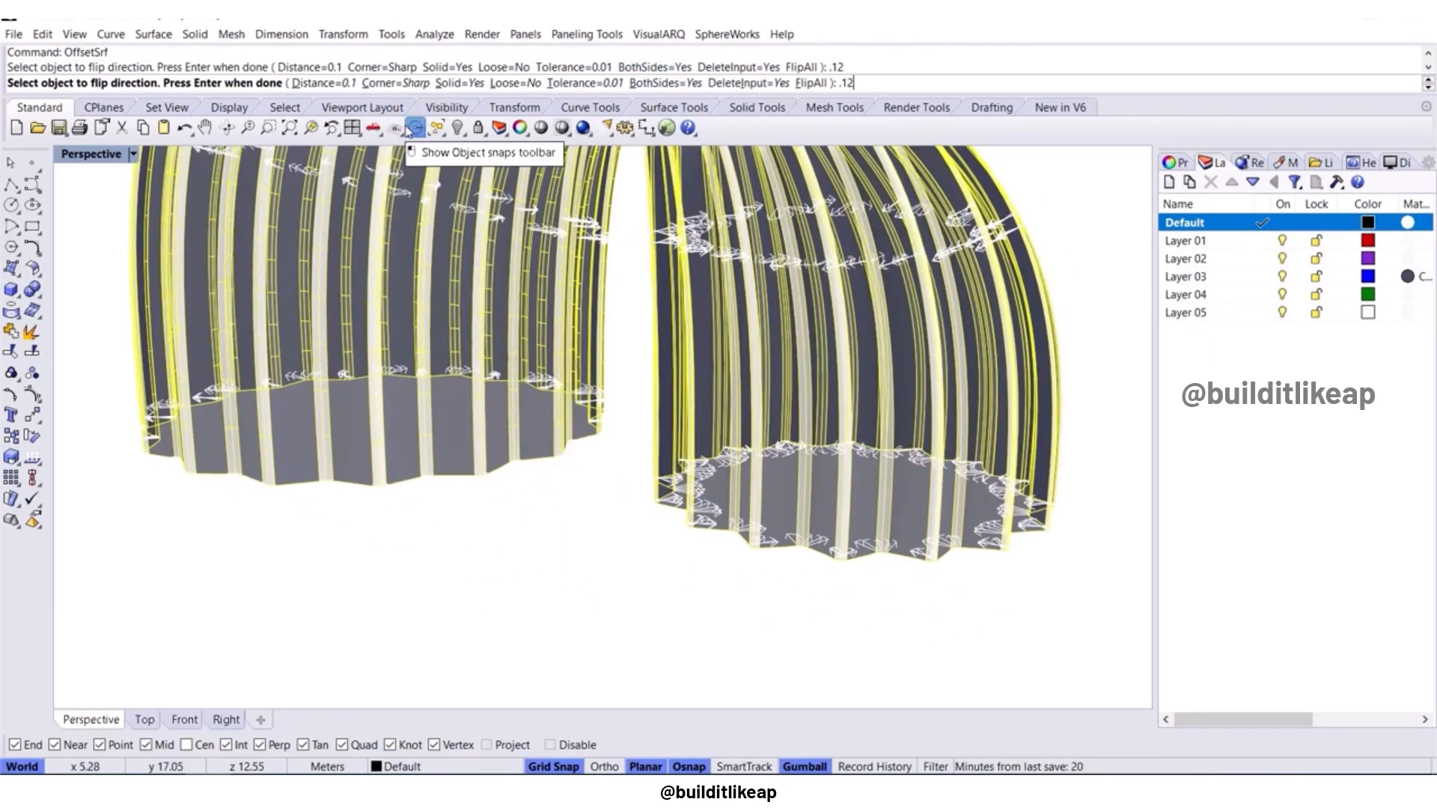
pyautogui.press('Return')
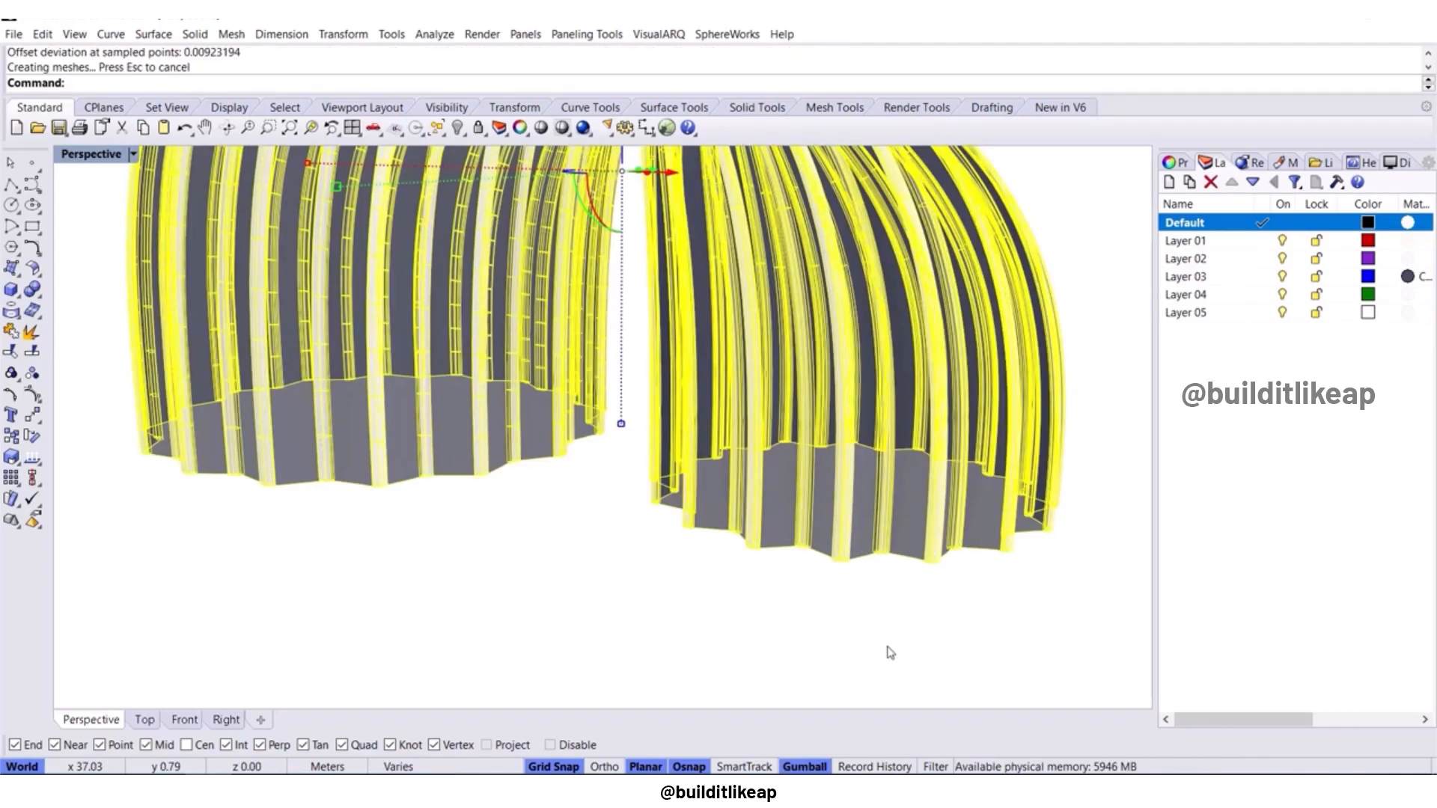
# Examine the thickened fold strips around both shells, reselecting the last created objects to check them.
pyautogui.moveTo(519, 532); pyautogui.dragTo(600, 542, button='right')
pyautogui.scroll(-5, 767, 539)
pyautogui.click(669, 511)
pyautogui.scroll(5, 542, 474)
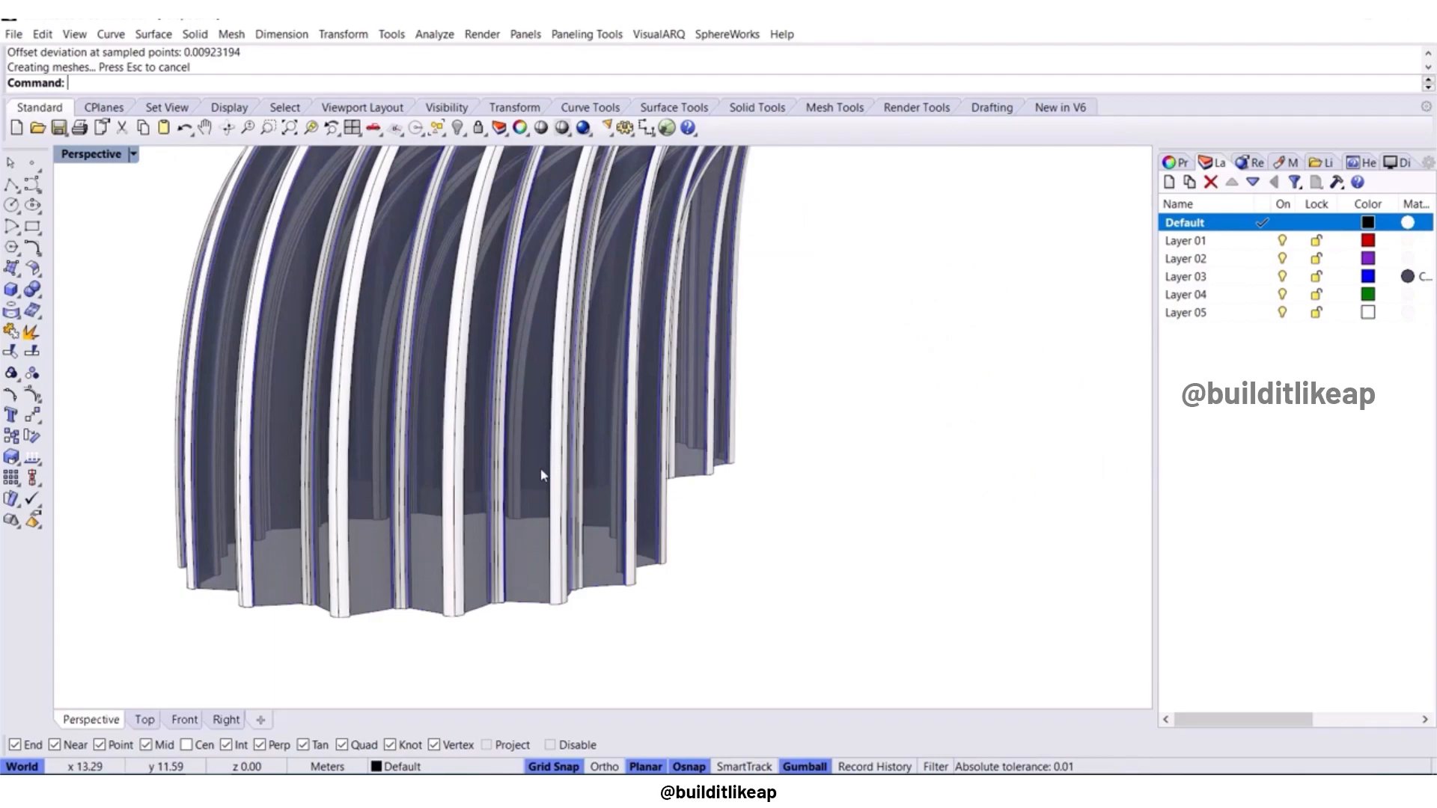
pyautogui.scroll(6, 557, 464)
pyautogui.press('Return')
pyautogui.scroll(-5, 915, 509)
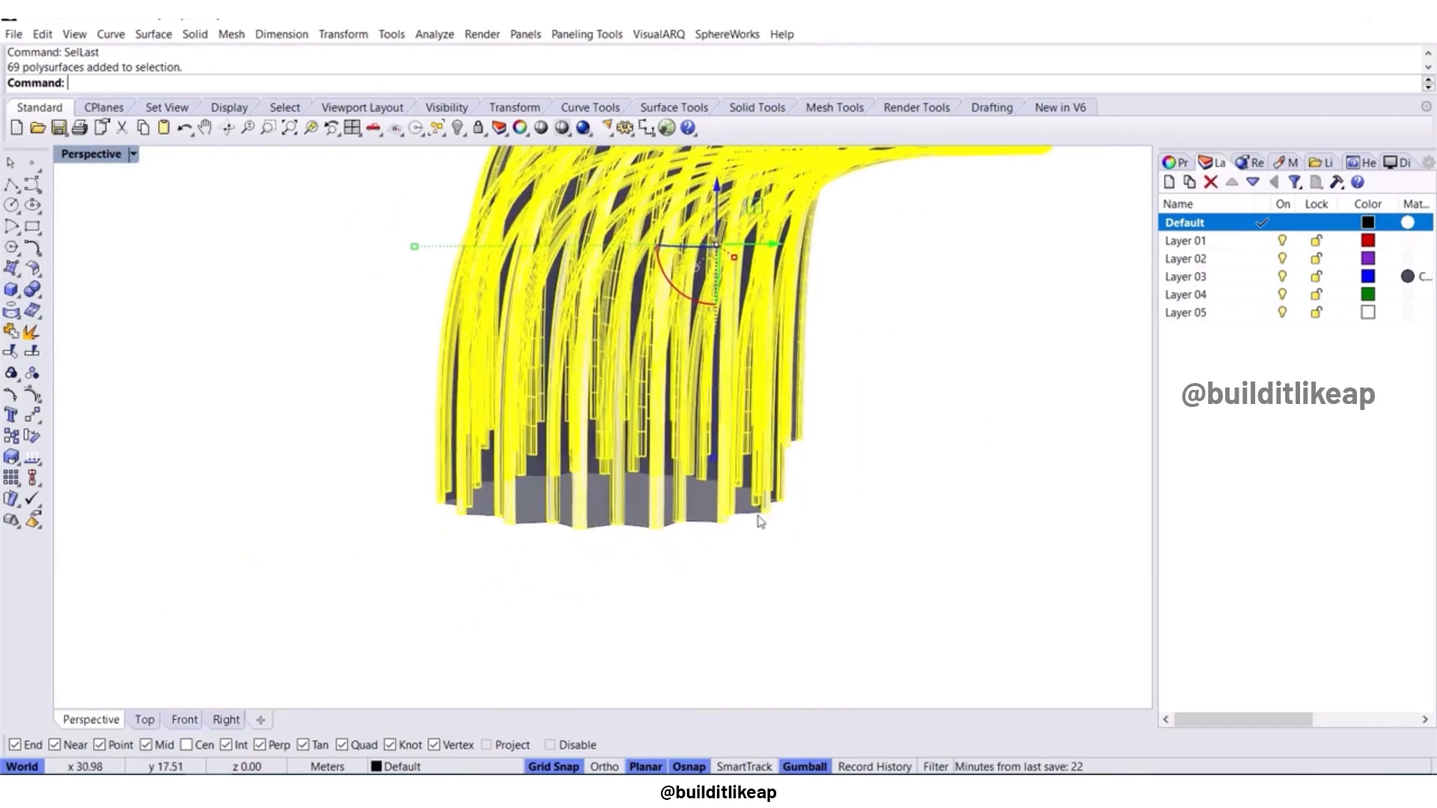
pyautogui.click(906, 458)
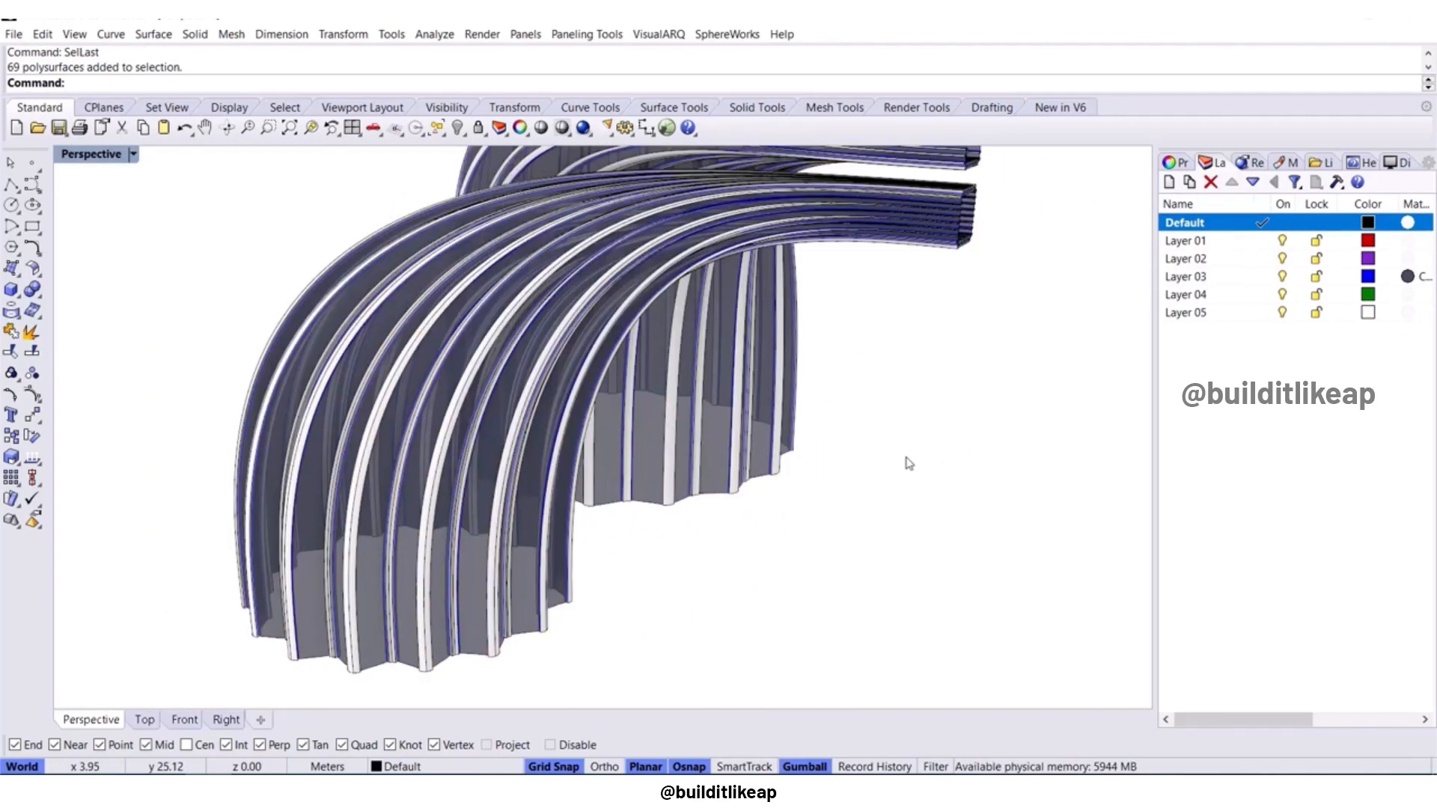
# Hide all curves and turn off surface edges for the Rendered display mode.
pyautogui.press('Return')
pyautogui.hotkey('ctrl', 'h')
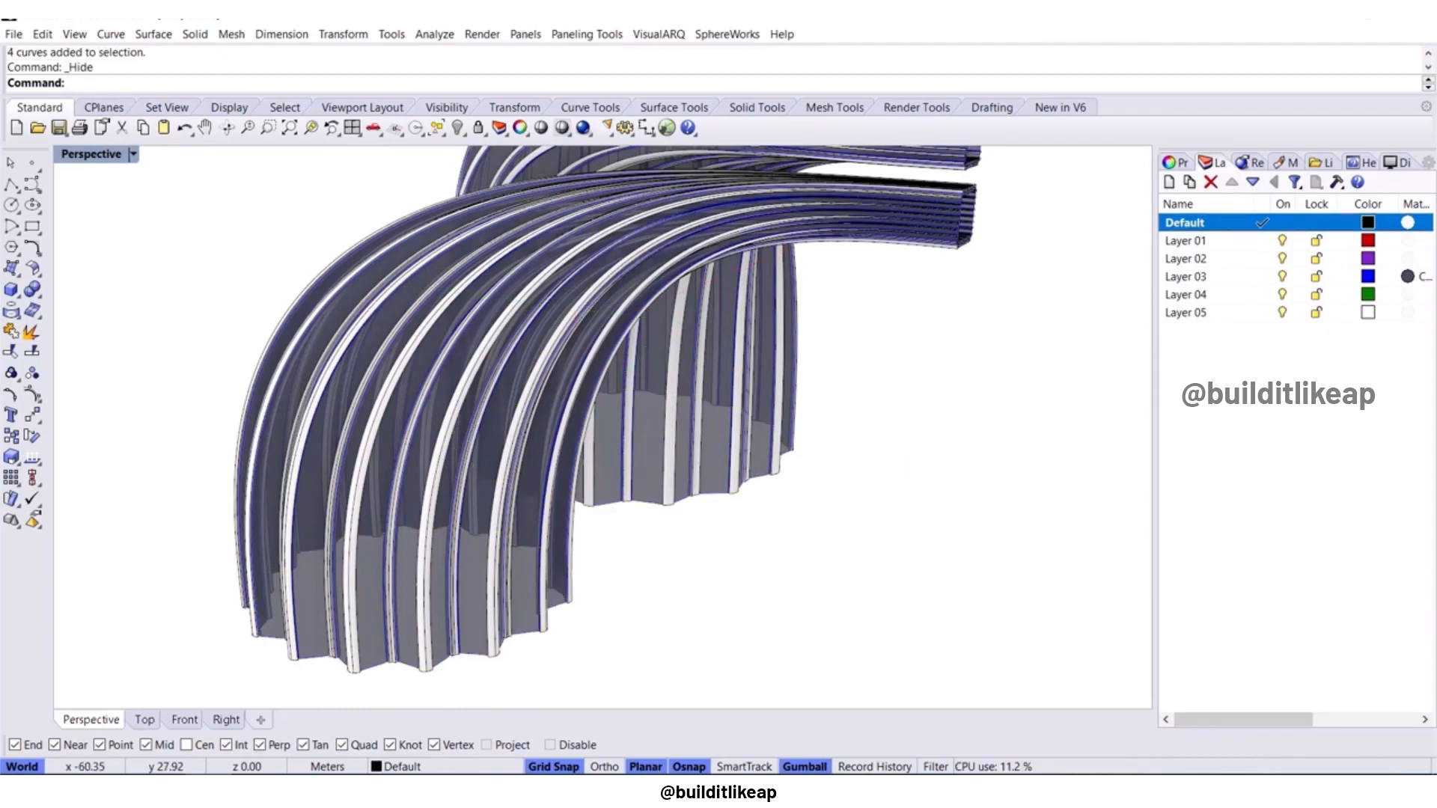
pyautogui.click(1397, 162)
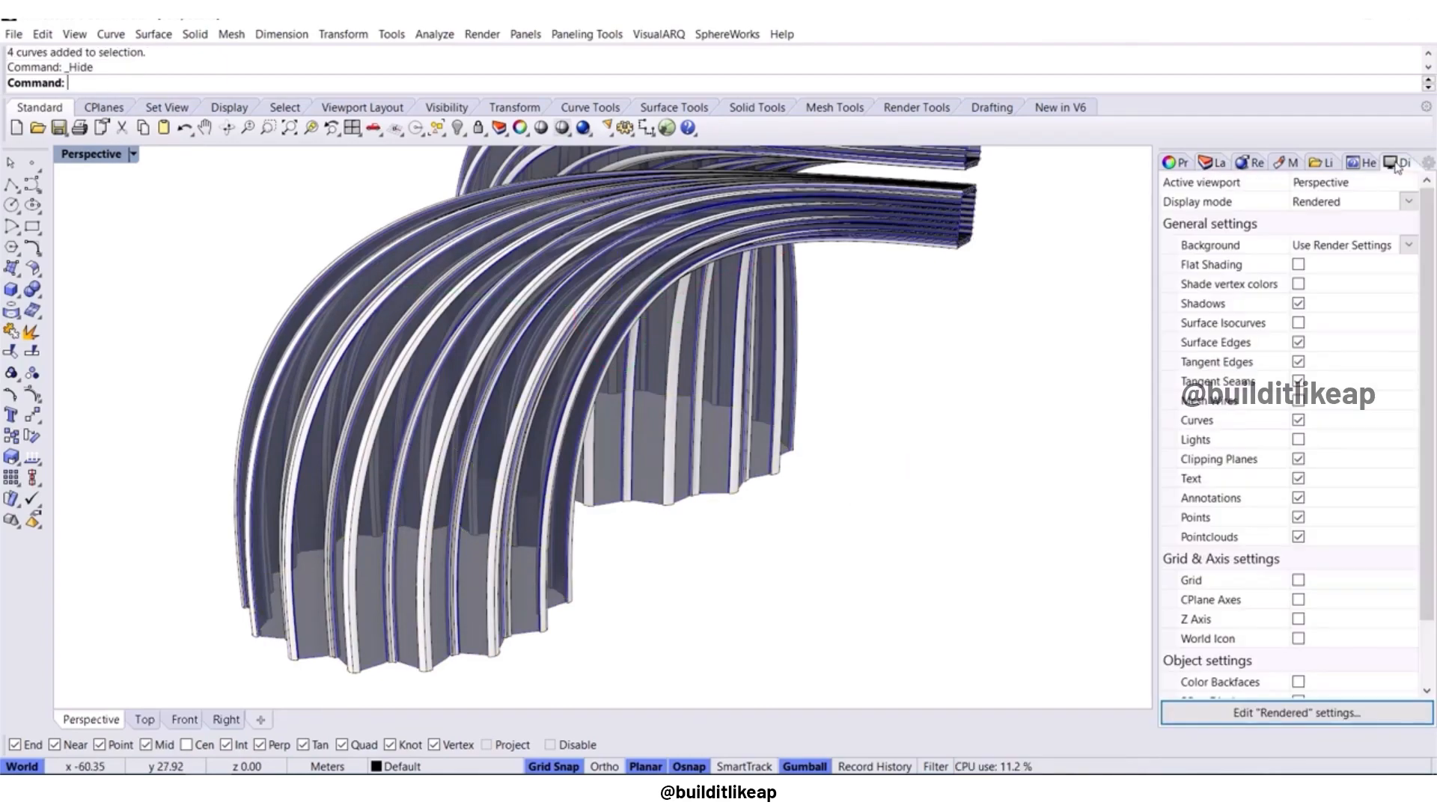
pyautogui.click(1300, 344)
# Draw a rectangular ground plane in the Top view that encloses both shells with a margin.
pyautogui.scroll(-10, 868, 452)
pyautogui.moveTo(866, 452); pyautogui.dragTo(782, 519, button='right')
pyautogui.click(18, 273)
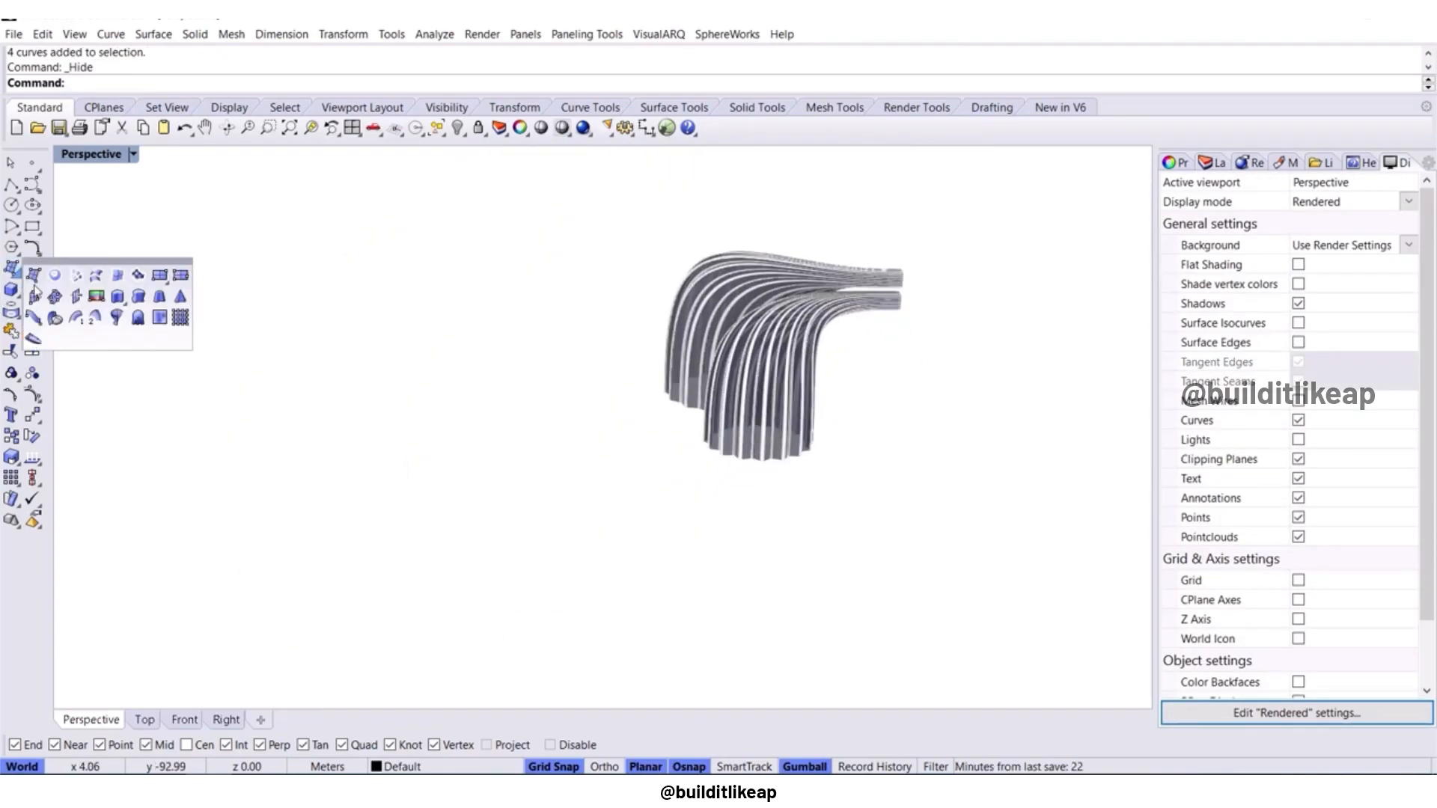
pyautogui.click(152, 277)
pyautogui.click(144, 720)
pyautogui.click(357, 372)
pyautogui.click(789, 655)
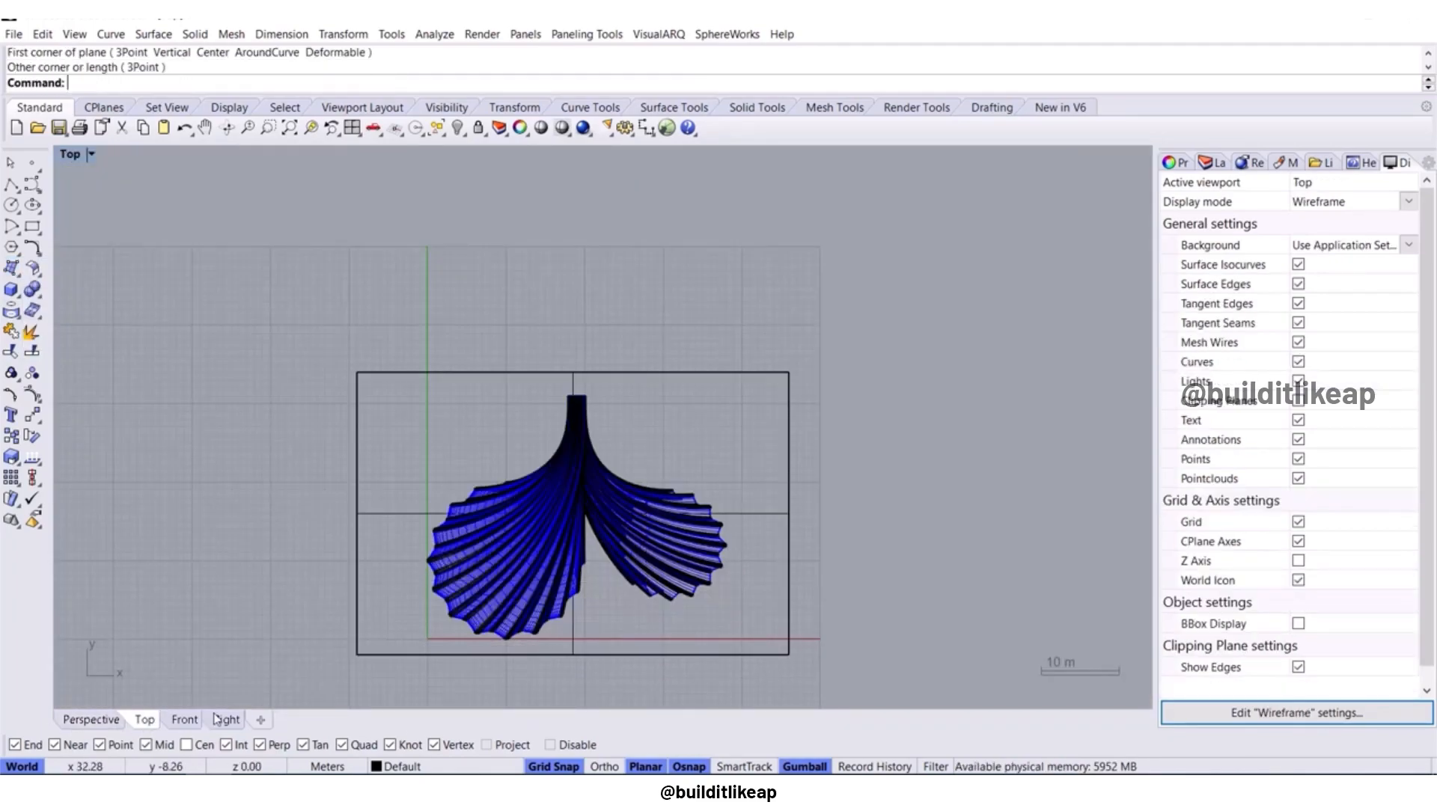
pyautogui.click(91, 719)
# Scale the ground plane up so that it extends well beyond both shells.
pyautogui.moveTo(633, 516); pyautogui.dragTo(547, 590, button='right')
pyautogui.click(703, 483)
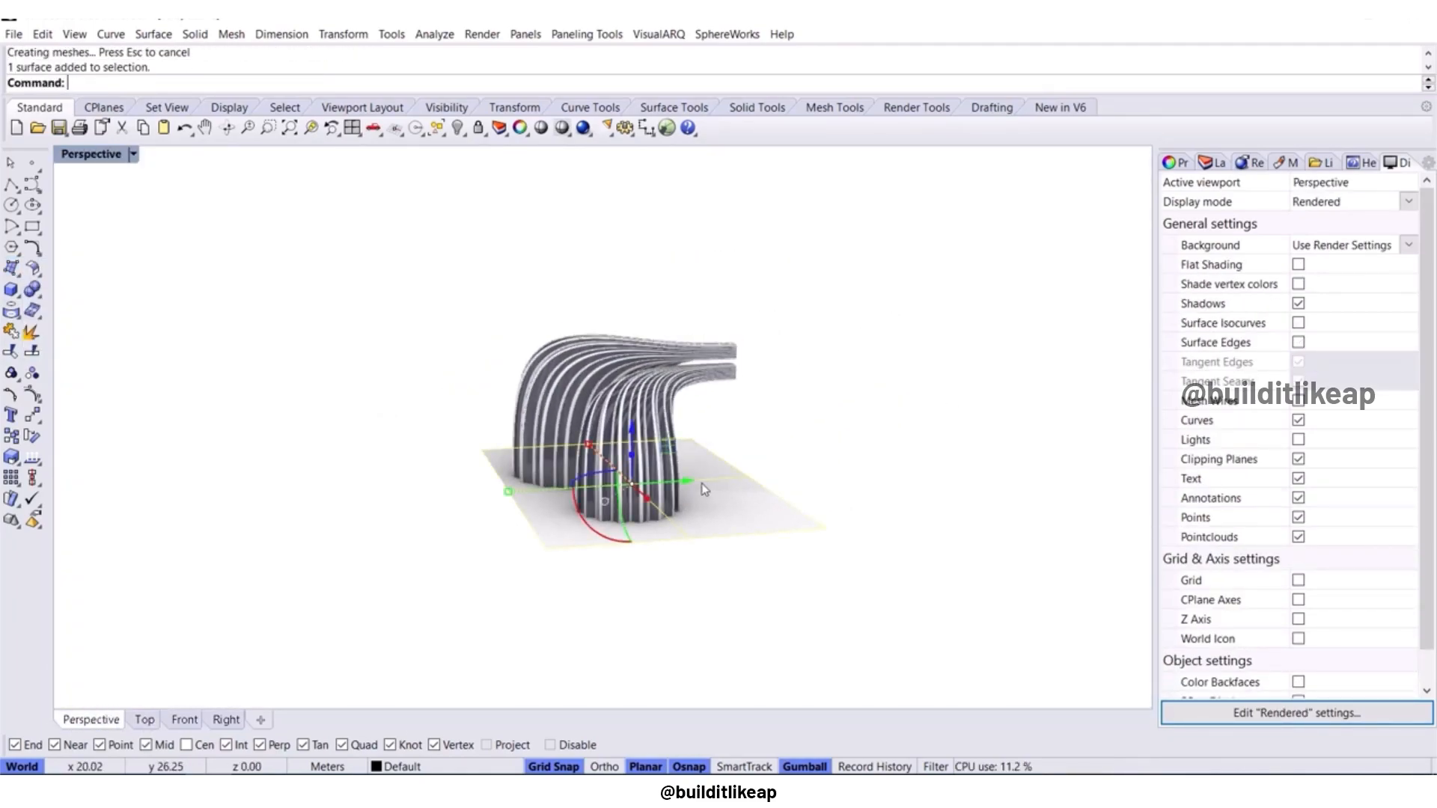
pyautogui.moveTo(648, 484); pyautogui.dragTo(608, 487)
pyautogui.keyDown('shift'); pyautogui.moveTo(473, 494); pyautogui.dragTo(327, 491); pyautogui.keyUp('shift')
pyautogui.click(327, 491)
pyautogui.moveTo(327, 492); pyautogui.dragTo(367, 504, button='right')
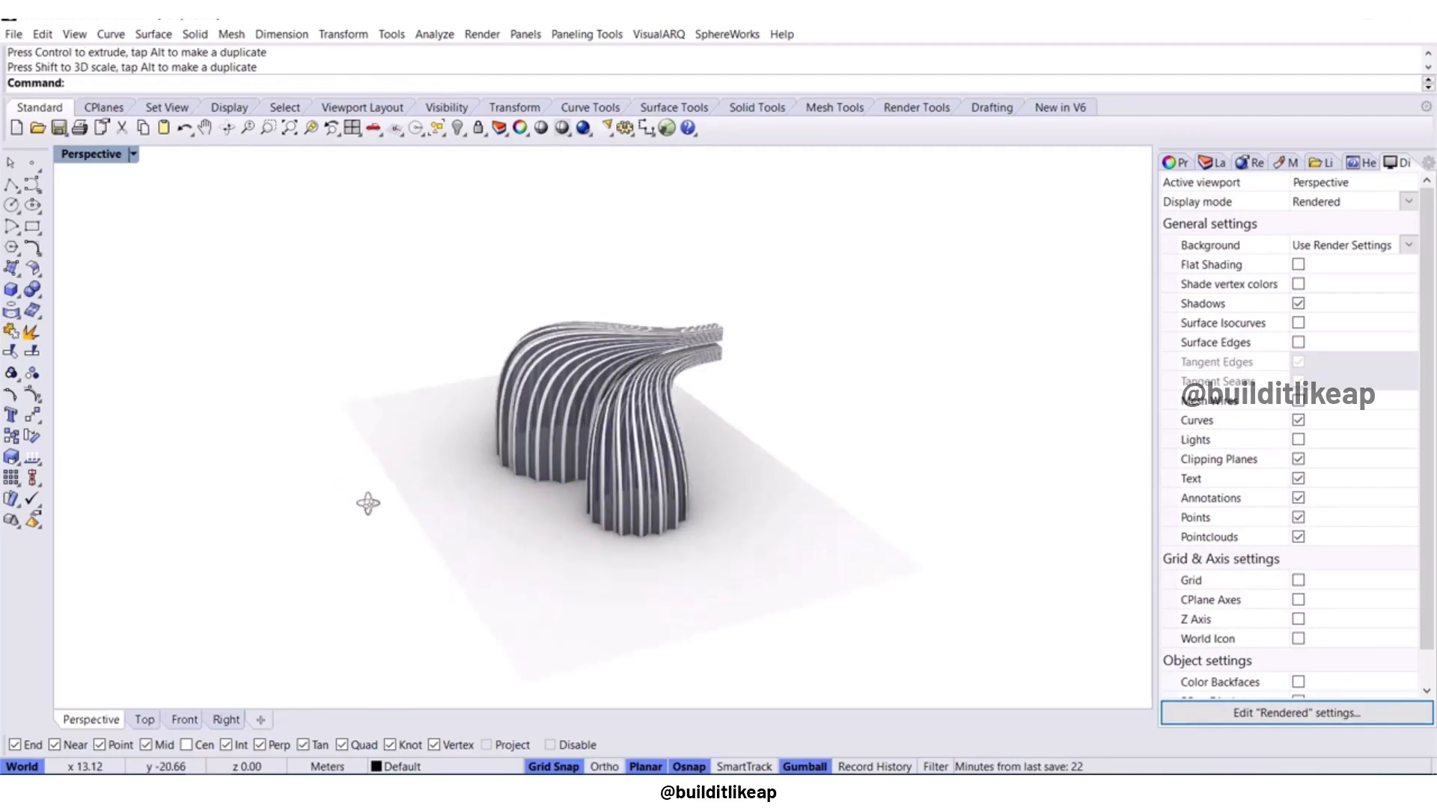
# Show only the two star-shaped base curves from the hidden objects.
pyautogui.hotkey('ctrl', 'shift', 'h')
pyautogui.scroll(4, 472, 443)
pyautogui.click(710, 524)
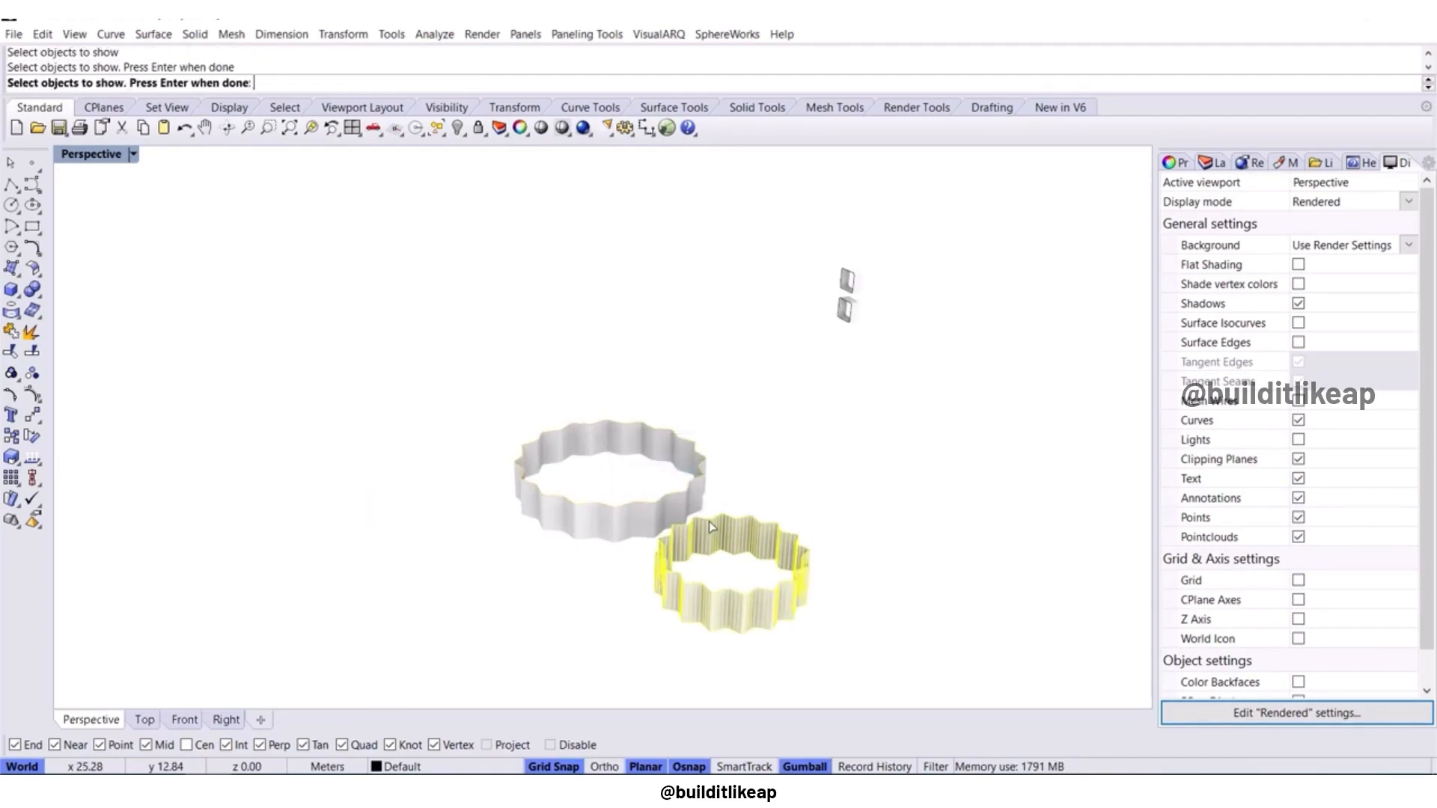
pyautogui.scroll(5, 756, 509)
pyautogui.press('Return')
pyautogui.moveTo(696, 558); pyautogui.dragTo(636, 513, button='right')
pyautogui.scroll(4, 599, 573)
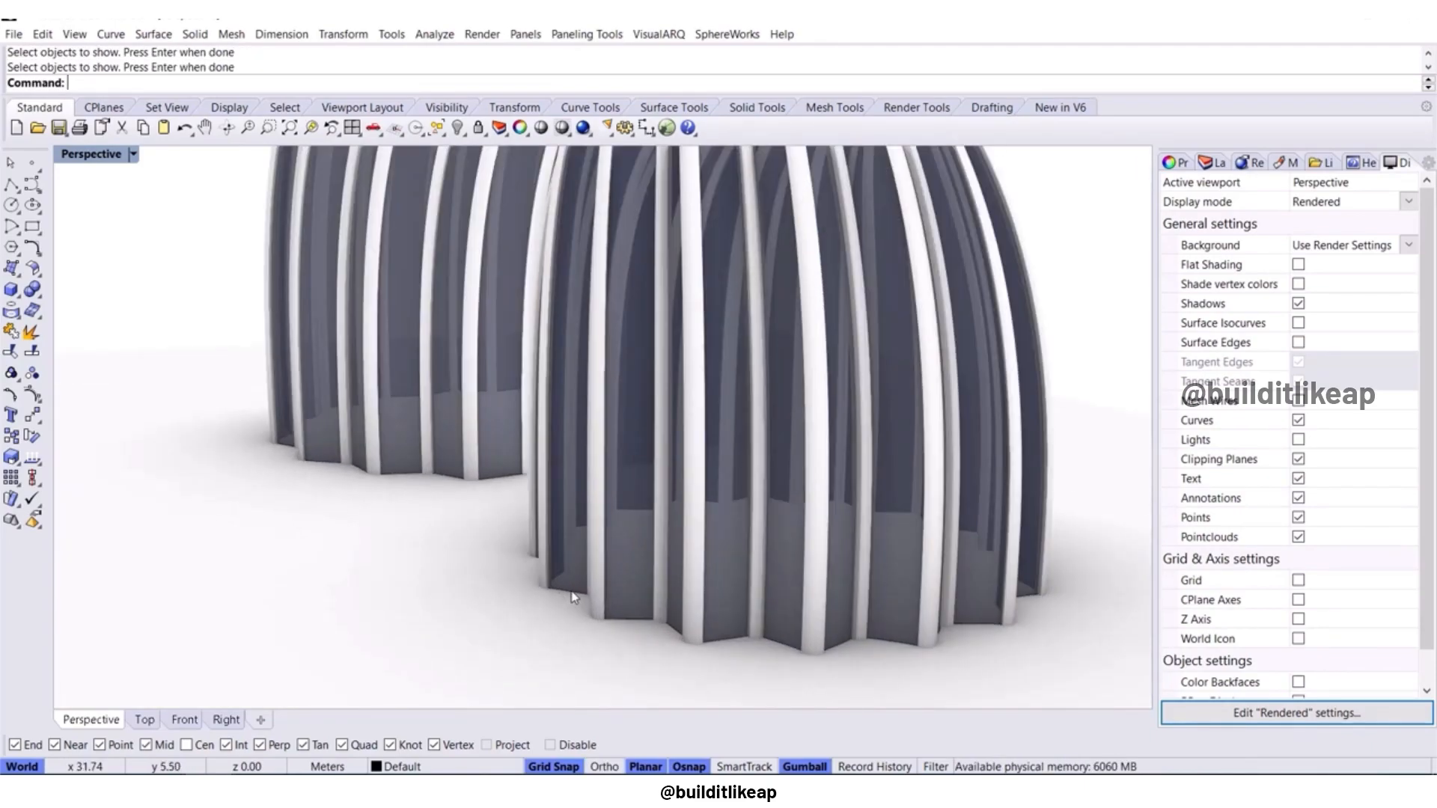
# Offset both star-shaped base curves inward together by 1.5 m with OffsetMultiple.
pyautogui.write('OffsetSrf')
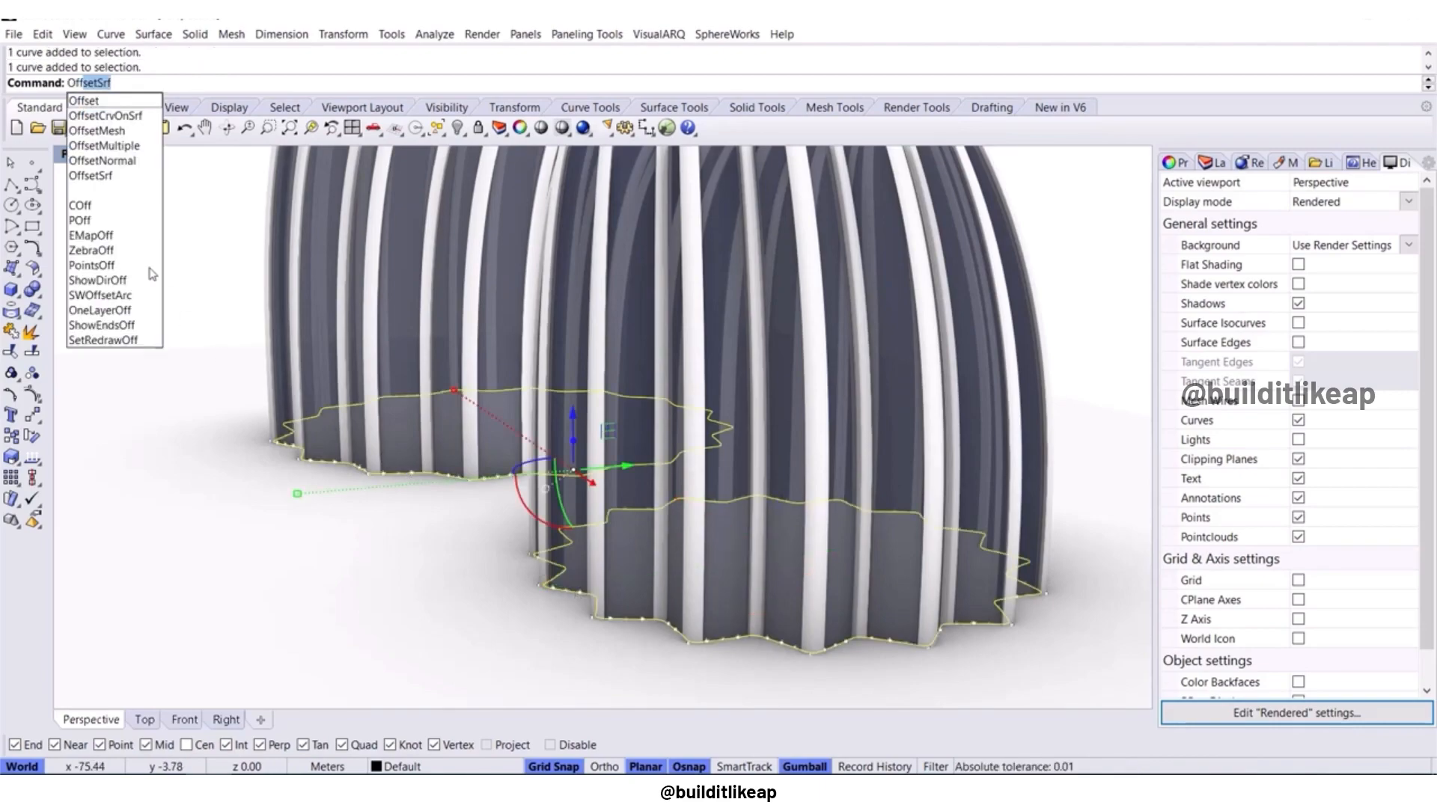
pyautogui.click(105, 149)
pyautogui.moveTo(234, 395); pyautogui.dragTo(176, 629, button='right')
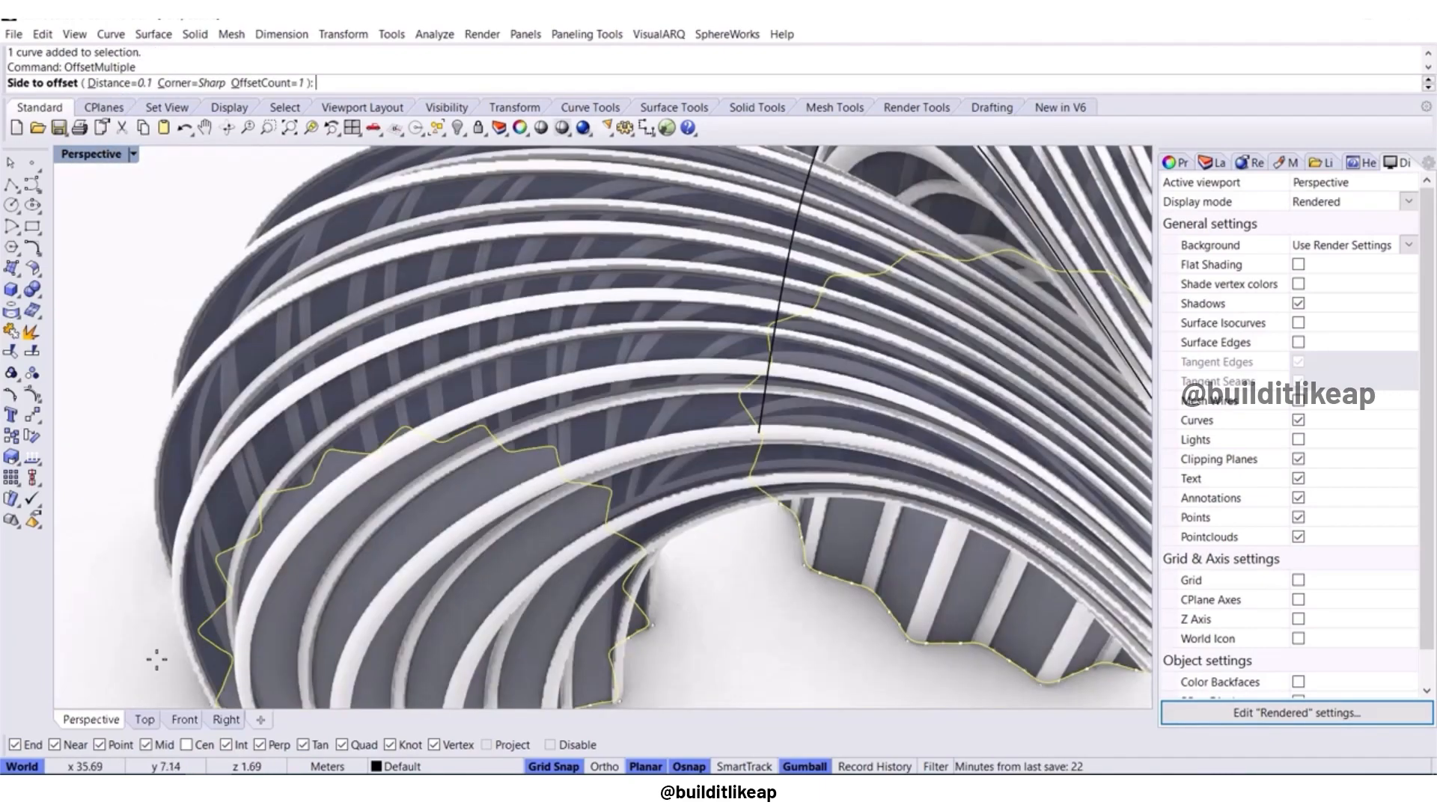
pyautogui.click(148, 722)
pyautogui.scroll(4, 483, 569)
pyautogui.scroll(7, 483, 588)
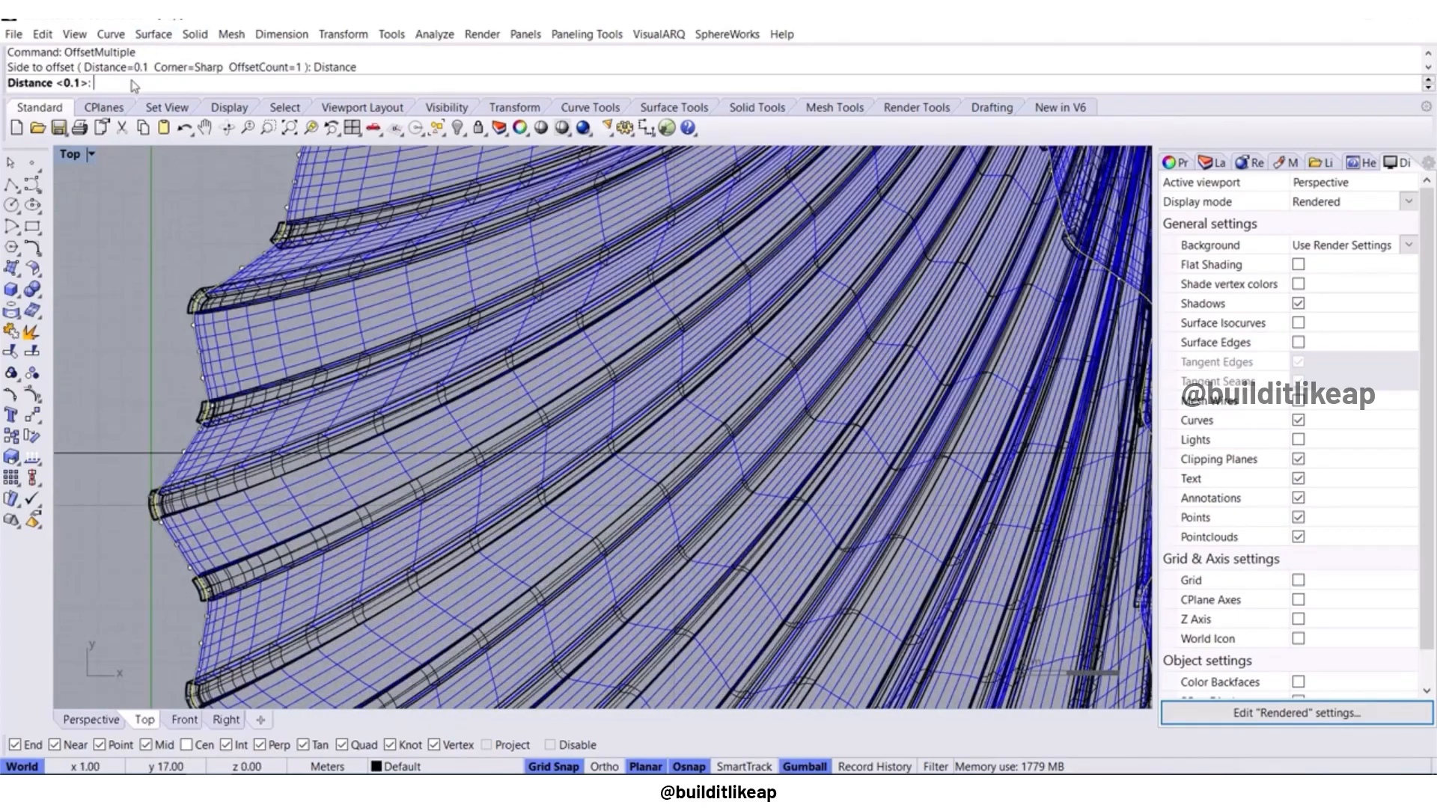
pyautogui.write('1.5')
pyautogui.press('Return')
pyautogui.click(392, 461)
pyautogui.scroll(-10, 391, 462)
# Split the ground plane with the two inner offset curves.
pyautogui.click(91, 720)
pyautogui.moveTo(401, 559); pyautogui.dragTo(599, 569, button='right')
pyautogui.click(707, 586)
pyautogui.moveTo(707, 586); pyautogui.dragTo(700, 537, button='right')
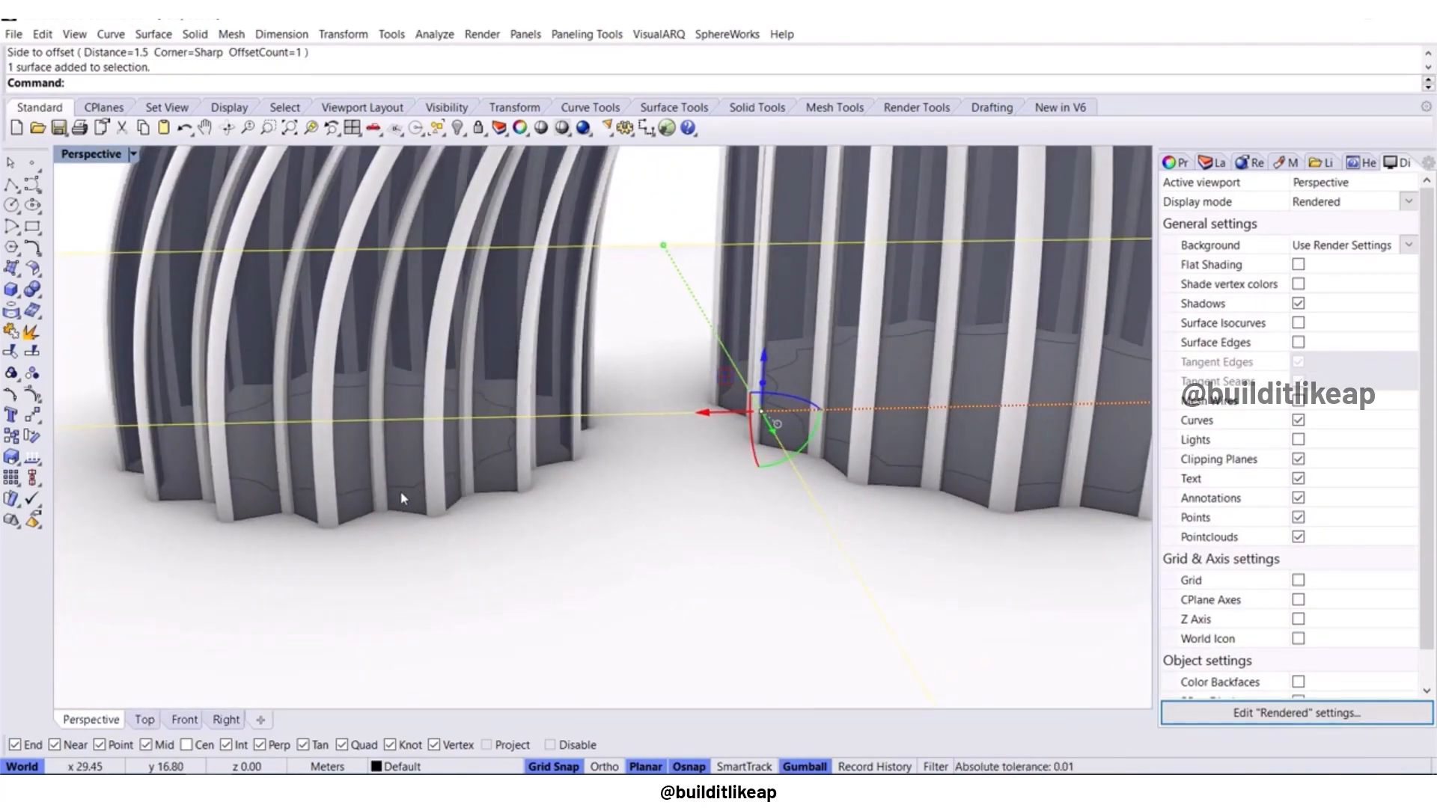
pyautogui.moveTo(401, 494); pyautogui.dragTo(140, 441, button='right')
pyautogui.click(33, 357)
pyautogui.click(423, 488)
pyautogui.moveTo(1003, 442); pyautogui.dragTo(930, 437, button='right')
pyautogui.click(907, 449)
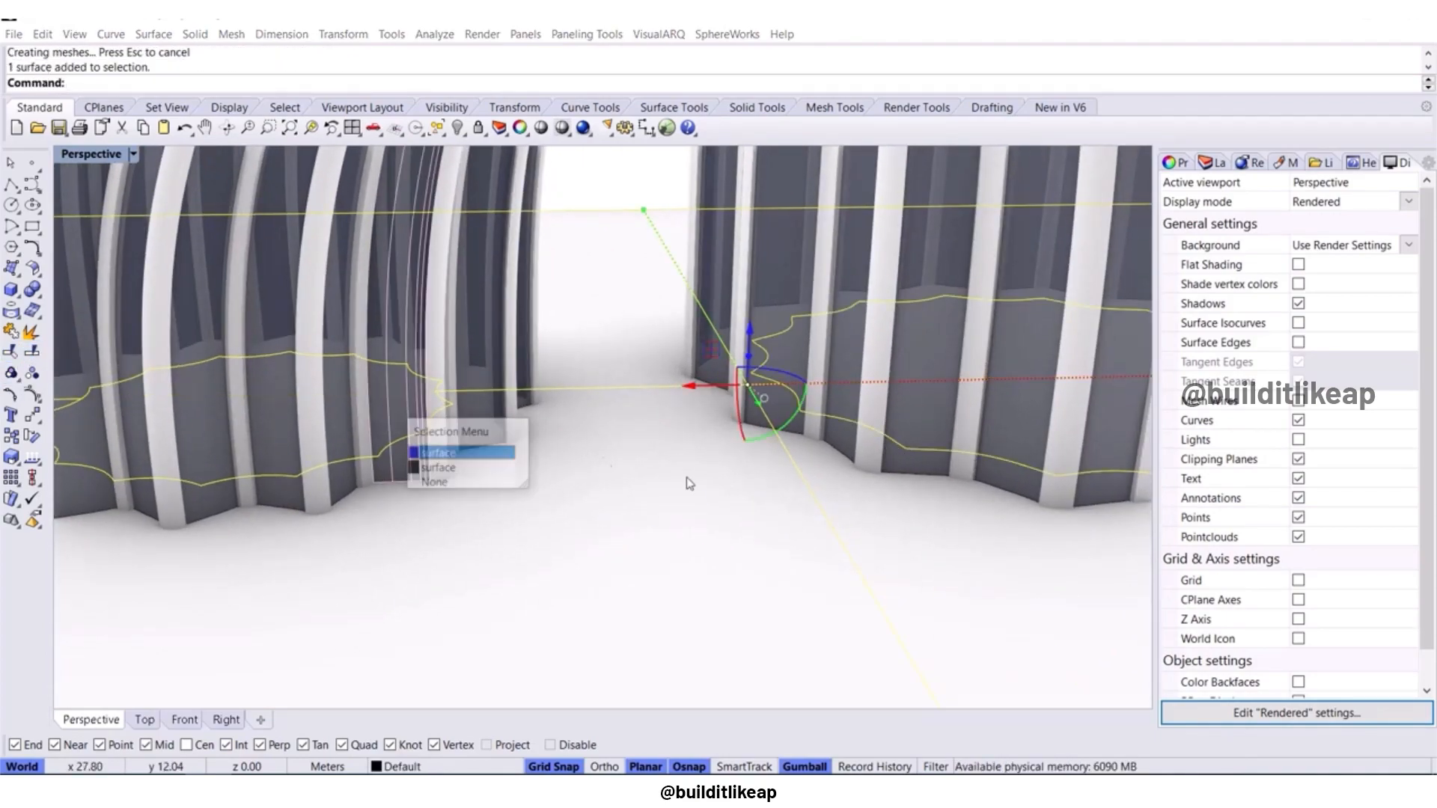
# Extrude the two star-shaped pieces split from the ground plane about 3 m downward as solids.
pyautogui.press('Escape')
pyautogui.write('SelLast')
pyautogui.press('Return')
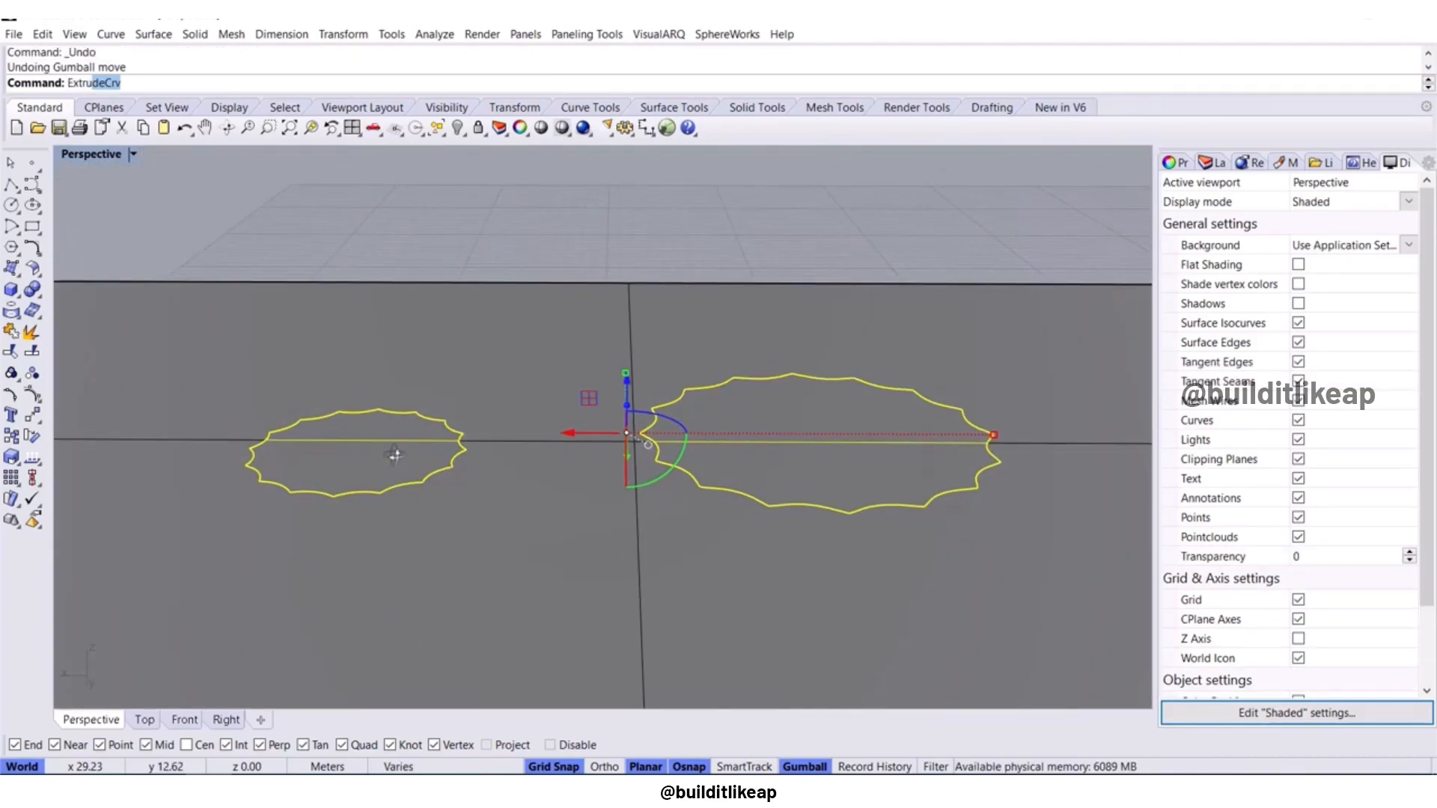
pyautogui.click(112, 160)
pyautogui.moveTo(311, 492); pyautogui.dragTo(344, 479, button='right')
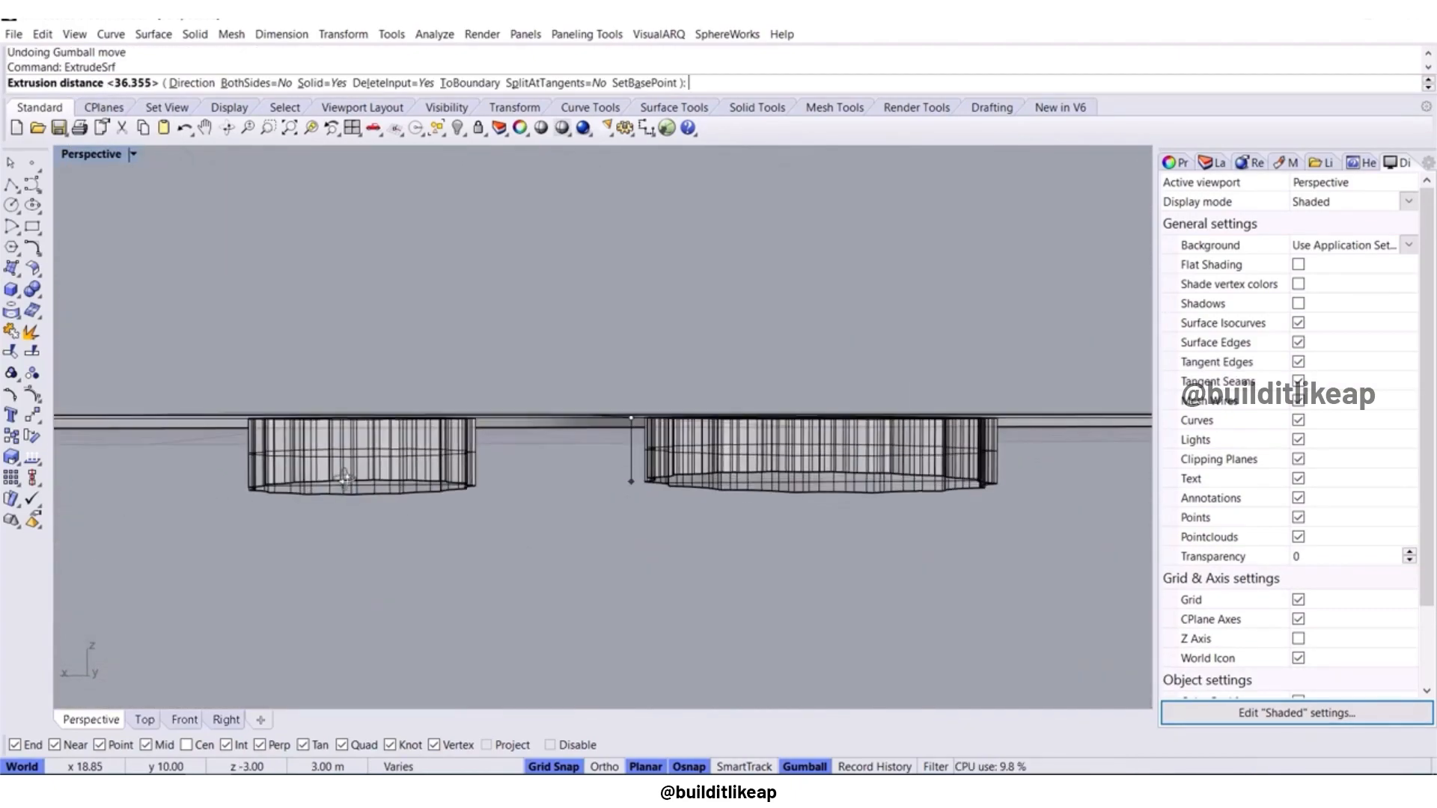
pyautogui.click(262, 446)
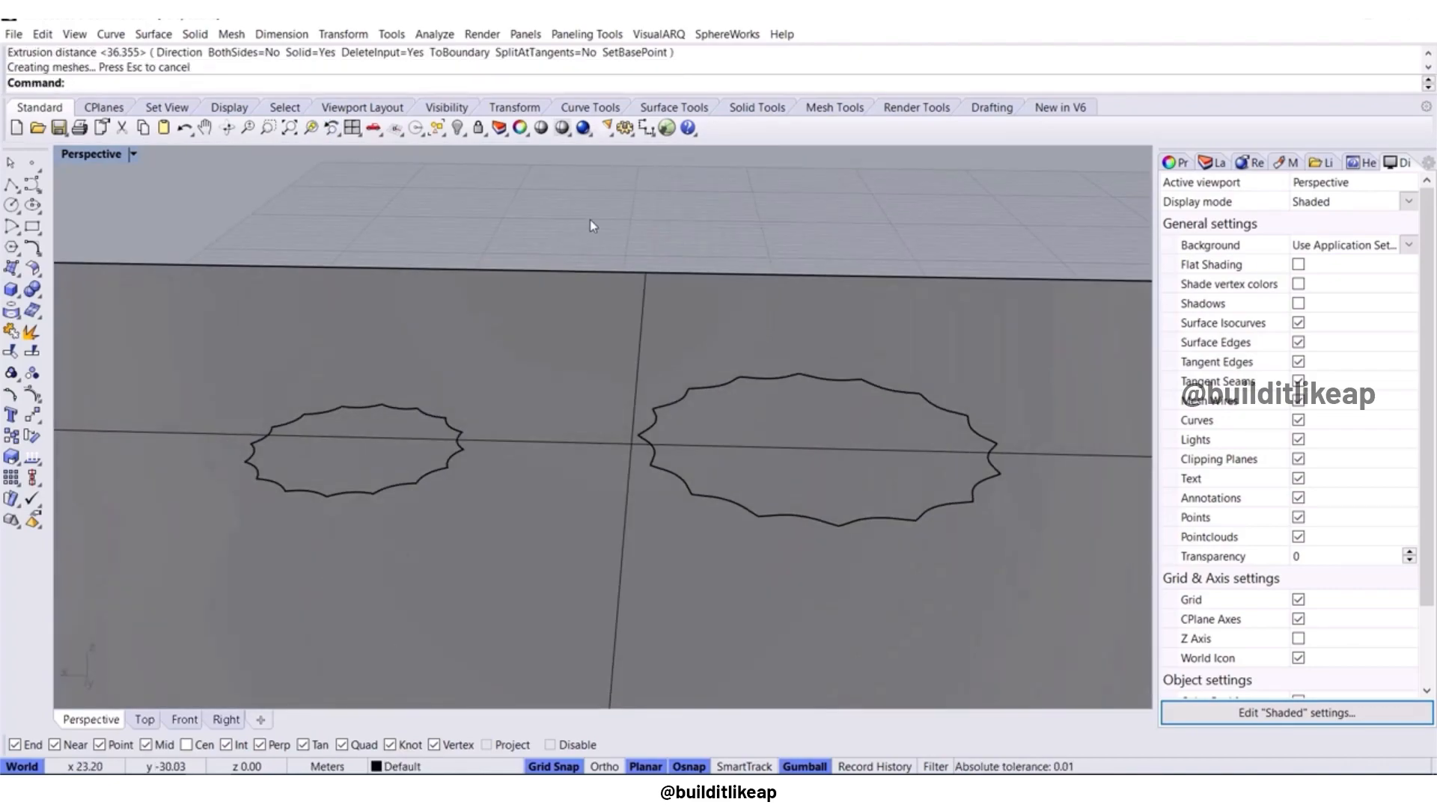
# Delete the two star-shaped faces inside the ground plane's outlines and show all hidden objects.
pyautogui.click(397, 446)
pyautogui.keyDown('shift'); pyautogui.click(819, 456); pyautogui.keyUp('shift')
pyautogui.press('Delete')
pyautogui.scroll(-4, 614, 502)
pyautogui.moveTo(614, 494); pyautogui.dragTo(552, 450, button='right')
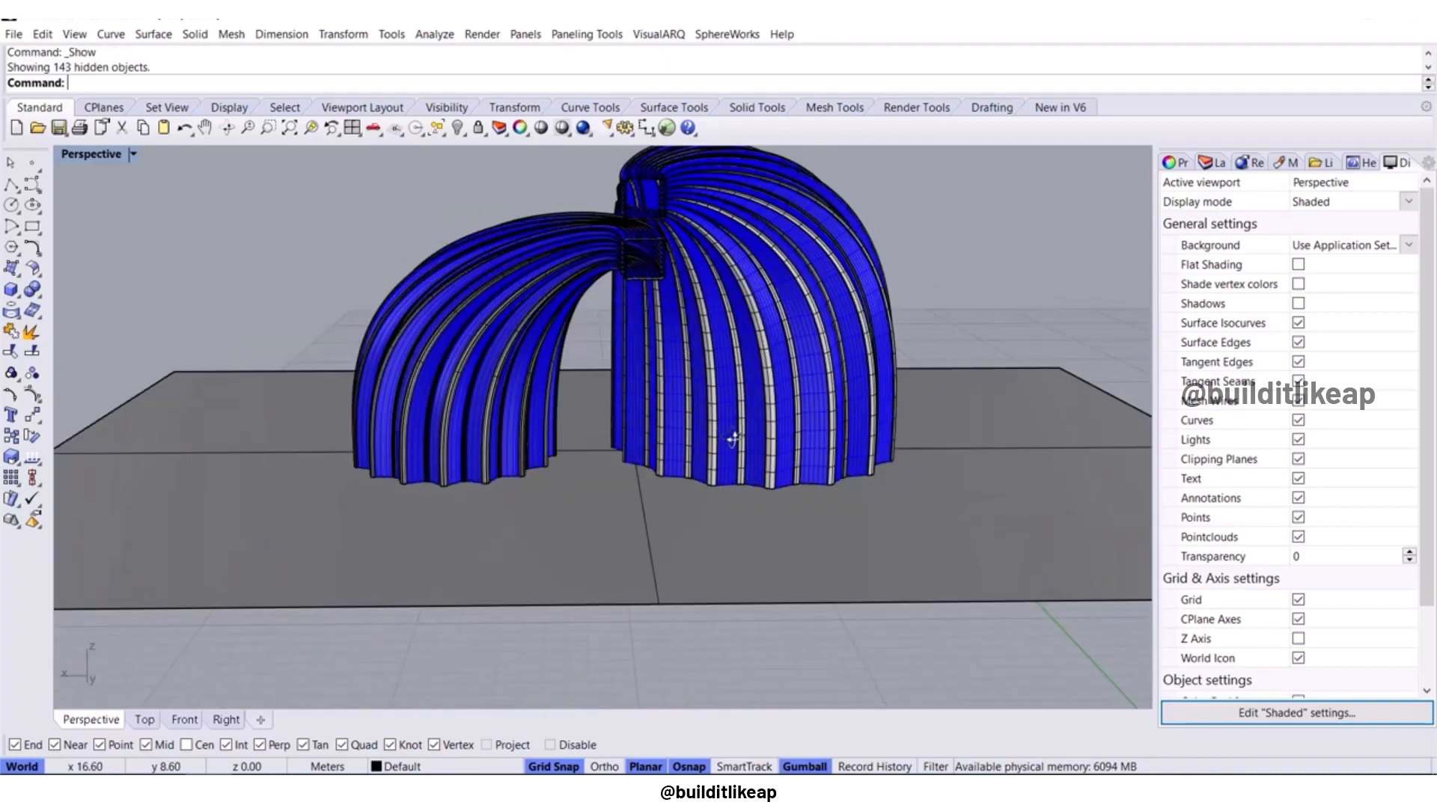
# Switch the Perspective view to Rendered and hide the two fluted base extrusions below the ground plane.
pyautogui.moveTo(731, 439); pyautogui.dragTo(1036, 454, button='right')
pyautogui.hotkey('ctrl', 'alt', 'r')
pyautogui.moveTo(714, 479); pyautogui.dragTo(701, 546, button='right')
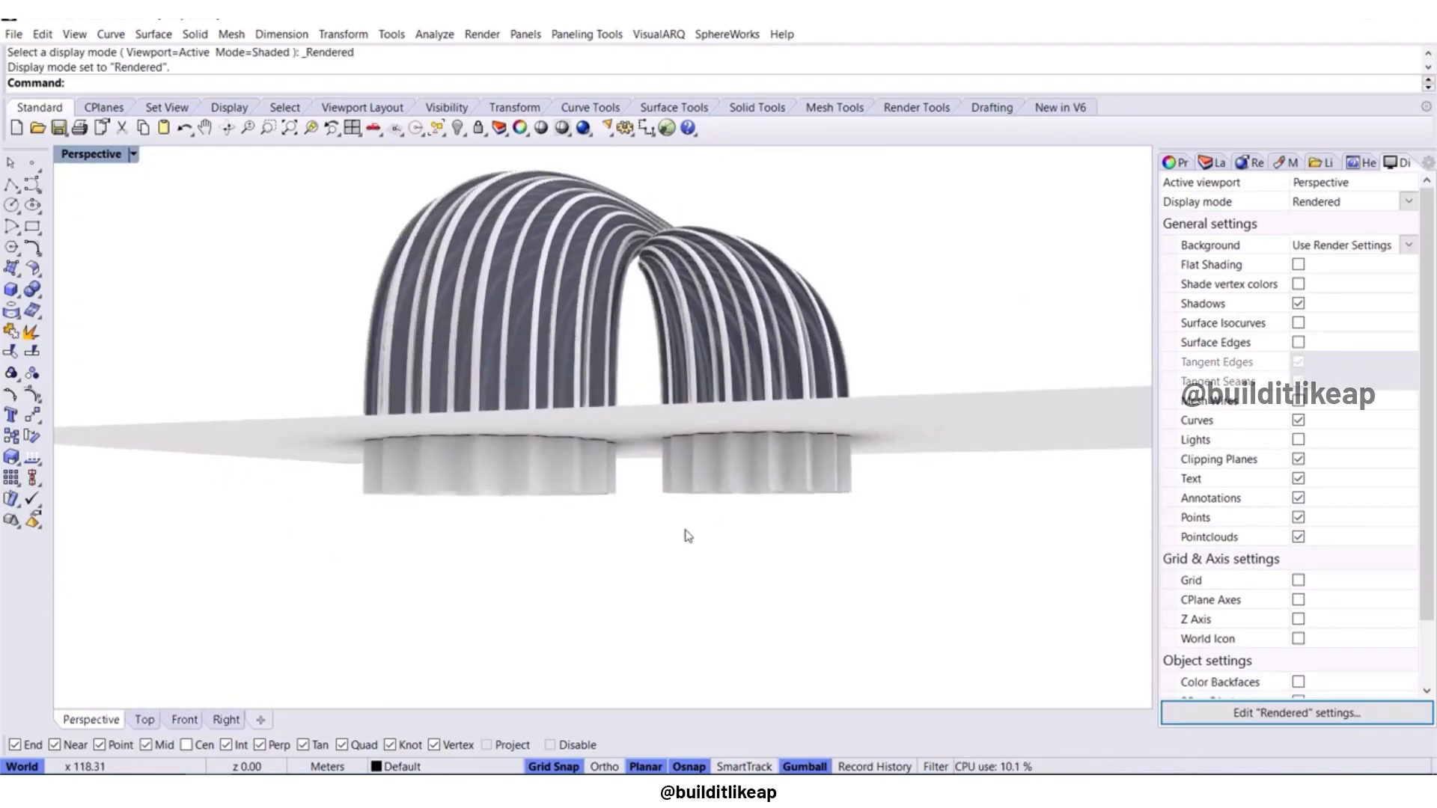
pyautogui.click(698, 479)
pyautogui.keyDown('shift'); pyautogui.click(531, 481); pyautogui.keyUp('shift')
pyautogui.hotkey('ctrl', 'h')
pyautogui.moveTo(514, 541); pyautogui.dragTo(549, 593, button='right')
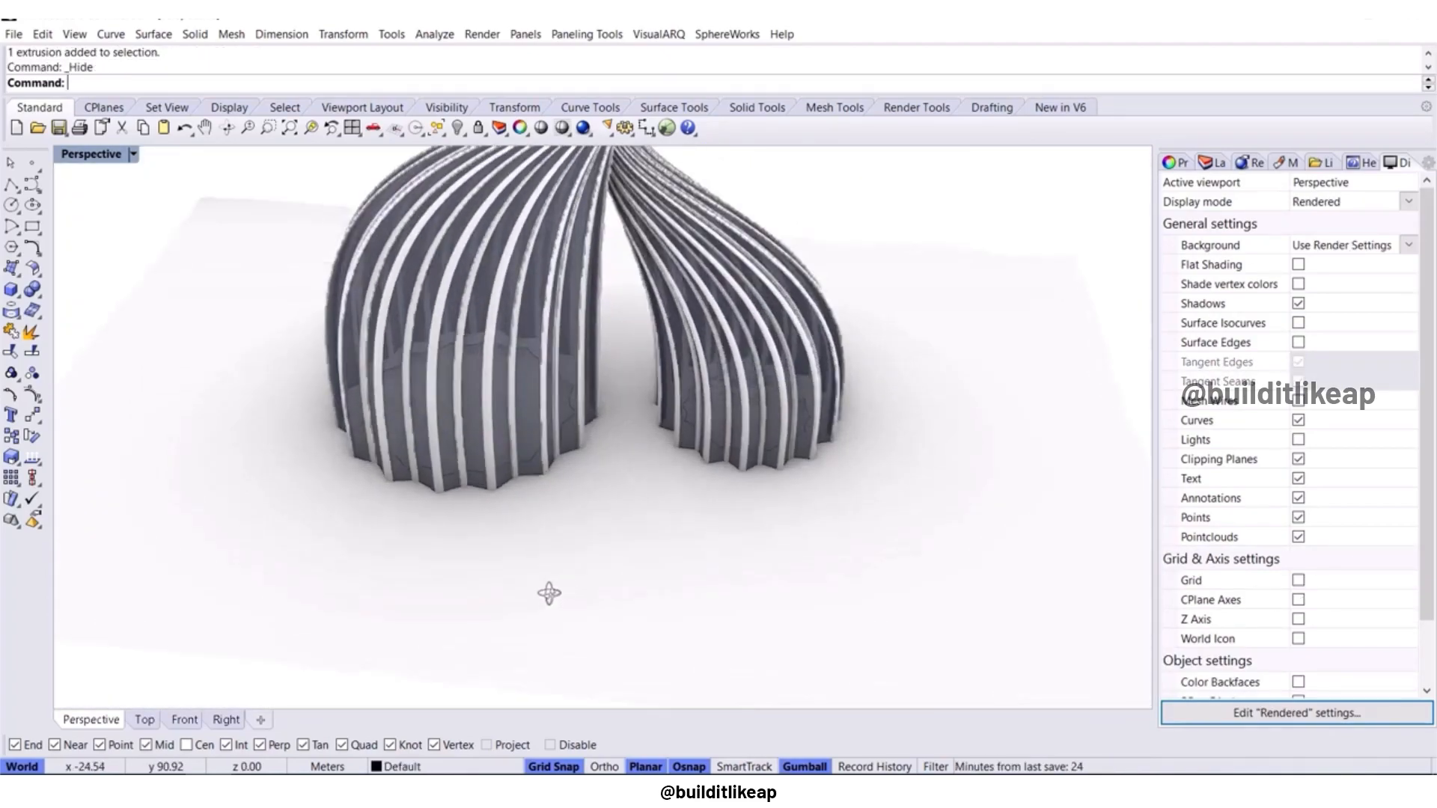
pyautogui.scroll(6, 617, 424)
pyautogui.moveTo(618, 479); pyautogui.dragTo(514, 604, button='right')
pyautogui.scroll(-2, 541, 520)
pyautogui.scroll(-4, 620, 531)
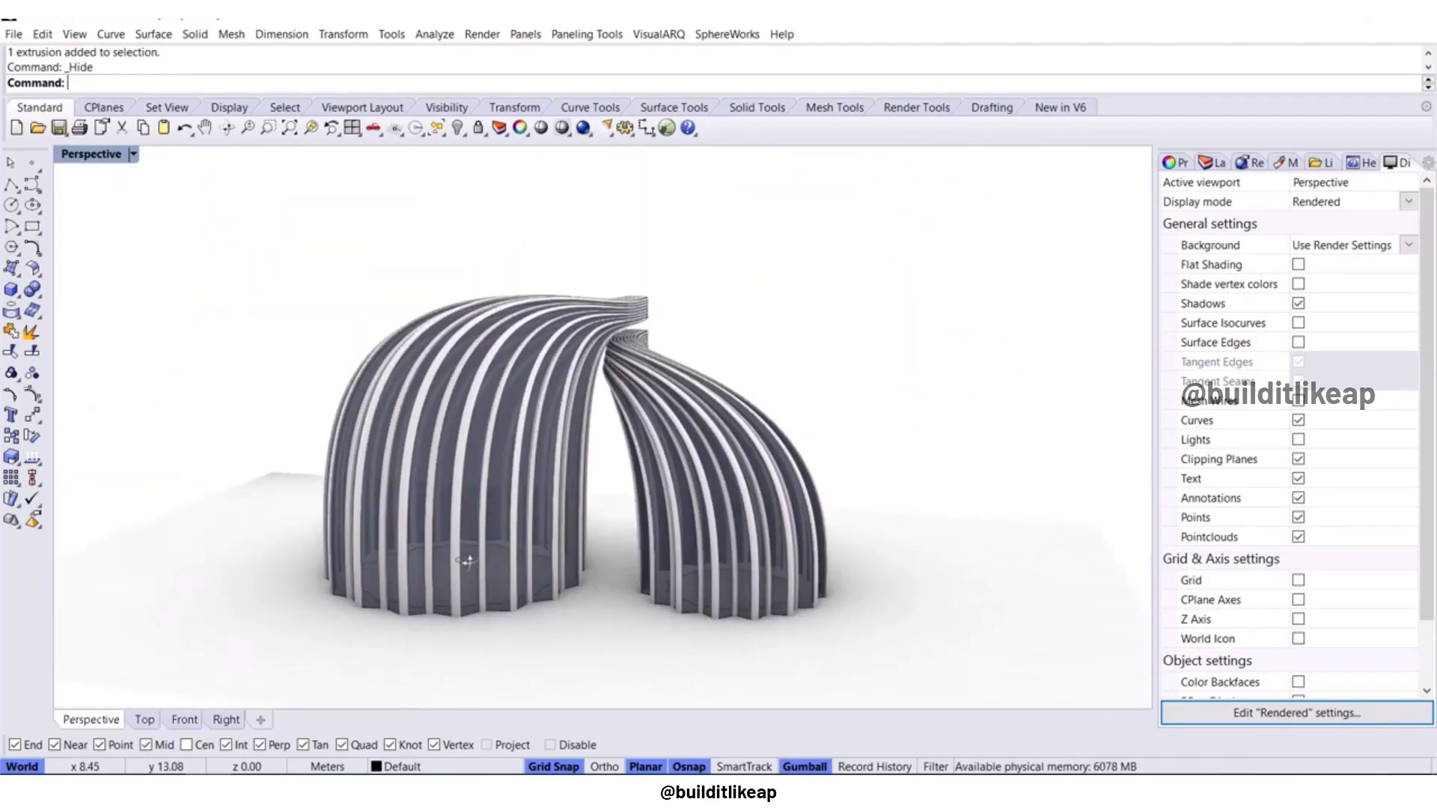